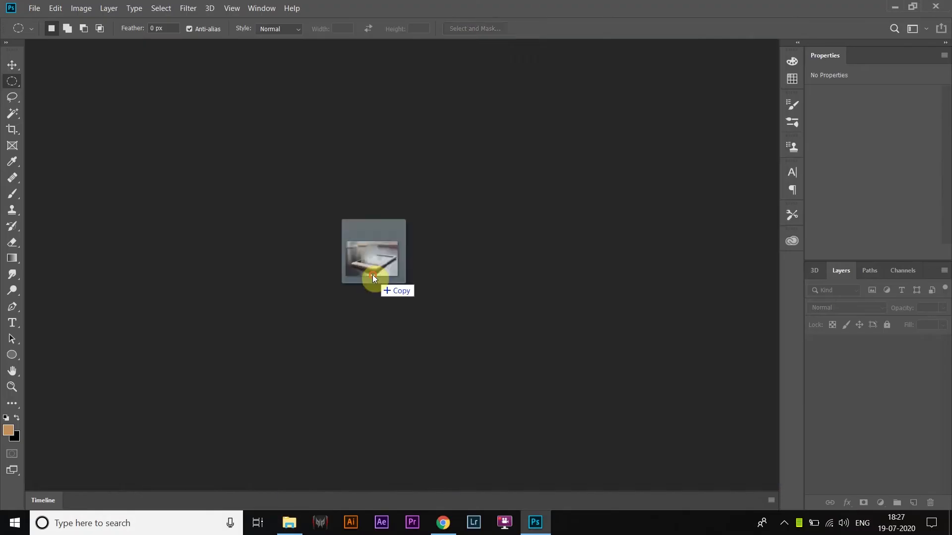
Open the photo of the phone lying on a desk as a new Photoshop document
{"action": "left_click_drag", "start_coordinate": [315, 506], "coordinate": [372, 274]}
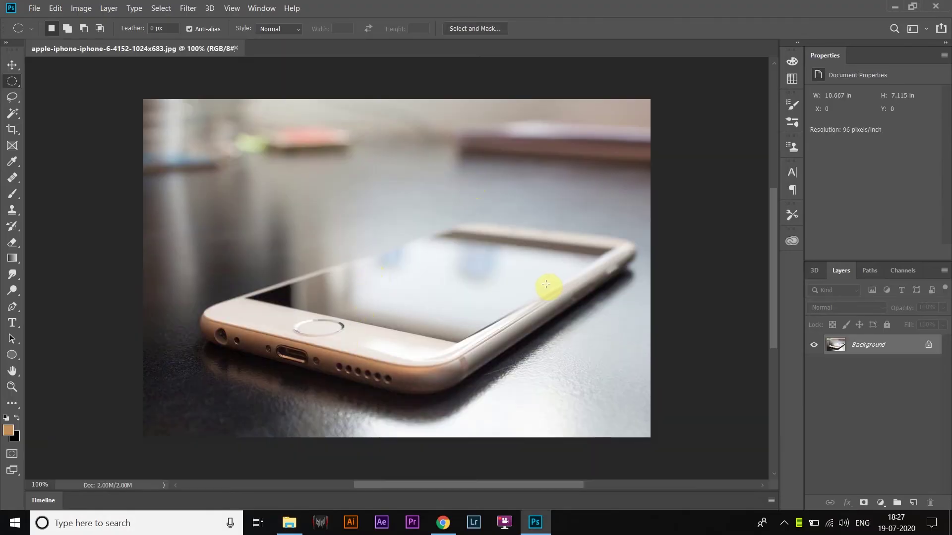
Trace the phone screen's corners with a Pen tool path
{"action": "key", "text": "p"}
{"action": "scroll", "coordinate": [598, 244], "scroll_direction": "up", "scroll_amount": 3}
{"action": "left_click", "coordinate": [440, 203]}
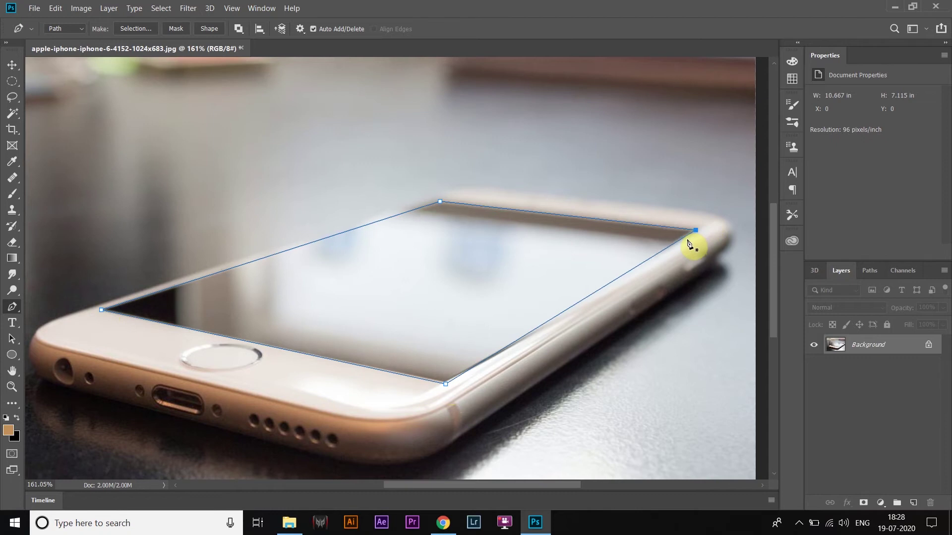
Save the screen outline as Path 1 and open the Ronaldo photo as a new document
{"action": "left_click", "coordinate": [870, 270]}
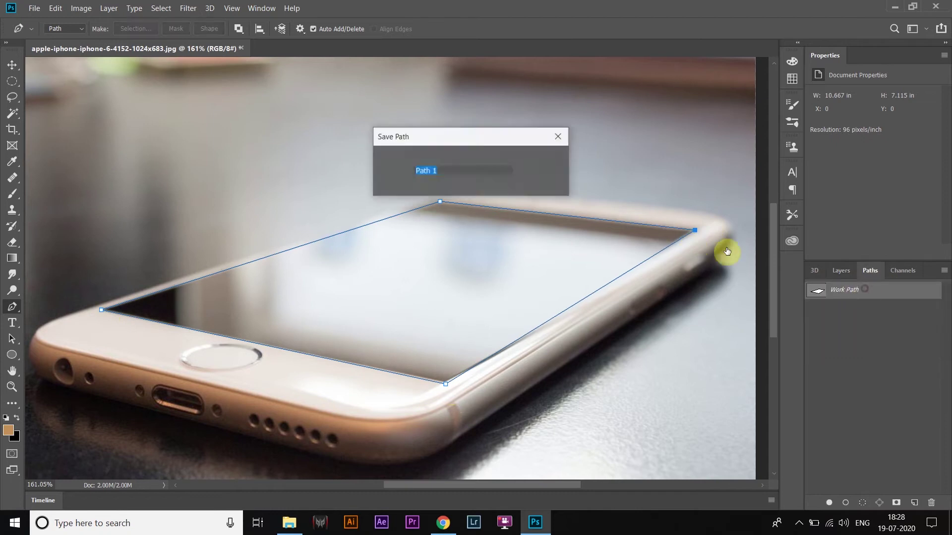
{"action": "left_click", "coordinate": [850, 329]}
{"action": "left_click", "coordinate": [841, 270]}
{"action": "scroll", "coordinate": [472, 258], "scroll_direction": "down", "scroll_amount": 1}
{"action": "scroll", "coordinate": [472, 258], "scroll_direction": "down", "scroll_amount": 2}
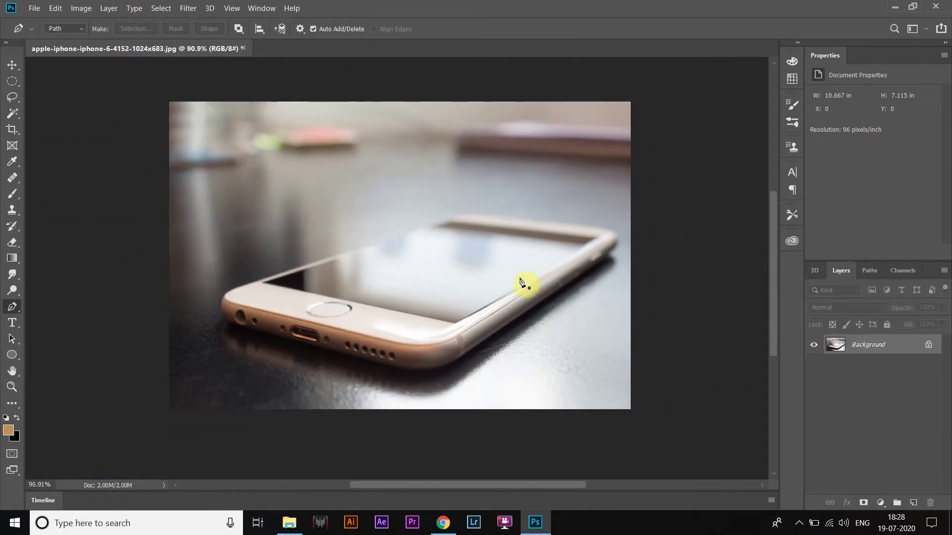
{"action": "key", "text": "alt+Tab"}
{"action": "left_click_drag", "start_coordinate": [665, 149], "coordinate": [591, 43]}
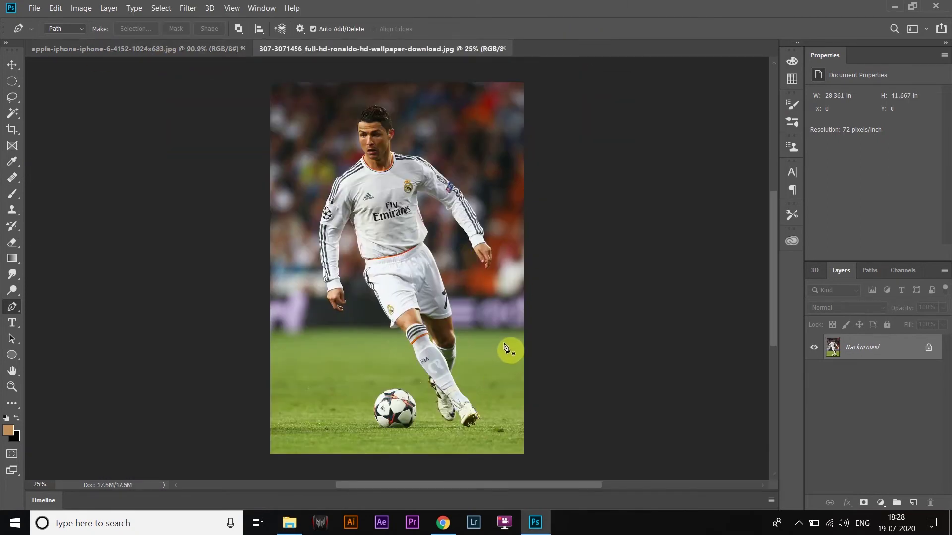
Start the player's outline along the arm's outer edge, up the neck to the ear
{"action": "scroll", "coordinate": [487, 333], "scroll_direction": "up", "scroll_amount": 3}
{"action": "scroll", "coordinate": [496, 283], "scroll_direction": "up", "scroll_amount": 3}
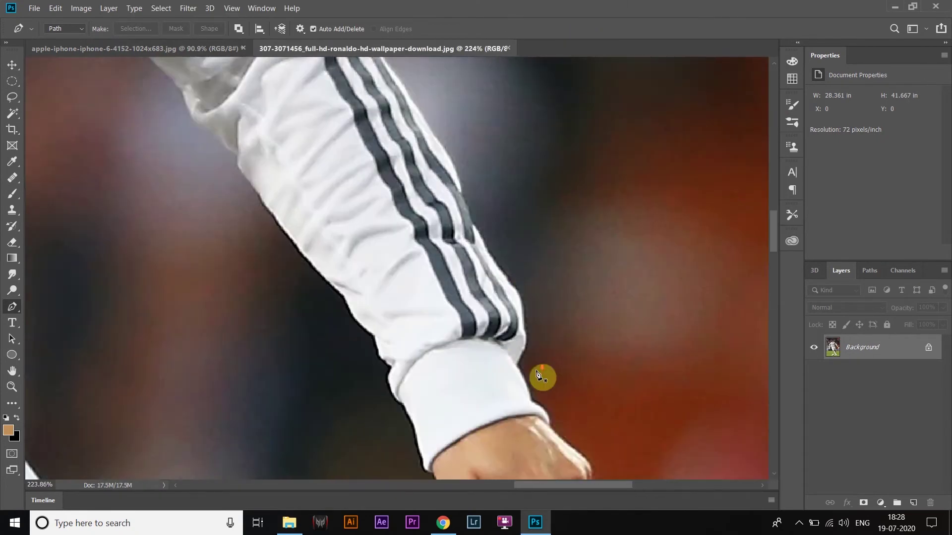
{"action": "scroll", "coordinate": [510, 373], "scroll_direction": "down", "scroll_amount": 2}
{"action": "scroll", "coordinate": [515, 351], "scroll_direction": "up", "scroll_amount": 3}
{"action": "left_click", "coordinate": [536, 400]}
{"action": "left_click", "coordinate": [512, 346]}
{"action": "left_click", "coordinate": [466, 261]}
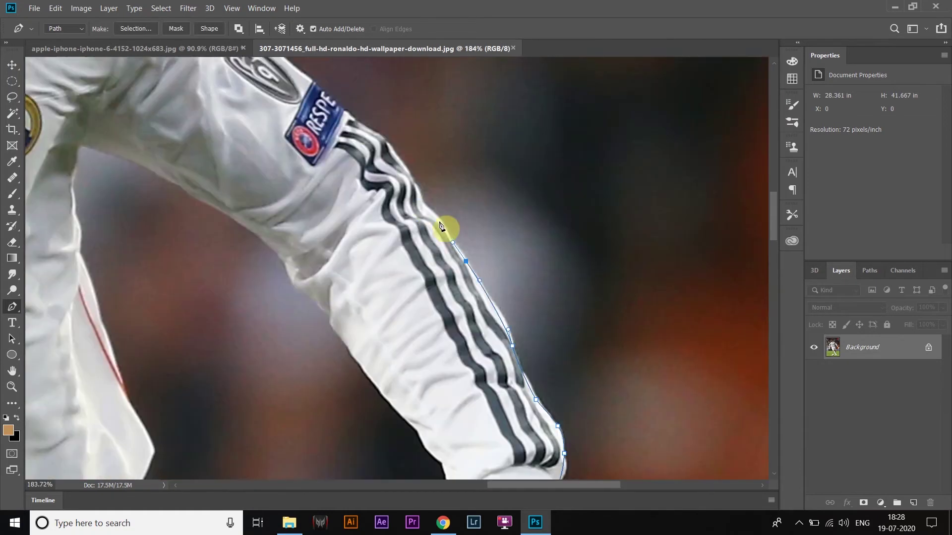
{"action": "scroll", "coordinate": [368, 130], "scroll_direction": "down", "scroll_amount": 3}
{"action": "scroll", "coordinate": [595, 315], "scroll_direction": "up", "scroll_amount": 2}
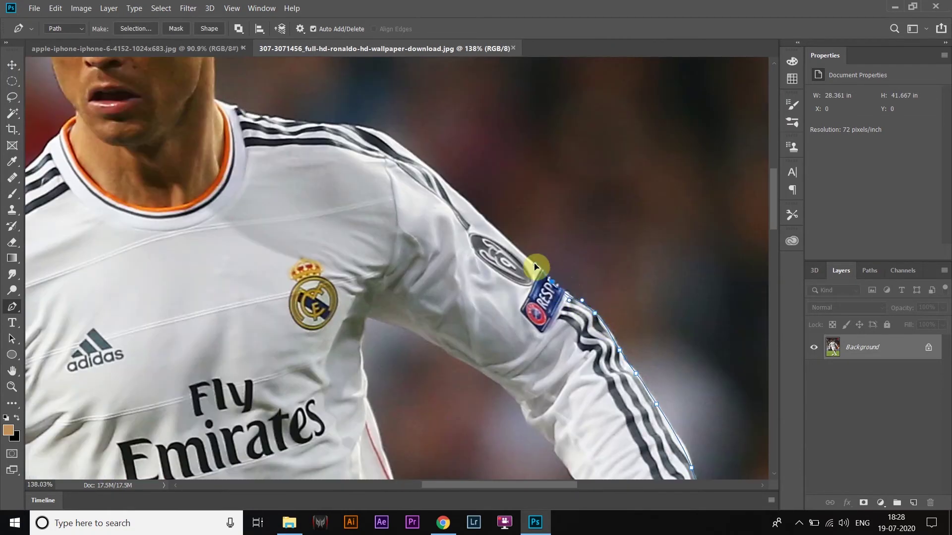
{"action": "scroll", "coordinate": [447, 158], "scroll_direction": "up", "scroll_amount": 3}
{"action": "left_click", "coordinate": [489, 187]}
{"action": "scroll", "coordinate": [493, 206], "scroll_direction": "up", "scroll_amount": 2}
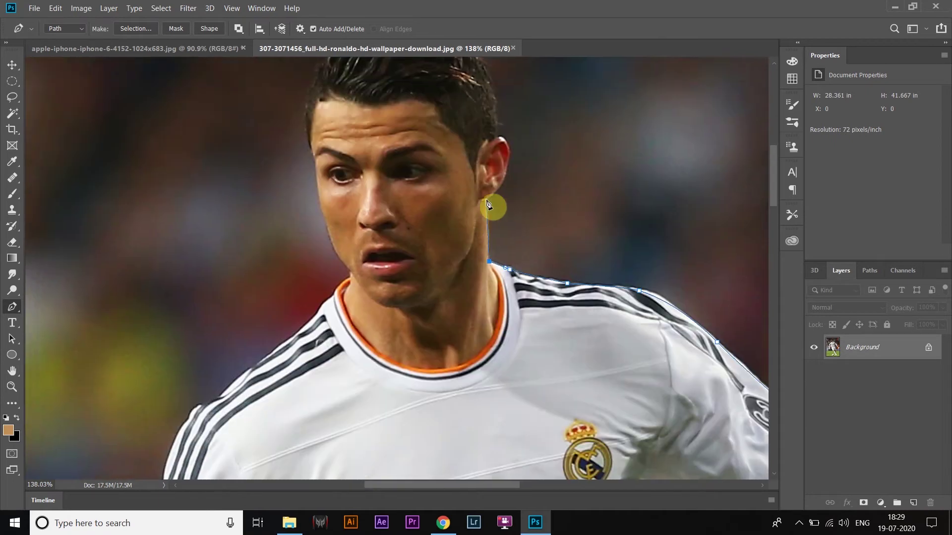
{"action": "left_click", "coordinate": [523, 227]}
{"action": "scroll", "coordinate": [514, 181], "scroll_direction": "up", "scroll_amount": 3}
{"action": "left_click_drag", "start_coordinate": [532, 239], "coordinate": [521, 203]}
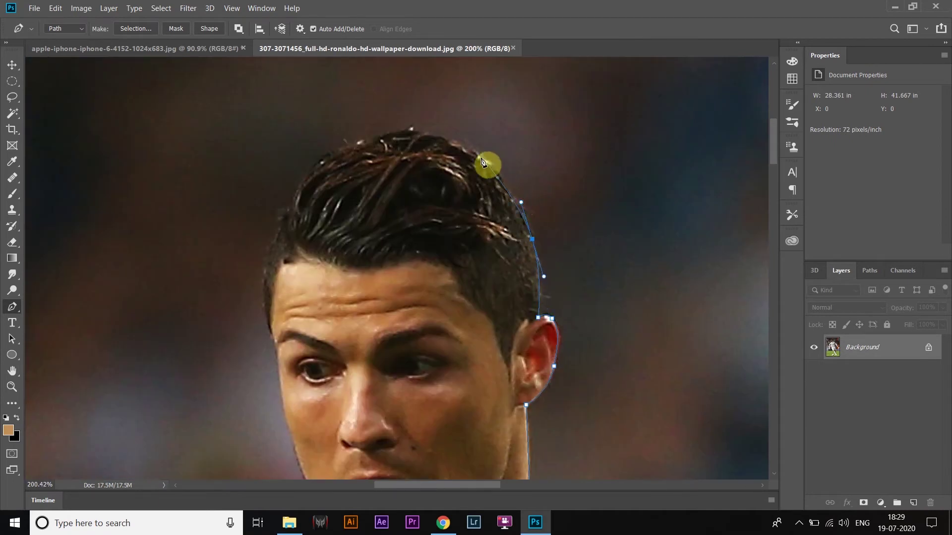
{"action": "scroll", "coordinate": [269, 245], "scroll_direction": "down", "scroll_amount": 2}
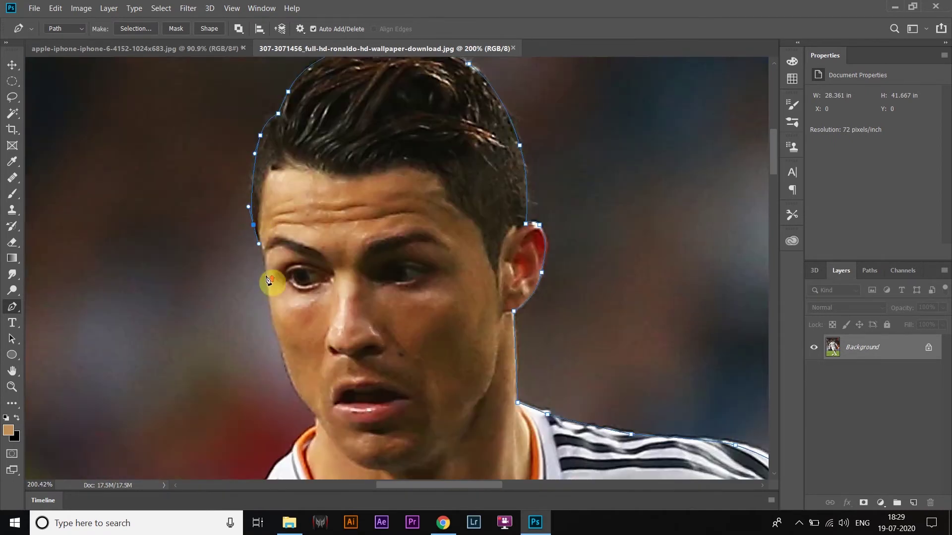
{"action": "scroll", "coordinate": [265, 286], "scroll_direction": "up", "scroll_amount": 3}
Continue the outline from the jaw down the neck, across the shoulder and upper arm
{"action": "left_click", "coordinate": [270, 329]}
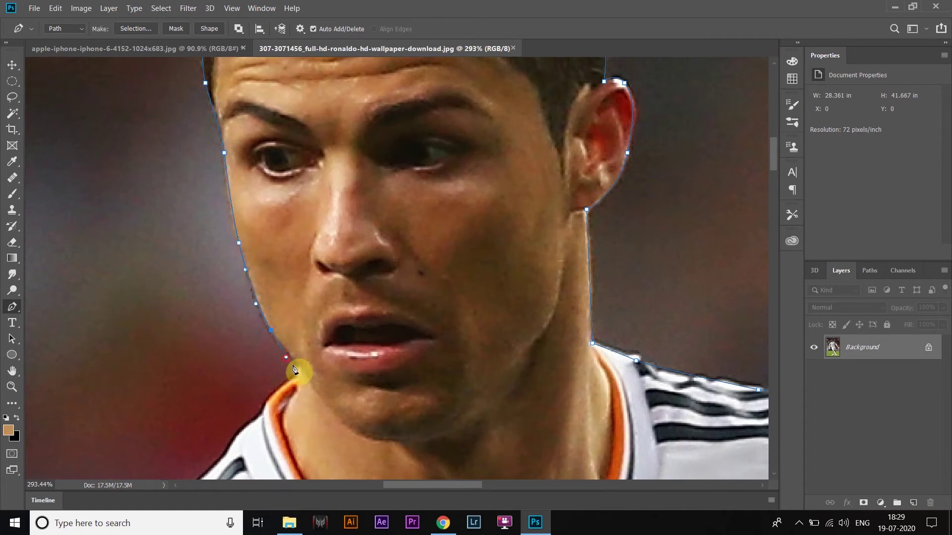
{"action": "left_click_drag", "start_coordinate": [293, 369], "coordinate": [383, 268]}
{"action": "left_click", "coordinate": [405, 287]}
{"action": "scroll", "coordinate": [416, 268], "scroll_direction": "down", "scroll_amount": 2}
{"action": "scroll", "coordinate": [399, 276], "scroll_direction": "up", "scroll_amount": 2}
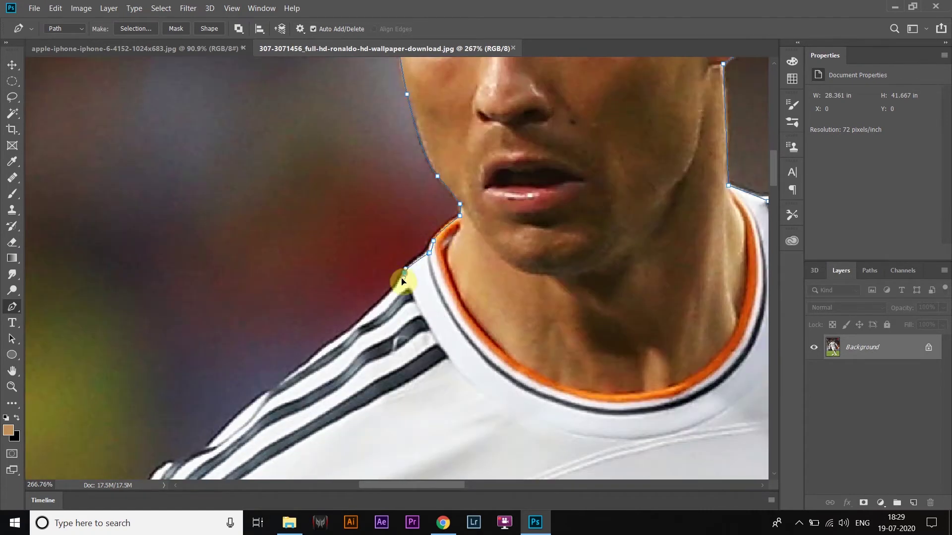
{"action": "scroll", "coordinate": [386, 298], "scroll_direction": "down", "scroll_amount": 1}
{"action": "left_click", "coordinate": [417, 260]}
{"action": "scroll", "coordinate": [359, 319], "scroll_direction": "down", "scroll_amount": 2}
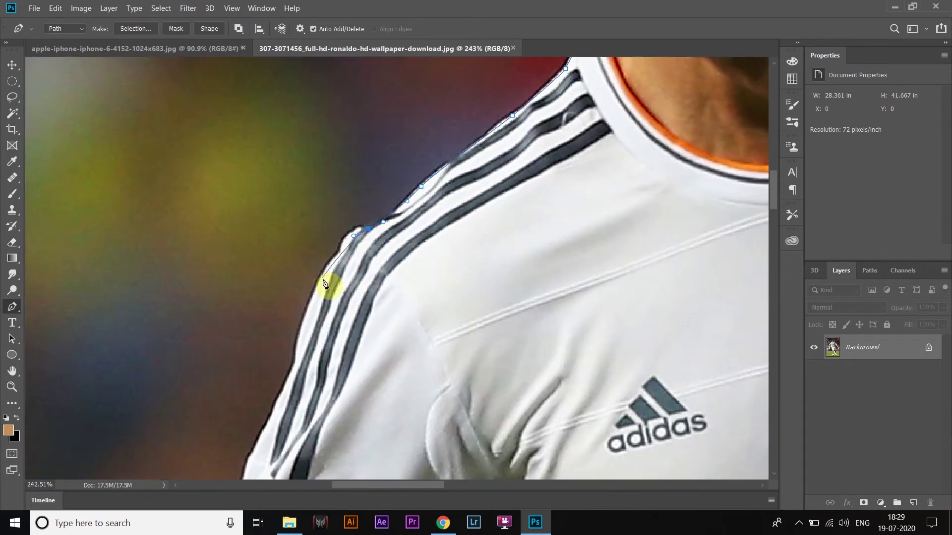
{"action": "scroll", "coordinate": [439, 335], "scroll_direction": "down", "scroll_amount": 2}
{"action": "scroll", "coordinate": [412, 229], "scroll_direction": "up", "scroll_amount": 1}
{"action": "scroll", "coordinate": [387, 238], "scroll_direction": "up", "scroll_amount": 1}
{"action": "left_click", "coordinate": [377, 237]}
{"action": "left_click_drag", "start_coordinate": [360, 263], "coordinate": [421, 143]}
{"action": "left_click", "coordinate": [416, 155]}
{"action": "left_click", "coordinate": [412, 176]}
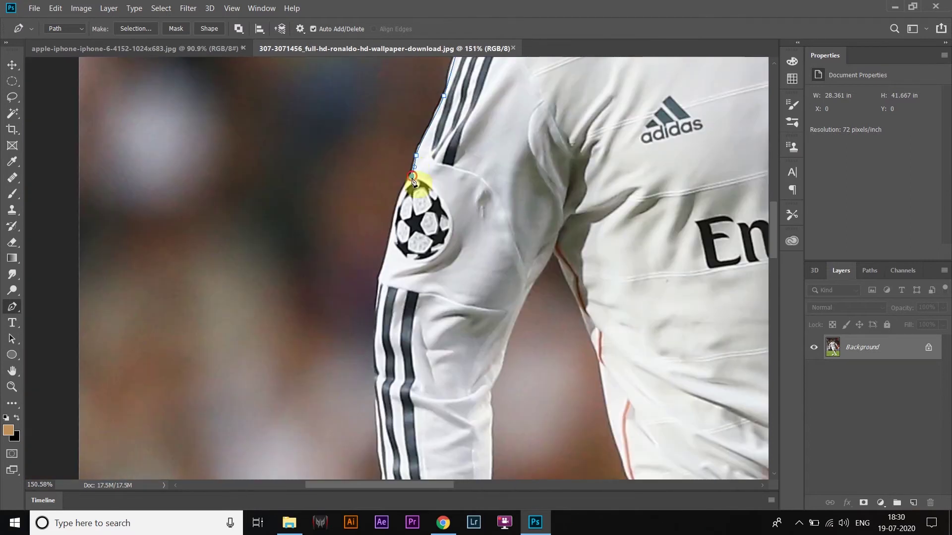
Trace the outline down the sleeve to the cuff, around the fingertips and wrist
{"action": "scroll", "coordinate": [366, 297], "scroll_direction": "down", "scroll_amount": 3}
{"action": "scroll", "coordinate": [378, 302], "scroll_direction": "down", "scroll_amount": 3}
{"action": "left_click", "coordinate": [378, 302]}
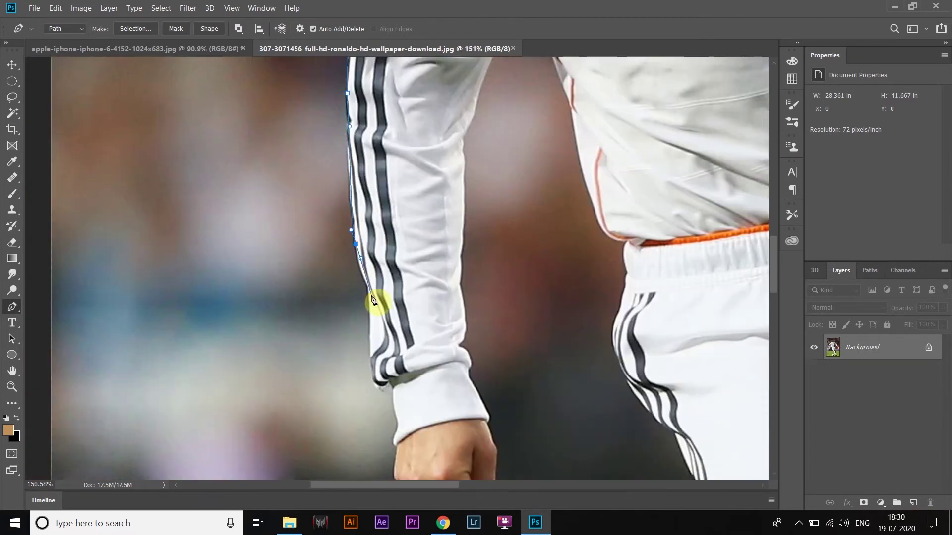
{"action": "scroll", "coordinate": [378, 248], "scroll_direction": "down", "scroll_amount": 2}
{"action": "left_click", "coordinate": [378, 197]}
{"action": "scroll", "coordinate": [395, 211], "scroll_direction": "up", "scroll_amount": 2}
{"action": "scroll", "coordinate": [400, 296], "scroll_direction": "down", "scroll_amount": 3}
{"action": "scroll", "coordinate": [406, 136], "scroll_direction": "up", "scroll_amount": 1}
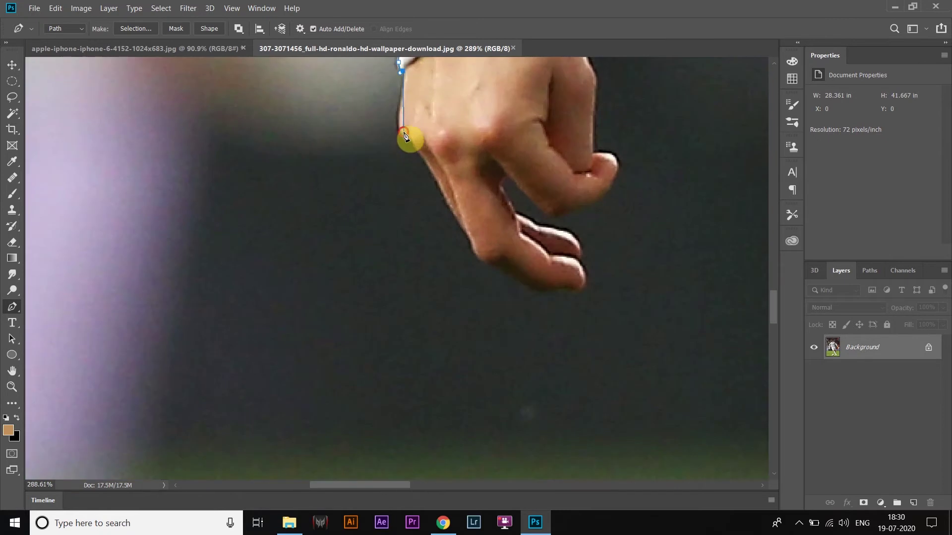
{"action": "left_click", "coordinate": [564, 288]}
{"action": "left_click", "coordinate": [574, 290]}
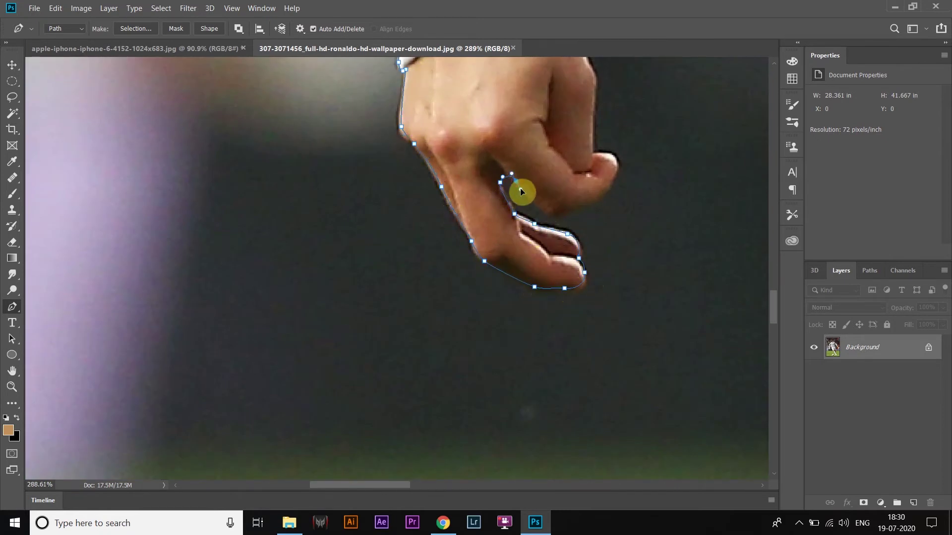
{"action": "scroll", "coordinate": [621, 163], "scroll_direction": "down", "scroll_amount": 3}
{"action": "scroll", "coordinate": [552, 336], "scroll_direction": "up", "scroll_amount": 2}
{"action": "left_click_drag", "start_coordinate": [540, 315], "coordinate": [539, 306]}
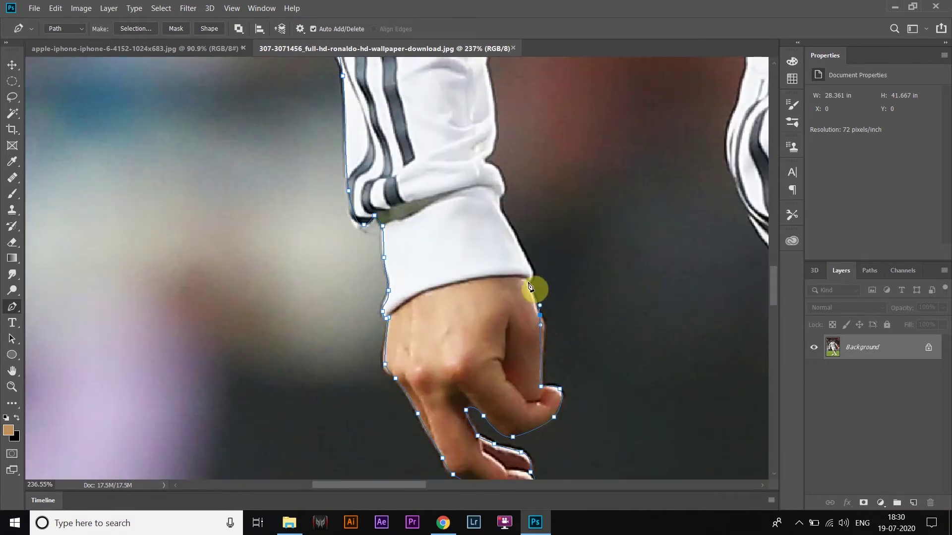
Curve the outline along the inner arm and torso side to the waistband and shorts edge
{"action": "scroll", "coordinate": [499, 187], "scroll_direction": "up", "scroll_amount": 3}
{"action": "scroll", "coordinate": [534, 175], "scroll_direction": "down", "scroll_amount": 2}
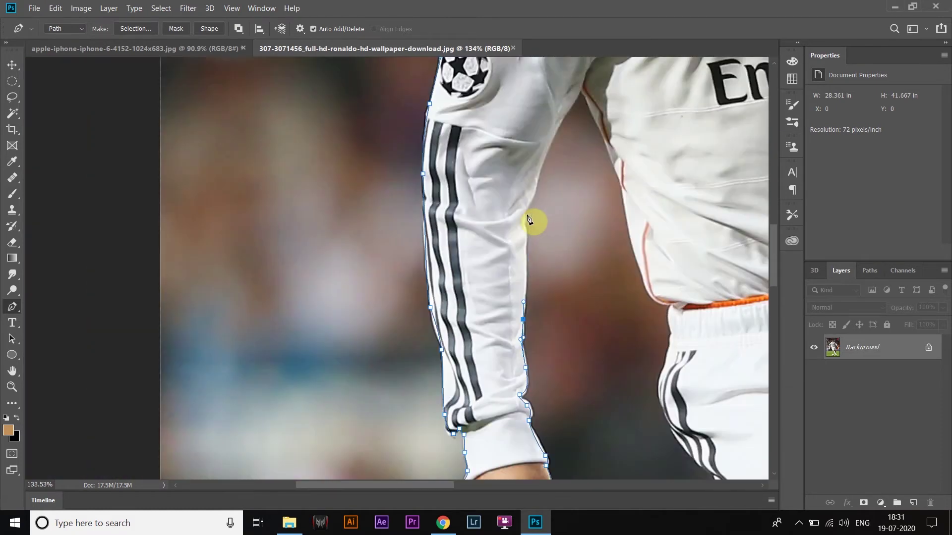
{"action": "scroll", "coordinate": [535, 218], "scroll_direction": "up", "scroll_amount": 1}
{"action": "scroll", "coordinate": [514, 255], "scroll_direction": "up", "scroll_amount": 1}
{"action": "left_click_drag", "start_coordinate": [513, 250], "coordinate": [521, 221]}
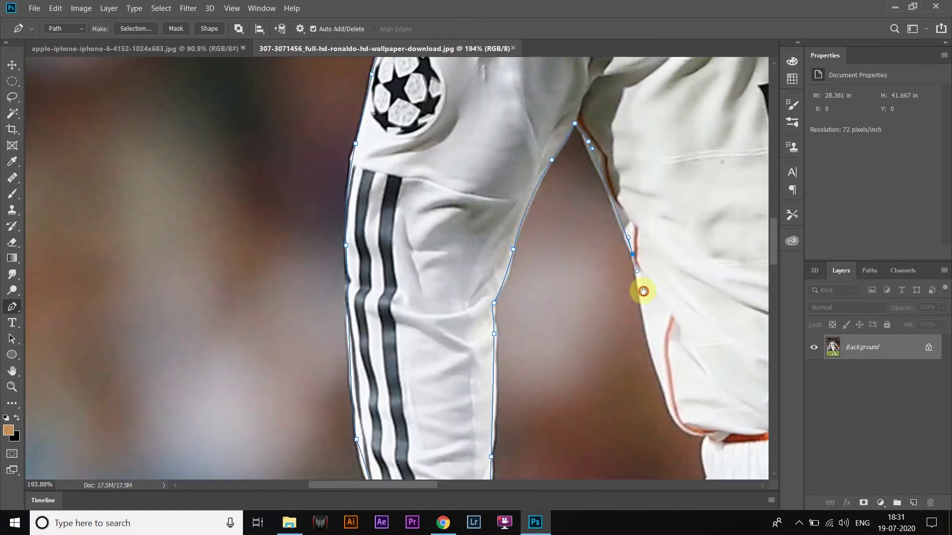
{"action": "left_click_drag", "start_coordinate": [643, 291], "coordinate": [478, 283]}
{"action": "scroll", "coordinate": [477, 282], "scroll_direction": "up", "scroll_amount": 1}
{"action": "left_click", "coordinate": [408, 70]}
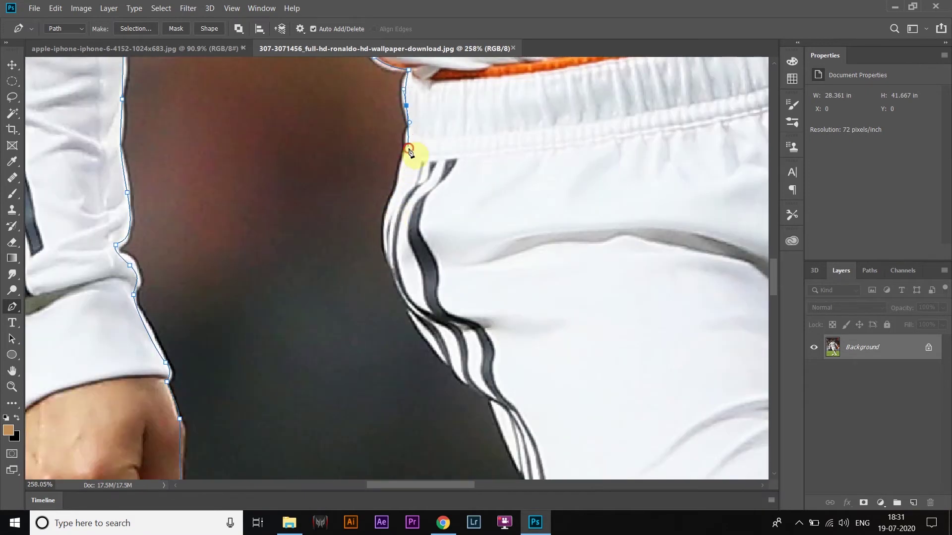
{"action": "scroll", "coordinate": [409, 150], "scroll_direction": "down", "scroll_amount": 2}
{"action": "scroll", "coordinate": [414, 266], "scroll_direction": "up", "scroll_amount": 1}
{"action": "left_click", "coordinate": [288, 212]}
Extend the outline down the sock's edge and around the boot's underside toward the other boot
{"action": "scroll", "coordinate": [332, 299], "scroll_direction": "down", "scroll_amount": 2}
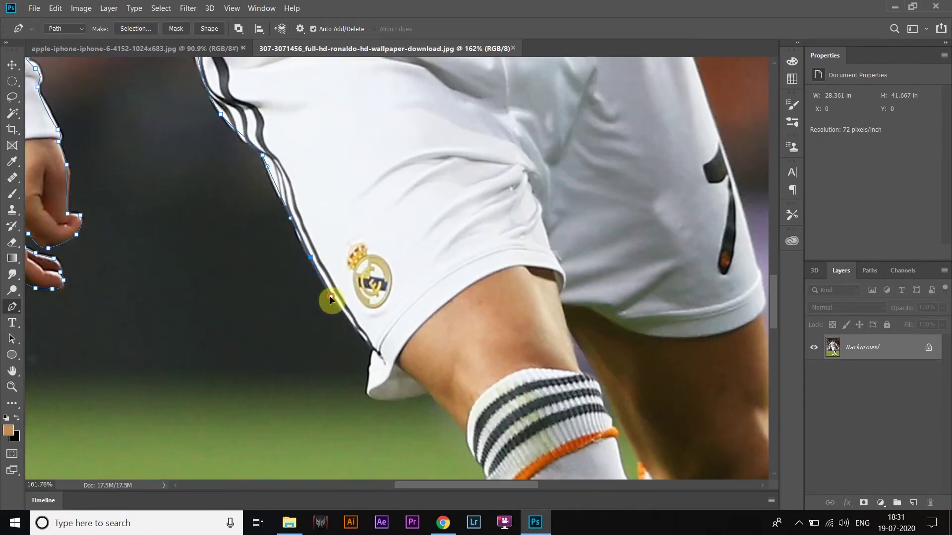
{"action": "scroll", "coordinate": [330, 299], "scroll_direction": "down", "scroll_amount": 3}
{"action": "scroll", "coordinate": [310, 152], "scroll_direction": "up", "scroll_amount": 1}
{"action": "left_click", "coordinate": [352, 199]}
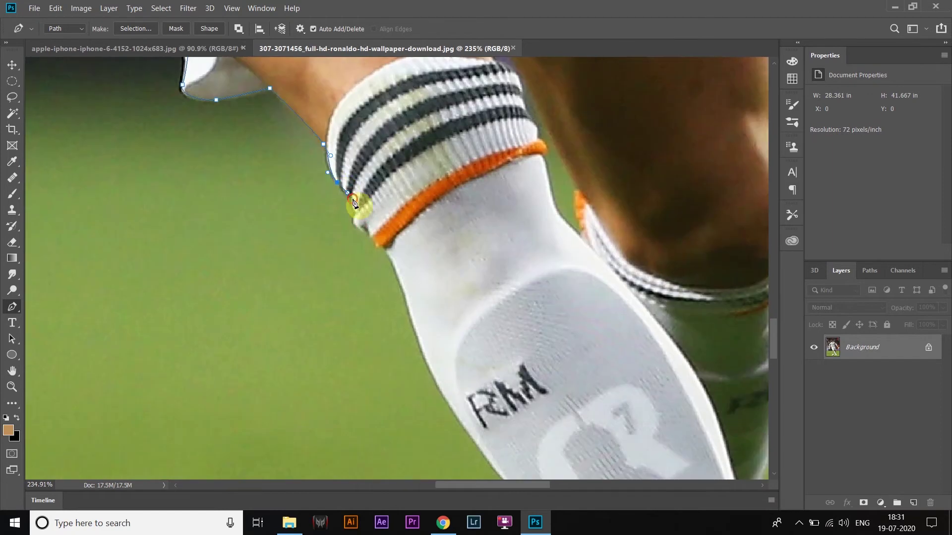
{"action": "scroll", "coordinate": [380, 251], "scroll_direction": "down", "scroll_amount": 2}
{"action": "scroll", "coordinate": [355, 218], "scroll_direction": "down", "scroll_amount": 3}
{"action": "scroll", "coordinate": [397, 308], "scroll_direction": "down", "scroll_amount": 3}
{"action": "left_click", "coordinate": [430, 276]}
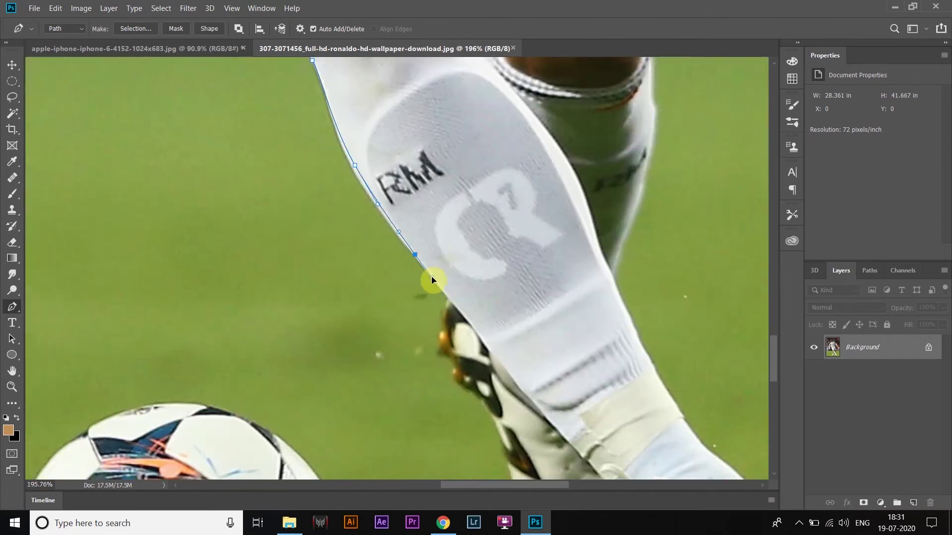
{"action": "scroll", "coordinate": [367, 186], "scroll_direction": "up", "scroll_amount": 1}
{"action": "scroll", "coordinate": [366, 186], "scroll_direction": "down", "scroll_amount": 2}
{"action": "left_click", "coordinate": [372, 249]}
{"action": "scroll", "coordinate": [378, 250], "scroll_direction": "up", "scroll_amount": 1}
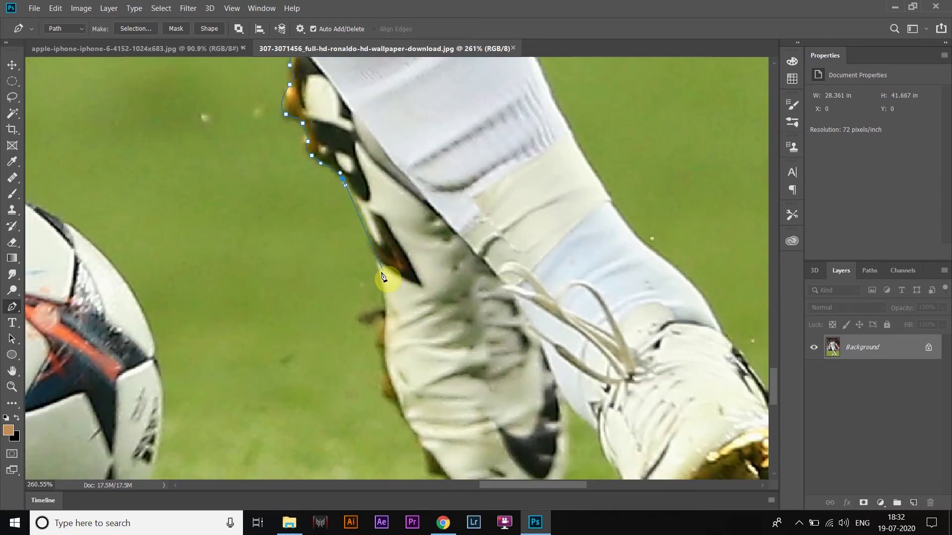
{"action": "scroll", "coordinate": [377, 323], "scroll_direction": "down", "scroll_amount": 2}
{"action": "scroll", "coordinate": [390, 222], "scroll_direction": "up", "scroll_amount": 1}
{"action": "left_click", "coordinate": [386, 218]}
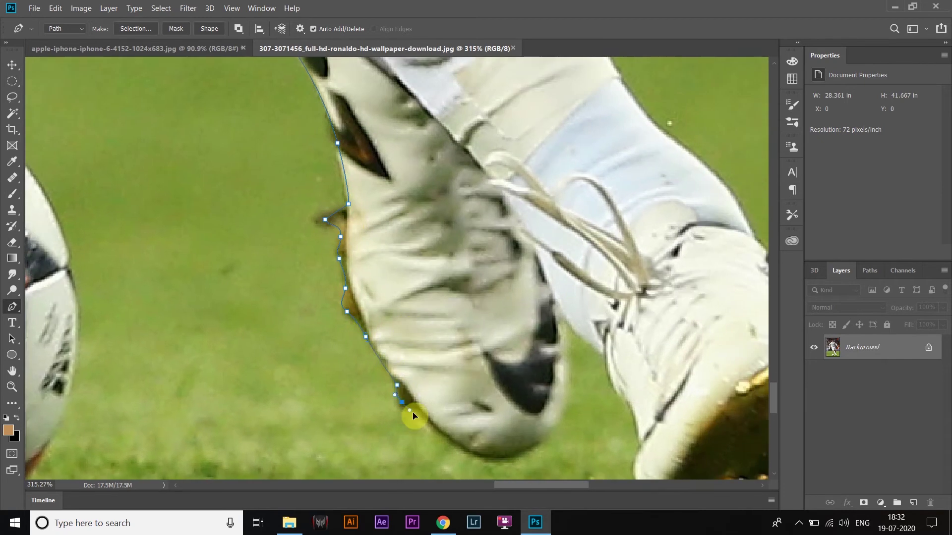
{"action": "scroll", "coordinate": [413, 412], "scroll_direction": "down", "scroll_amount": 2}
{"action": "scroll", "coordinate": [413, 412], "scroll_direction": "right", "scroll_amount": 3}
{"action": "left_click_drag", "start_coordinate": [368, 300], "coordinate": [401, 301]}
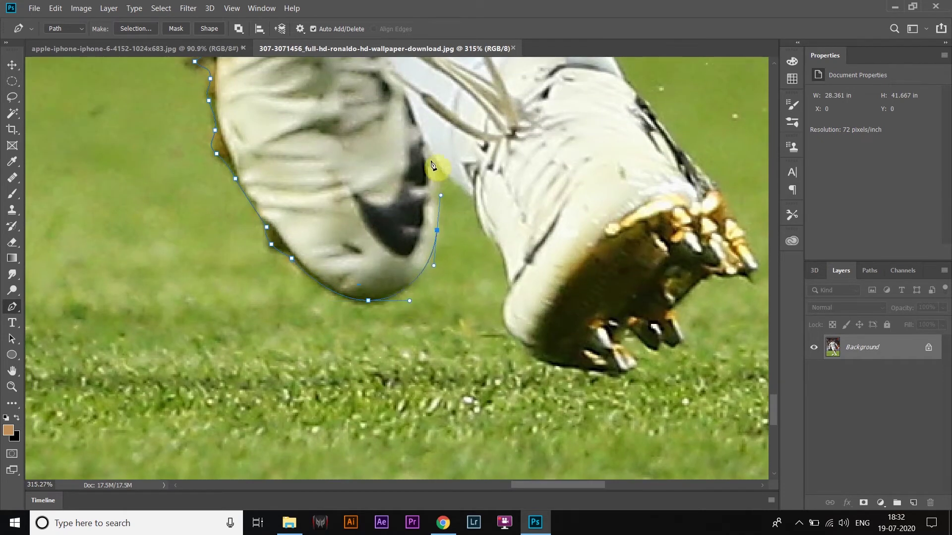
{"action": "left_click", "coordinate": [430, 161]}
{"action": "left_click", "coordinate": [471, 193]}
{"action": "scroll", "coordinate": [471, 193], "scroll_direction": "right", "scroll_amount": 3}
{"action": "left_click", "coordinate": [328, 207]}
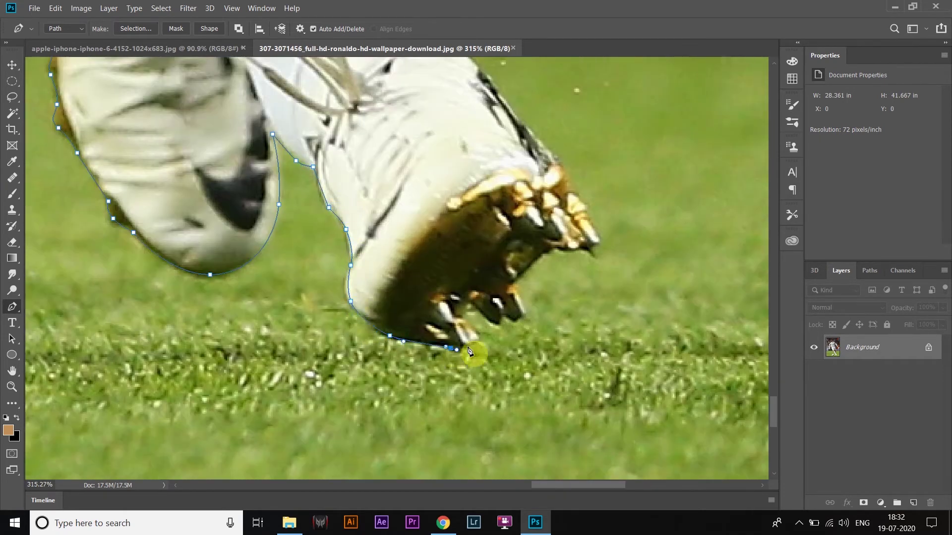
Trace the other boot's front edge and continue up the shin toward the knee
{"action": "left_click", "coordinate": [549, 251]}
{"action": "scroll", "coordinate": [549, 251], "scroll_direction": "down", "scroll_amount": 1}
{"action": "left_click", "coordinate": [488, 268]}
{"action": "scroll", "coordinate": [489, 268], "scroll_direction": "down", "scroll_amount": 1}
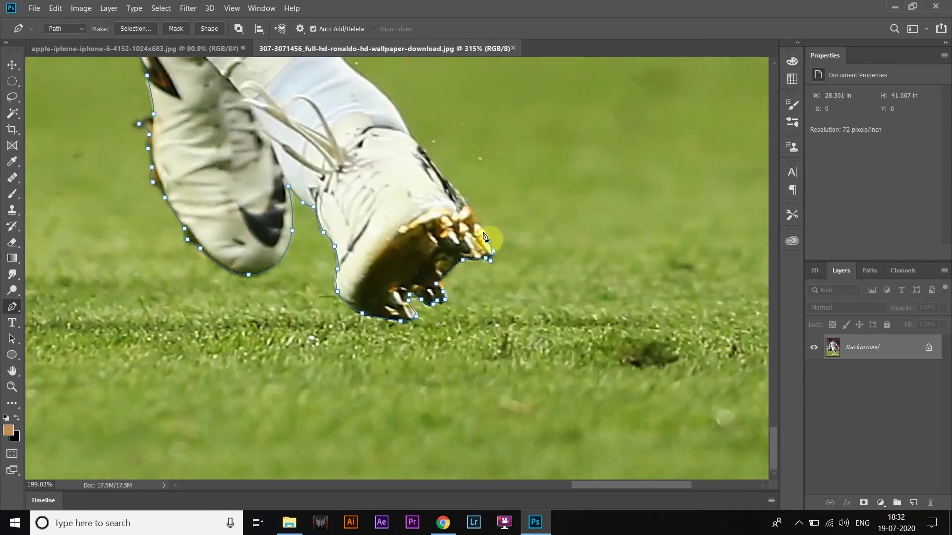
{"action": "left_click", "coordinate": [407, 191]}
{"action": "scroll", "coordinate": [450, 228], "scroll_direction": "up", "scroll_amount": 1}
{"action": "left_click", "coordinate": [450, 228]}
{"action": "scroll", "coordinate": [379, 207], "scroll_direction": "up", "scroll_amount": 3}
{"action": "scroll", "coordinate": [366, 223], "scroll_direction": "up", "scroll_amount": 3}
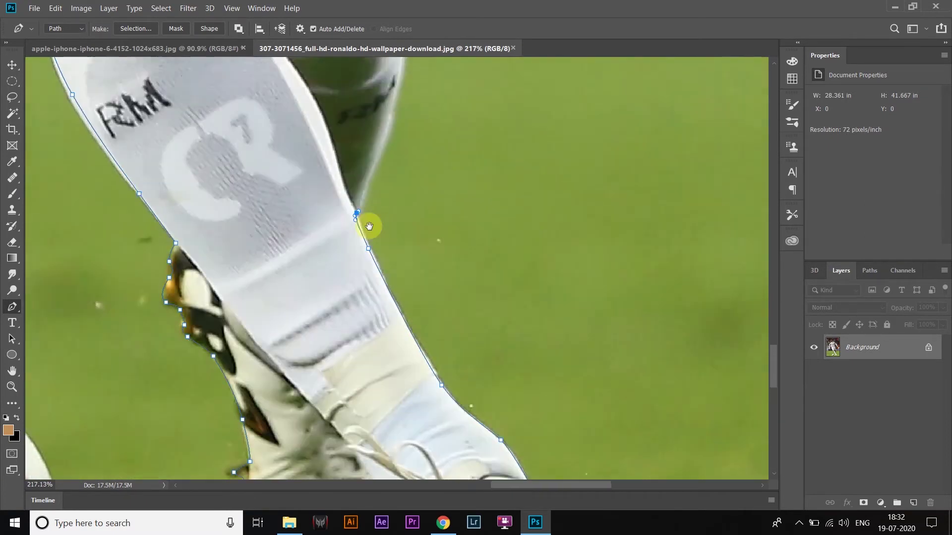
{"action": "scroll", "coordinate": [371, 96], "scroll_direction": "up", "scroll_amount": 3}
{"action": "scroll", "coordinate": [346, 119], "scroll_direction": "up", "scroll_amount": 3}
{"action": "left_click", "coordinate": [346, 119]}
{"action": "scroll", "coordinate": [346, 120], "scroll_direction": "down", "scroll_amount": 1}
{"action": "scroll", "coordinate": [426, 322], "scroll_direction": "up", "scroll_amount": 3}
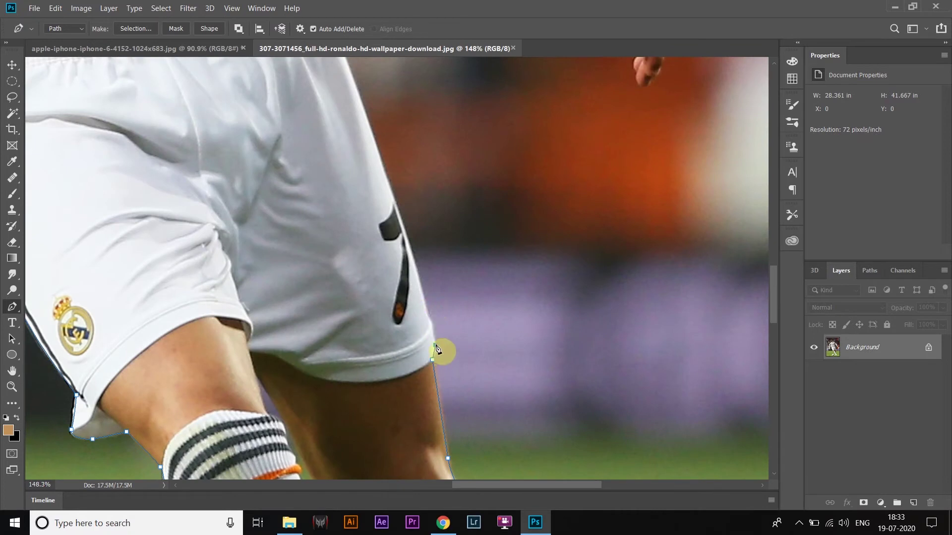
{"action": "scroll", "coordinate": [436, 348], "scroll_direction": "up", "scroll_amount": 3}
{"action": "scroll", "coordinate": [427, 324], "scroll_direction": "up", "scroll_amount": 2}
Continue the outline along the shorts, up the shirt's side, and along the sleeve to the cuff
{"action": "left_click", "coordinate": [436, 355]}
{"action": "scroll", "coordinate": [382, 292], "scroll_direction": "up", "scroll_amount": 3}
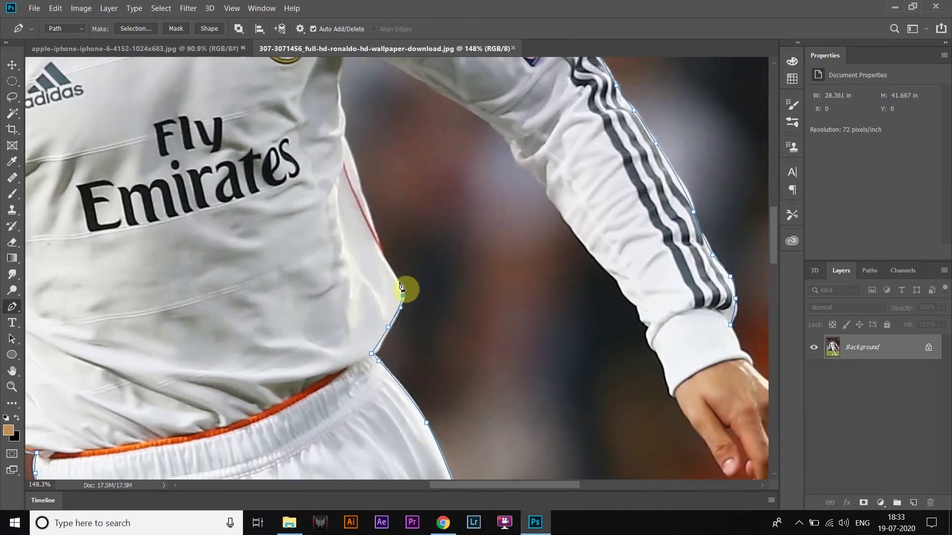
{"action": "scroll", "coordinate": [404, 287], "scroll_direction": "up", "scroll_amount": 3}
{"action": "left_click", "coordinate": [390, 316]}
{"action": "left_click_drag", "start_coordinate": [362, 221], "coordinate": [362, 210]}
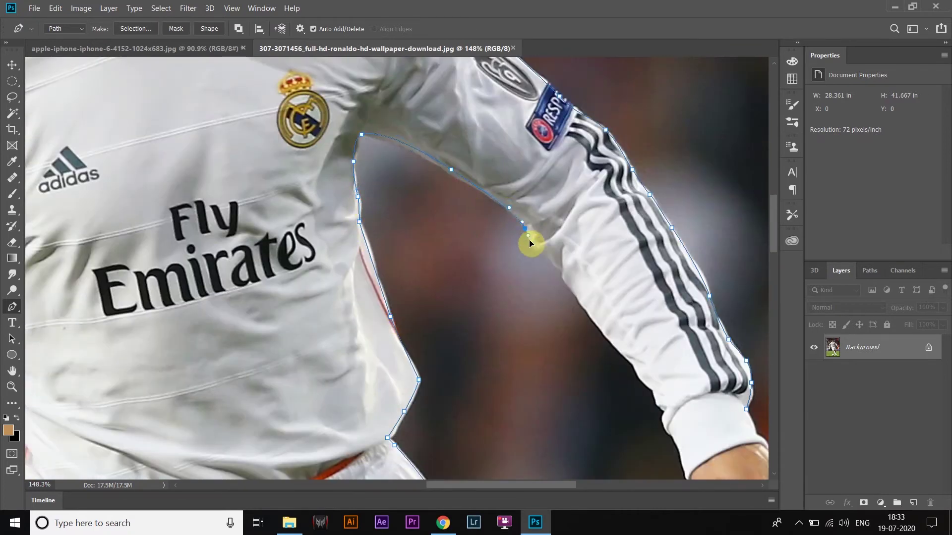
{"action": "scroll", "coordinate": [530, 243], "scroll_direction": "up", "scroll_amount": 1}
{"action": "scroll", "coordinate": [491, 251], "scroll_direction": "down", "scroll_amount": 2}
{"action": "scroll", "coordinate": [396, 234], "scroll_direction": "down", "scroll_amount": 1}
{"action": "left_click", "coordinate": [398, 254]}
{"action": "left_click_drag", "start_coordinate": [405, 274], "coordinate": [412, 280]}
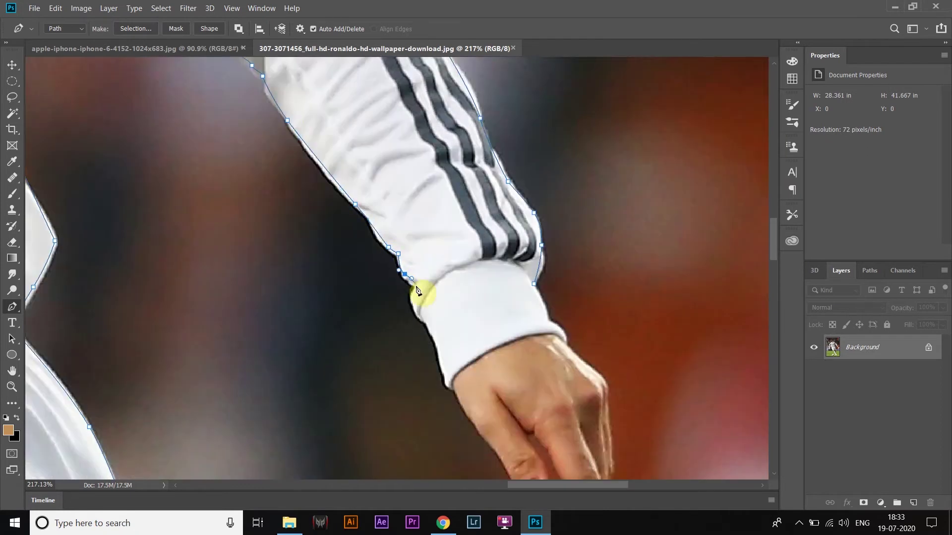
{"action": "left_click", "coordinate": [437, 348]}
{"action": "scroll", "coordinate": [437, 349], "scroll_direction": "down", "scroll_amount": 3}
{"action": "scroll", "coordinate": [394, 281], "scroll_direction": "up", "scroll_amount": 1}
Wrap the outline around the second hand's fingers and up its right edge
{"action": "left_click", "coordinate": [401, 261]}
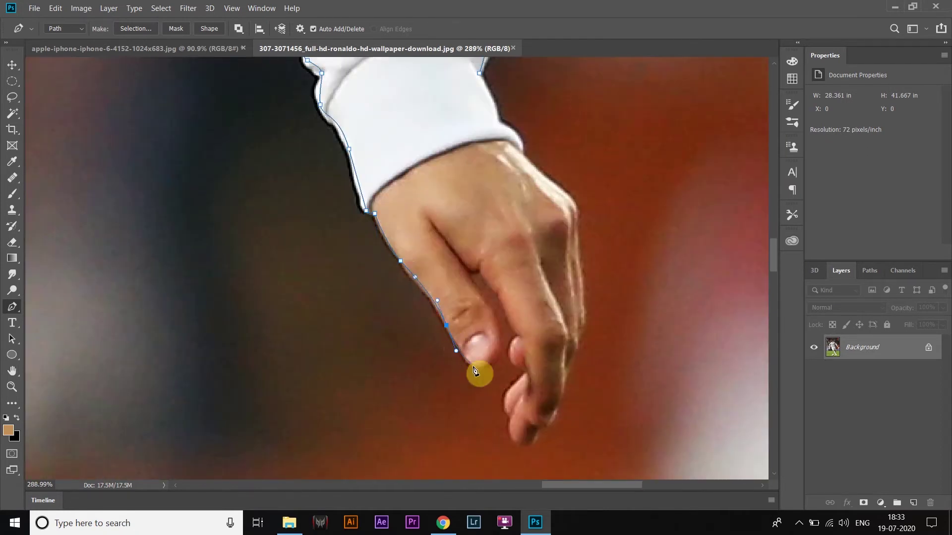
{"action": "scroll", "coordinate": [518, 342], "scroll_direction": "down", "scroll_amount": 3}
{"action": "left_click", "coordinate": [451, 228]}
{"action": "left_click", "coordinate": [468, 241]}
{"action": "left_click", "coordinate": [443, 272]}
{"action": "left_click_drag", "start_coordinate": [449, 291], "coordinate": [453, 296]}
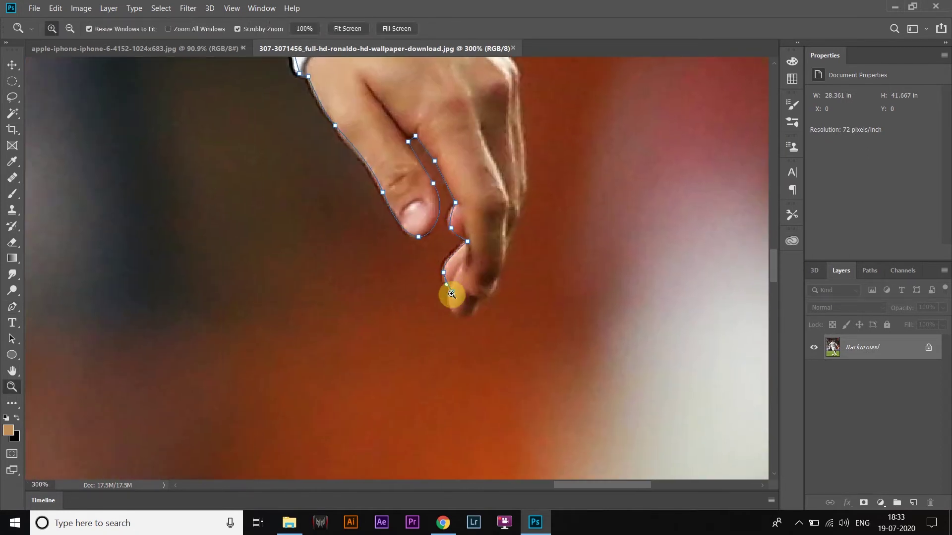
{"action": "left_click", "coordinate": [500, 272]}
{"action": "scroll", "coordinate": [508, 271], "scroll_direction": "up", "scroll_amount": 2}
{"action": "scroll", "coordinate": [471, 263], "scroll_direction": "up", "scroll_amount": 2}
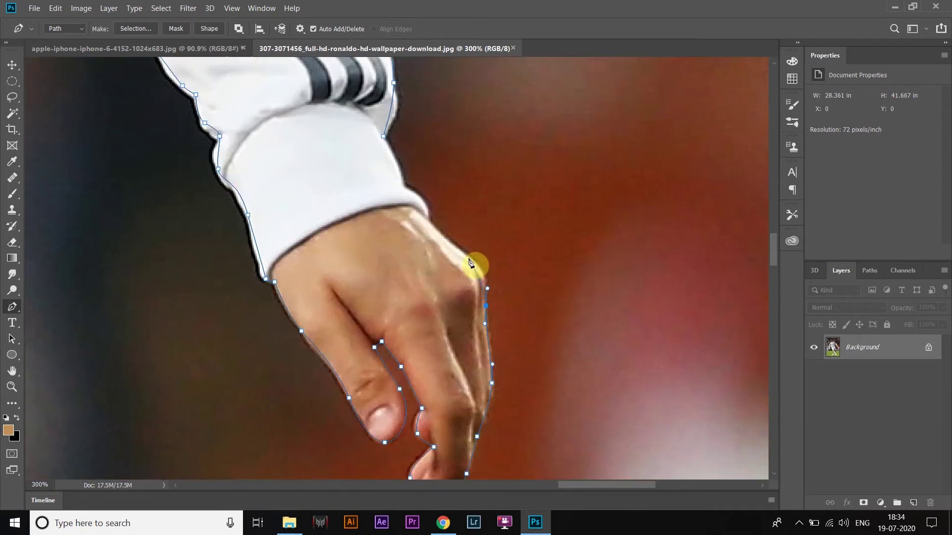
{"action": "scroll", "coordinate": [405, 193], "scroll_direction": "down", "scroll_amount": 6}
{"action": "scroll", "coordinate": [259, 81], "scroll_direction": "up", "scroll_amount": 5}
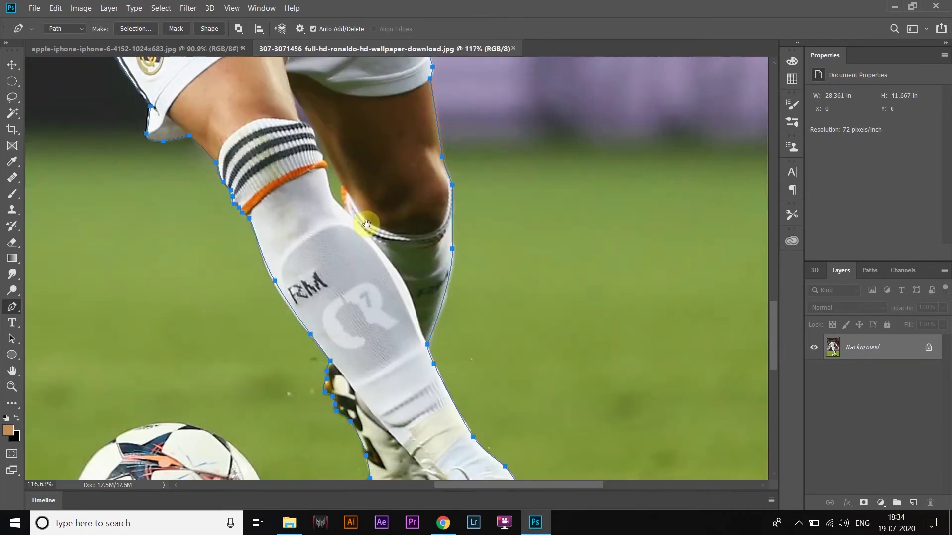
Trace the gap between the player's legs and close the path at its starting anchor
{"action": "scroll", "coordinate": [259, 81], "scroll_direction": "down", "scroll_amount": 5}
{"action": "key", "text": "ctrl+Return"}
{"action": "scroll", "coordinate": [414, 237], "scroll_direction": "up", "scroll_amount": 3}
{"action": "scroll", "coordinate": [293, 161], "scroll_direction": "up", "scroll_amount": 2}
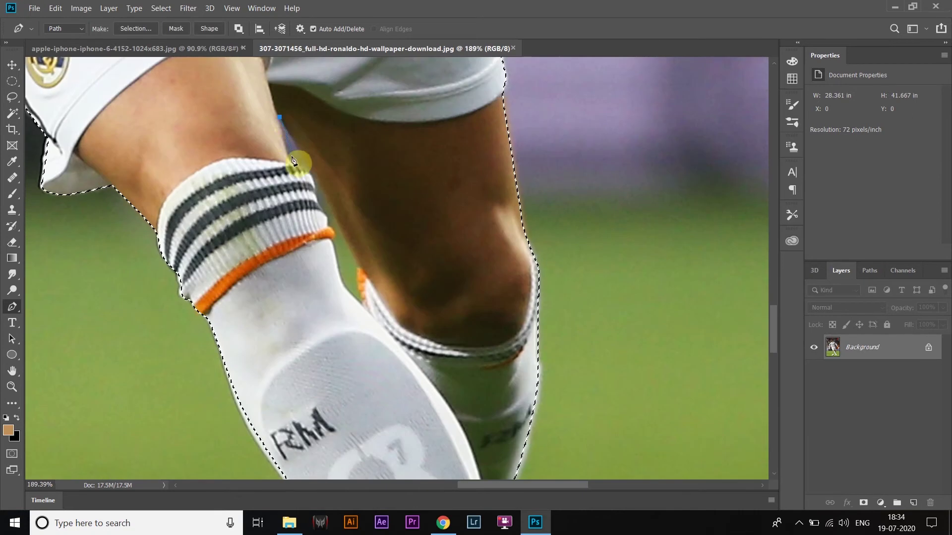
{"action": "left_click", "coordinate": [330, 232]}
{"action": "left_click", "coordinate": [333, 259]}
{"action": "left_click", "coordinate": [341, 284]}
{"action": "left_click", "coordinate": [362, 308]}
{"action": "left_click", "coordinate": [356, 270]}
{"action": "left_click", "coordinate": [361, 267]}
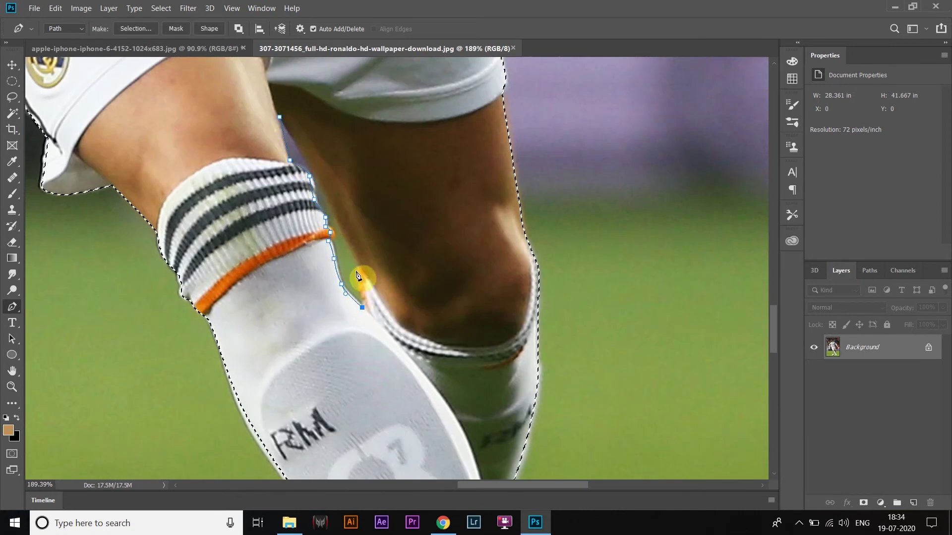
{"action": "left_click", "coordinate": [281, 117]}
Save the player selection as the Alpha 1 channel, skipping the feather settings
{"action": "scroll", "coordinate": [284, 114], "scroll_direction": "down", "scroll_amount": 4}
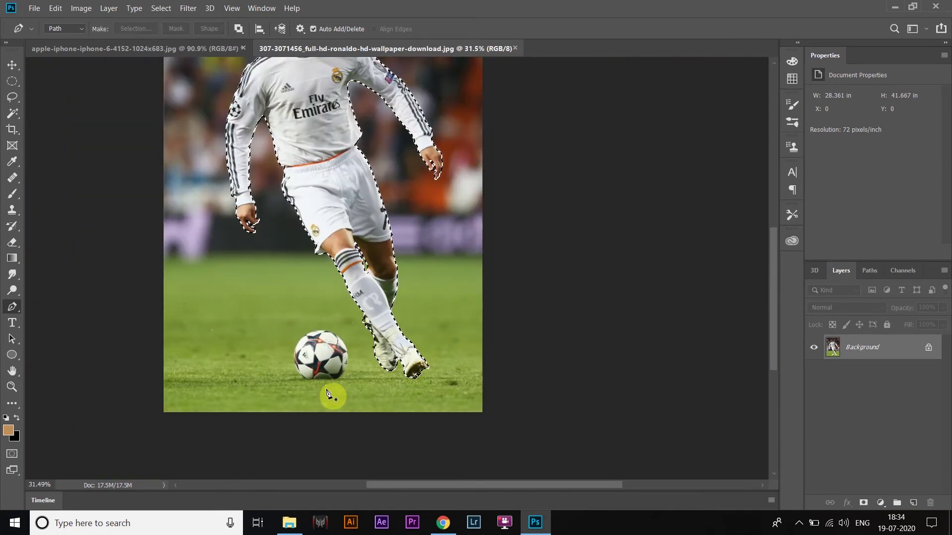
{"action": "scroll", "coordinate": [329, 370], "scroll_direction": "up", "scroll_amount": 2}
{"action": "scroll", "coordinate": [329, 371], "scroll_direction": "down", "scroll_amount": 5}
{"action": "key", "text": "shift+F6"}
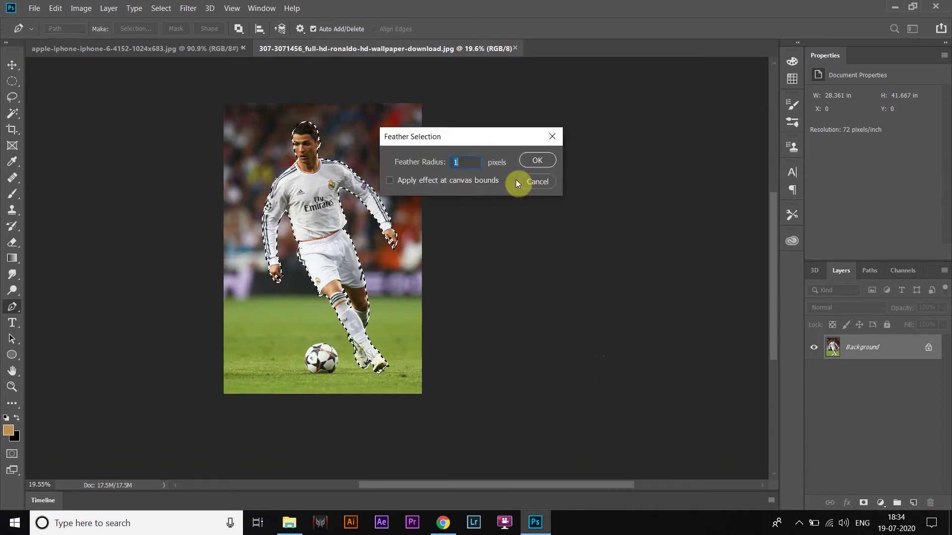
{"action": "left_click", "coordinate": [518, 181]}
{"action": "left_click", "coordinate": [903, 270]}
{"action": "left_click", "coordinate": [893, 503]}
Reload Alpha 1, hide the Background layer and copy the player onto a new layer
{"action": "key", "text": "ctrl+d"}
{"action": "left_click", "coordinate": [841, 270]}
{"action": "left_click", "coordinate": [903, 270]}
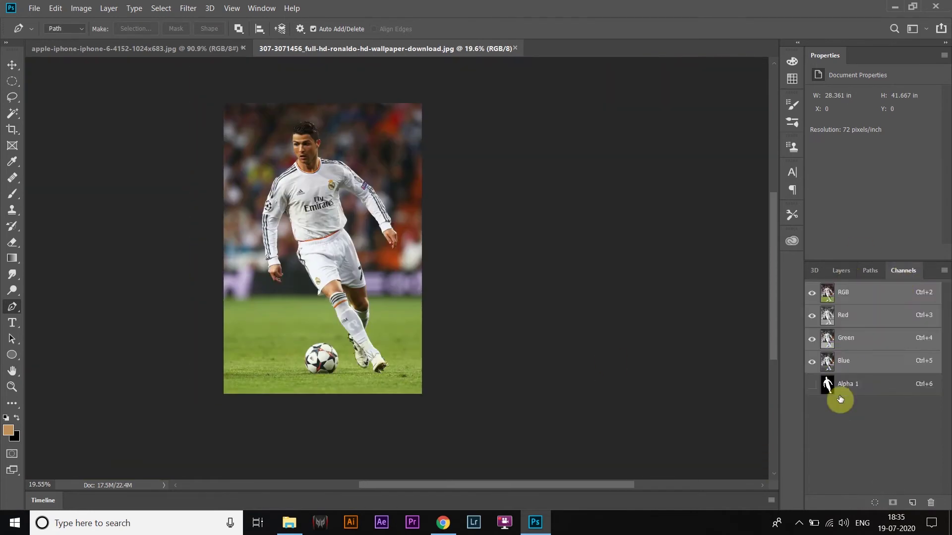
{"action": "left_click", "coordinate": [828, 385], "text": "ctrl"}
{"action": "left_click", "coordinate": [839, 271]}
{"action": "key", "text": "ctrl+j"}
{"action": "left_click", "coordinate": [813, 373]}
Use Liquify's Forward Warp to push the top of the hair up and left
{"action": "scroll", "coordinate": [311, 129], "scroll_direction": "up", "scroll_amount": 2}
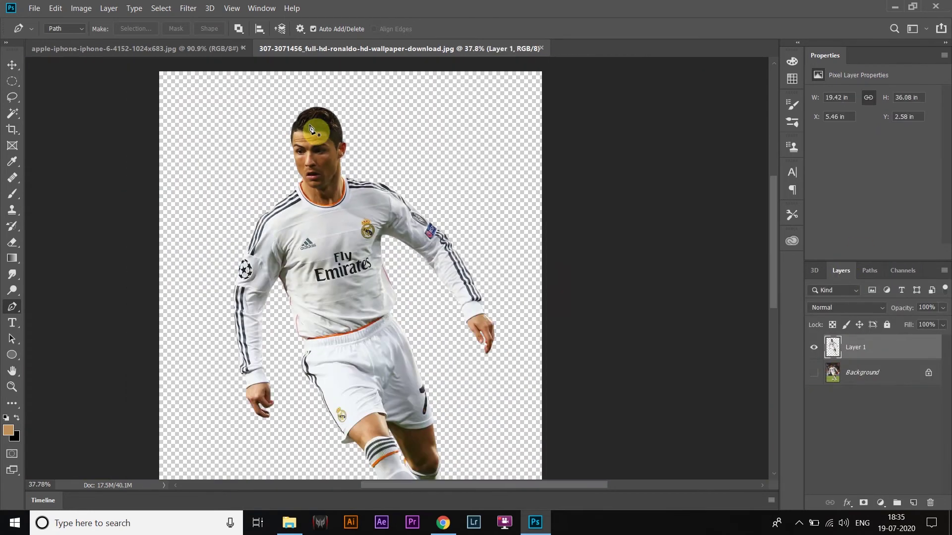
{"action": "scroll", "coordinate": [446, 250], "scroll_direction": "down", "scroll_amount": 2}
{"action": "scroll", "coordinate": [355, 156], "scroll_direction": "up", "scroll_amount": 5}
{"action": "scroll", "coordinate": [355, 164], "scroll_direction": "up", "scroll_amount": 1}
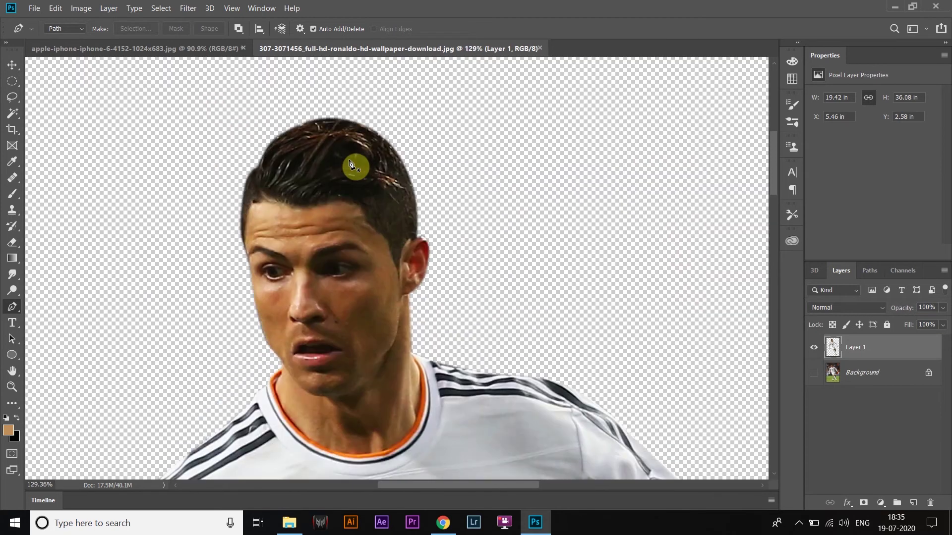
{"action": "scroll", "coordinate": [349, 191], "scroll_direction": "down", "scroll_amount": 4}
{"action": "key", "text": "ctrl+shift+x"}
{"action": "scroll", "coordinate": [342, 139], "scroll_direction": "up", "scroll_amount": 2}
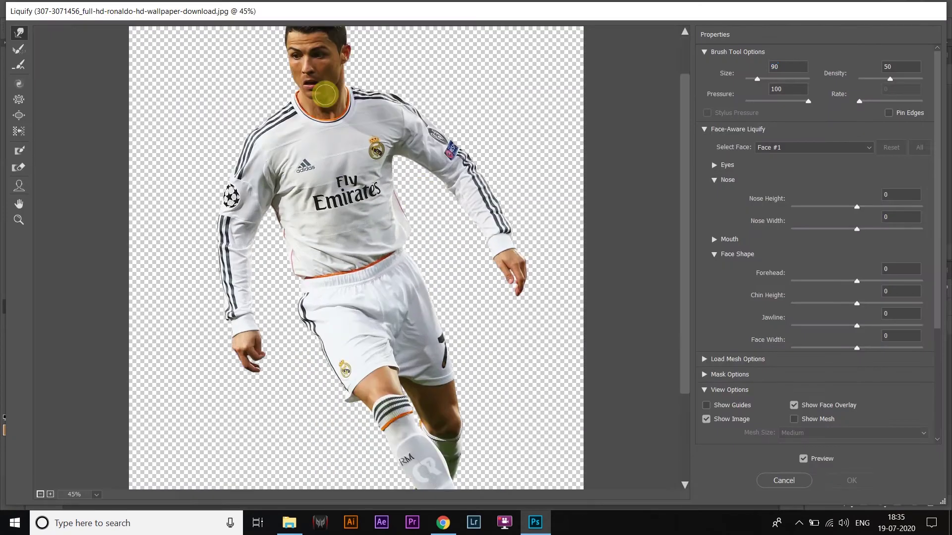
{"action": "left_click_drag", "start_coordinate": [338, 103], "coordinate": [320, 91]}
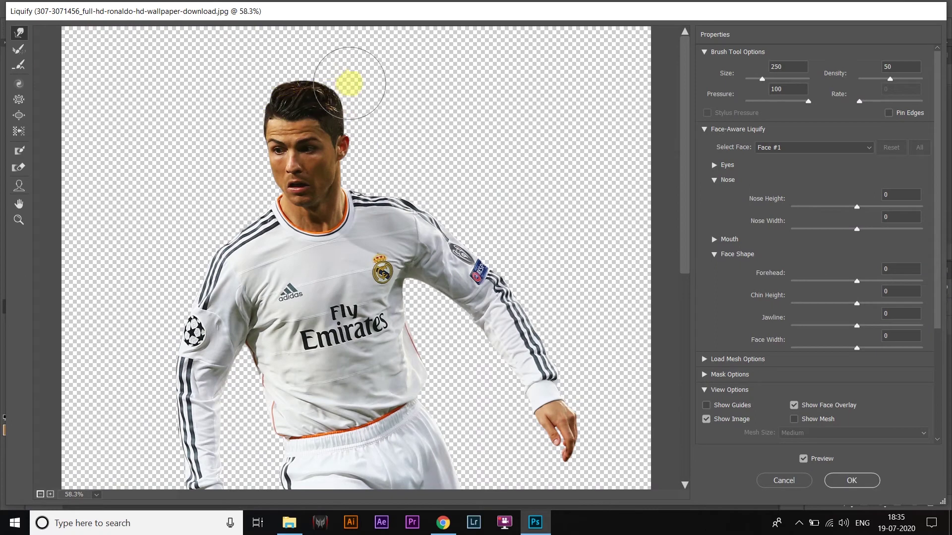
{"action": "left_click", "coordinate": [852, 481]}
Smudge the top edge of the hair with the Smudge tool
{"action": "scroll", "coordinate": [432, 219], "scroll_direction": "down", "scroll_amount": 2}
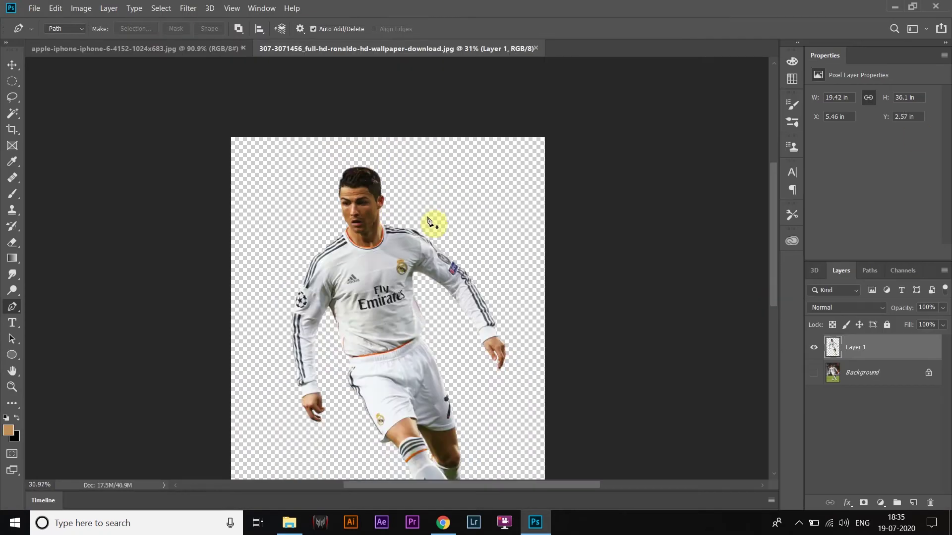
{"action": "scroll", "coordinate": [432, 219], "scroll_direction": "up", "scroll_amount": 4}
{"action": "key", "text": "r"}
{"action": "scroll", "coordinate": [393, 160], "scroll_direction": "up", "scroll_amount": 1}
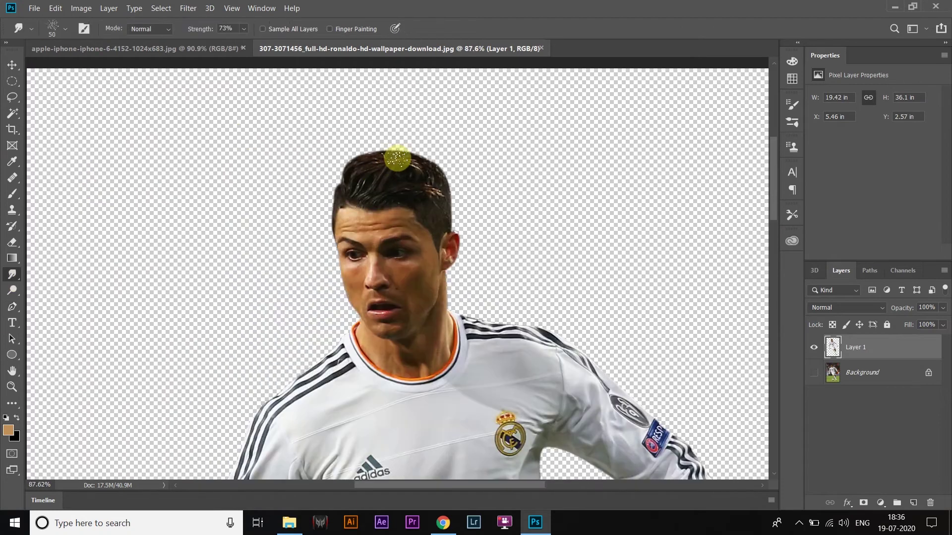
{"action": "scroll", "coordinate": [436, 163], "scroll_direction": "up", "scroll_amount": 1}
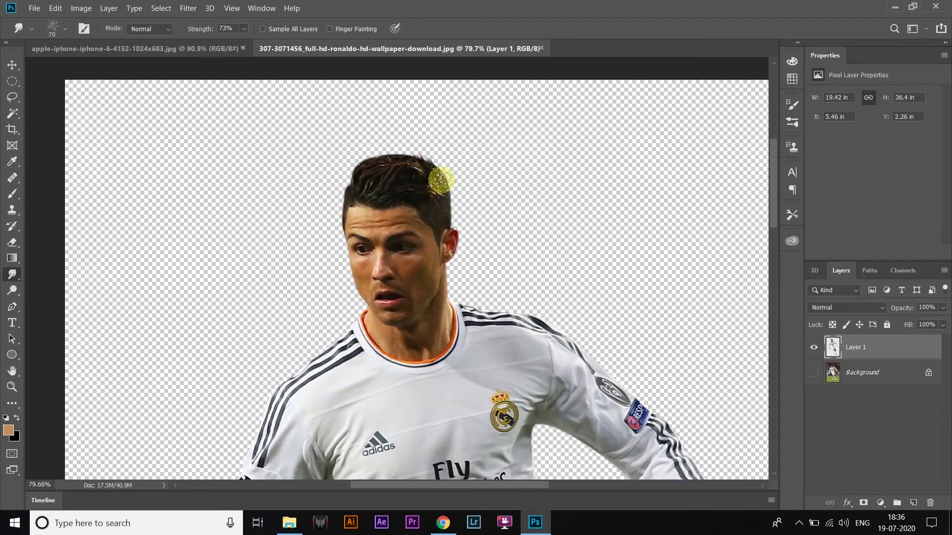
{"action": "scroll", "coordinate": [441, 180], "scroll_direction": "up", "scroll_amount": 1}
{"action": "left_click_drag", "start_coordinate": [411, 154], "coordinate": [405, 146]}
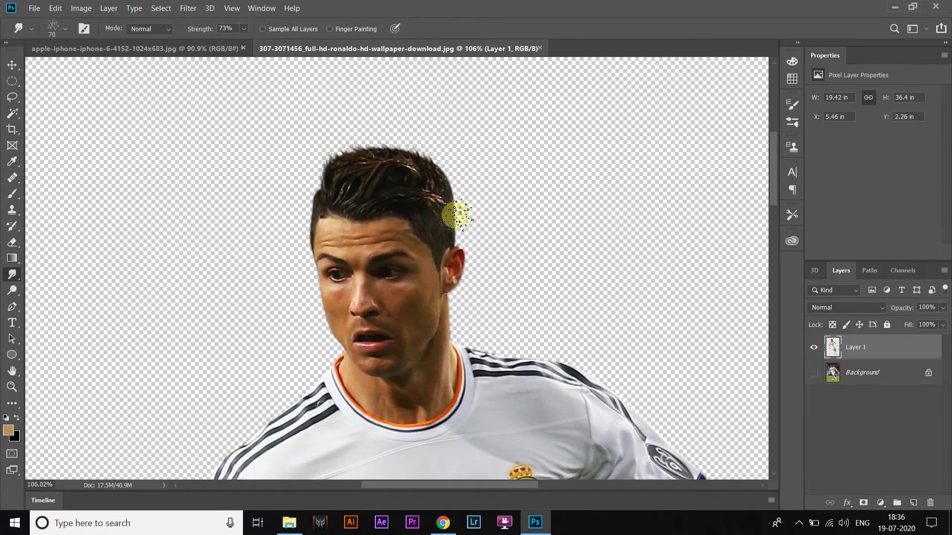
Check the smudged hair up close, then open and dismiss Layer 1's options menu
{"action": "scroll", "coordinate": [328, 193], "scroll_direction": "up", "scroll_amount": 1}
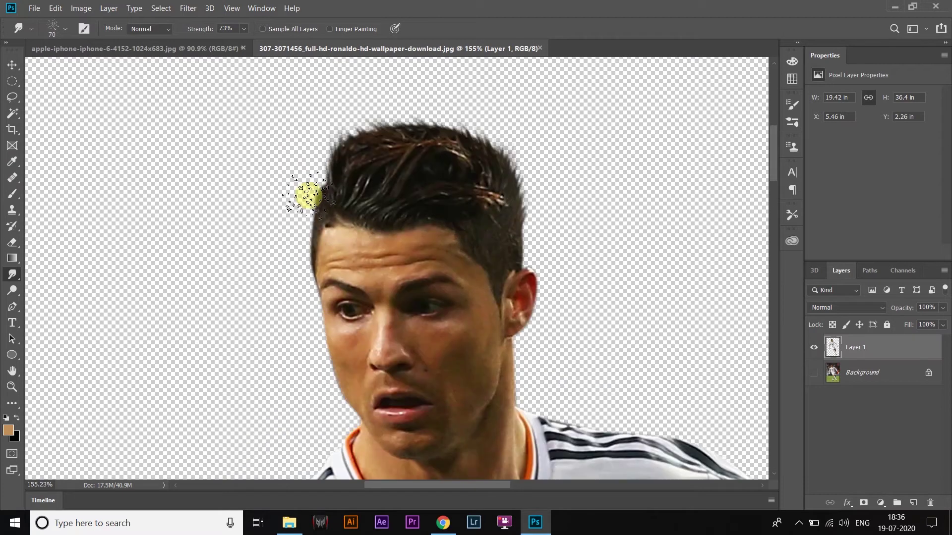
{"action": "scroll", "coordinate": [309, 216], "scroll_direction": "down", "scroll_amount": 3}
{"action": "scroll", "coordinate": [431, 186], "scroll_direction": "up", "scroll_amount": 1}
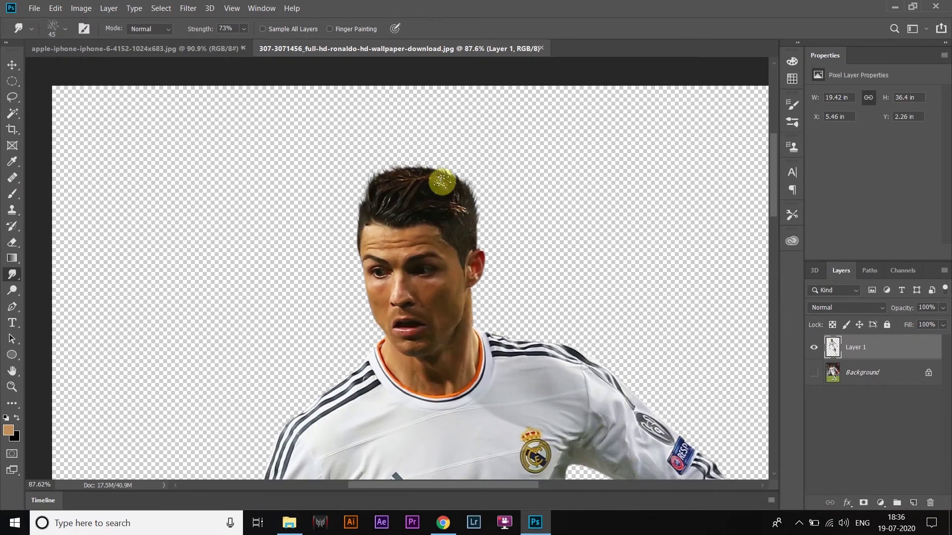
{"action": "scroll", "coordinate": [548, 236], "scroll_direction": "down", "scroll_amount": 2}
{"action": "scroll", "coordinate": [476, 277], "scroll_direction": "down", "scroll_amount": 1}
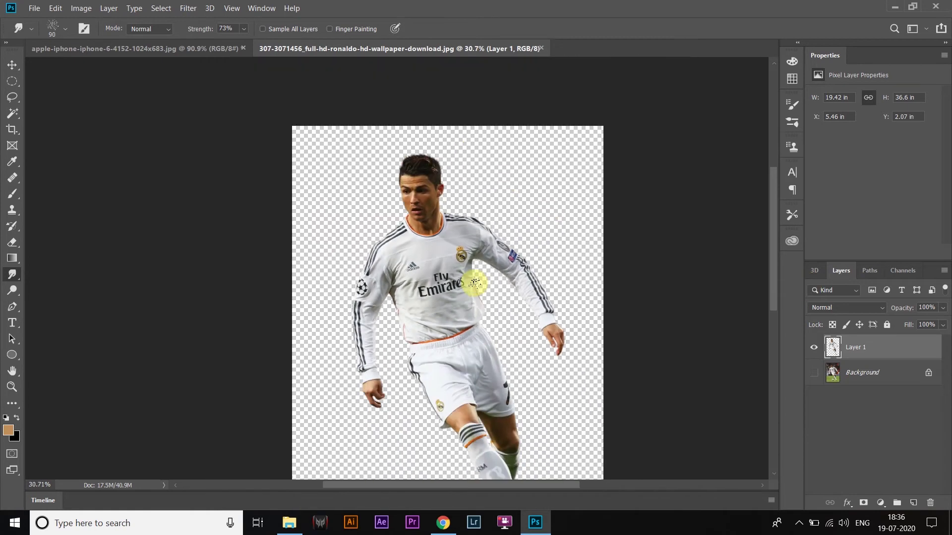
{"action": "right_click", "coordinate": [885, 346]}
{"action": "left_click", "coordinate": [904, 397]}
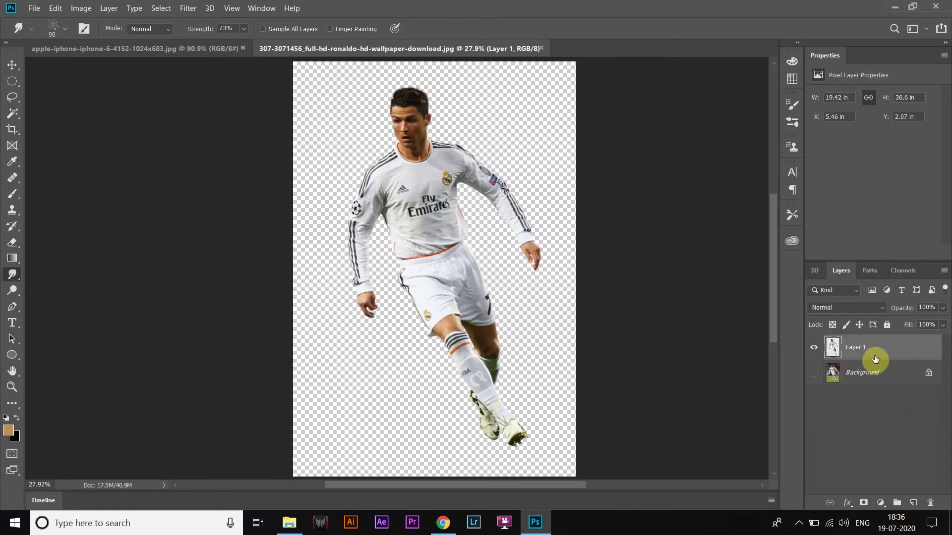
Place the stadium photo from Downloads into the iPhone document
{"action": "left_click", "coordinate": [163, 49]}
{"action": "left_click", "coordinate": [289, 522]}
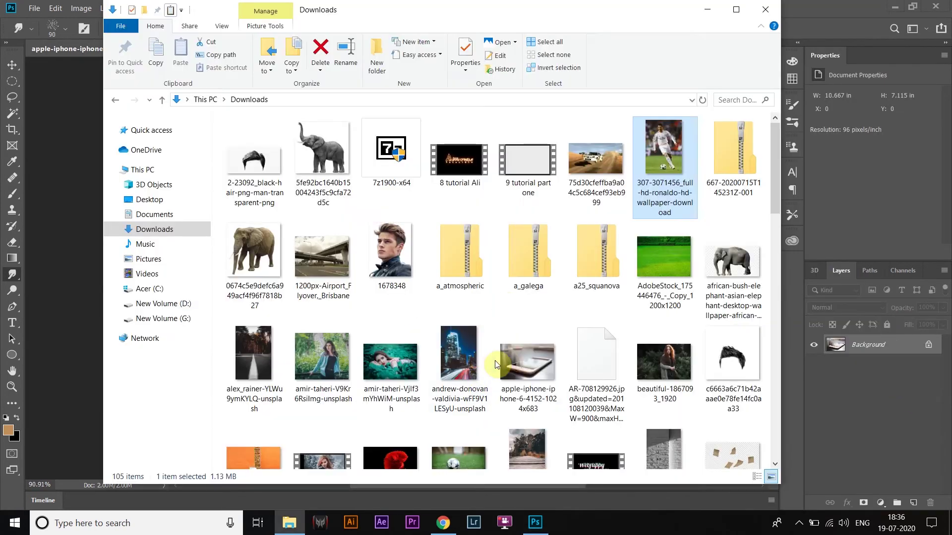
{"action": "scroll", "coordinate": [508, 298], "scroll_direction": "down", "scroll_amount": 5}
{"action": "key", "text": "alt+Tab"}
{"action": "left_click_drag", "start_coordinate": [596, 209], "coordinate": [414, 272]}
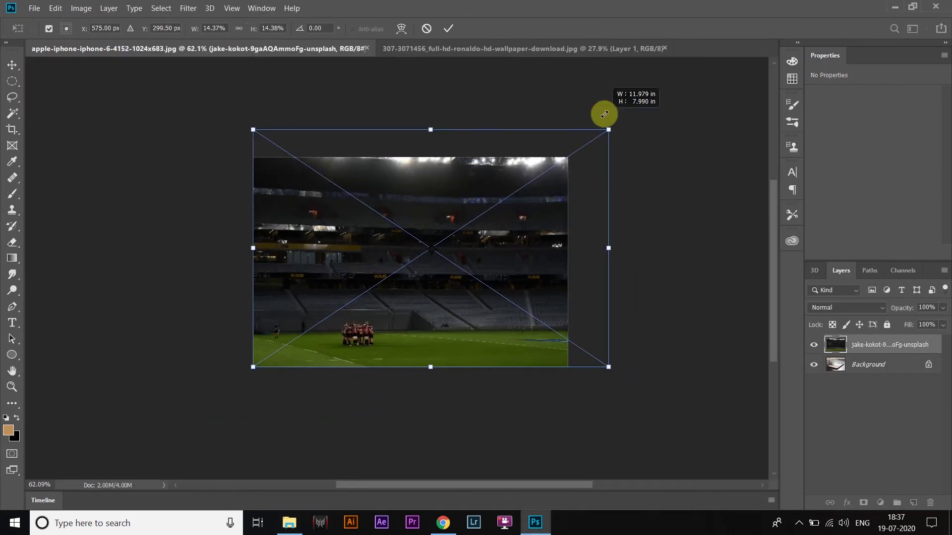
{"action": "left_click", "coordinate": [815, 347]}
Scale and reposition the stadium layer over the phone
{"action": "key", "text": "ctrl+t"}
{"action": "key", "text": "ctrl+minus"}
{"action": "mouse_move", "coordinate": [549, 229]}
{"action": "left_mouse_down"}
{"action": "mouse_move", "coordinate": [525, 198]}
{"action": "mouse_move", "coordinate": [525, 269]}
{"action": "left_mouse_up"}
{"action": "key", "text": "ctrl+minus"}
{"action": "left_click_drag", "start_coordinate": [469, 104], "coordinate": [470, 76]}
{"action": "scroll", "coordinate": [469, 76], "scroll_direction": "up", "scroll_amount": 2}
{"action": "left_click_drag", "start_coordinate": [496, 208], "coordinate": [514, 254]}
{"action": "key", "text": "Return"}
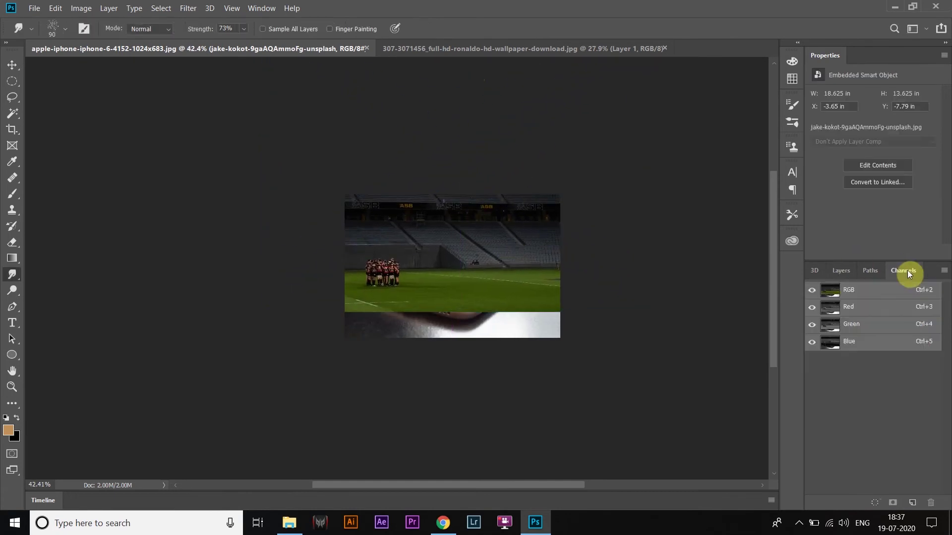
Load the screen outline path, feather it 1 px and mask the grass layer, then undo the mask
{"action": "left_click", "coordinate": [870, 270]}
{"action": "left_click", "coordinate": [816, 290], "text": "ctrl"}
{"action": "key", "text": "shift+F6"}
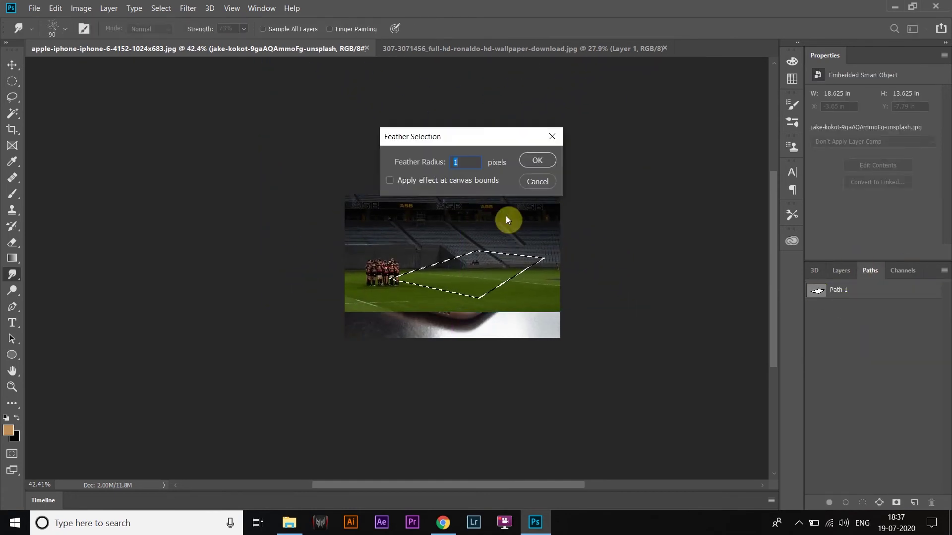
{"action": "key", "text": "Return"}
{"action": "left_click", "coordinate": [841, 270]}
{"action": "right_click", "coordinate": [865, 345]}
{"action": "left_click", "coordinate": [728, 207]}
{"action": "left_click", "coordinate": [863, 502]}
{"action": "key", "text": "ctrl+z"}
{"action": "key", "text": "ctrl+z"}
{"action": "key", "text": "ctrl+z"}
Reload the screen outline path, feather it 1 px and mask the grass photo to it
{"action": "left_click", "coordinate": [870, 270]}
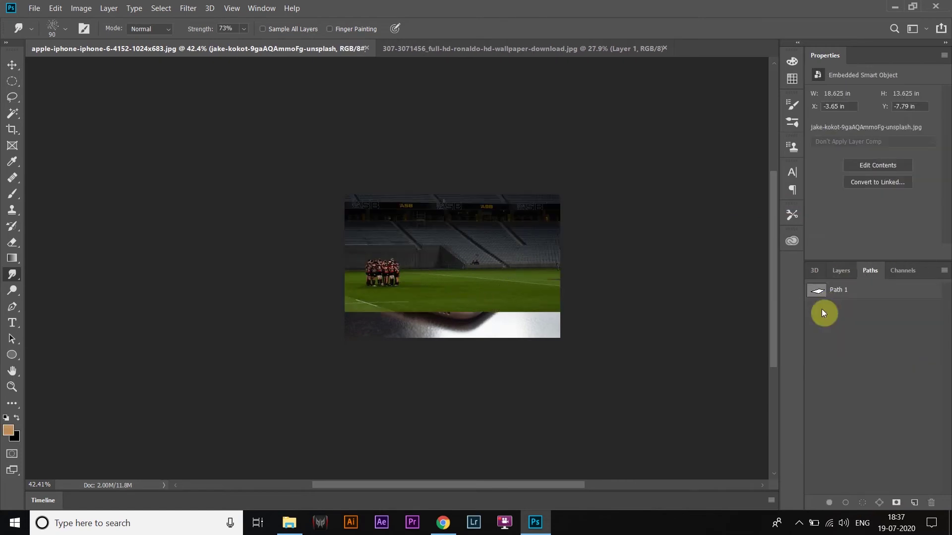
{"action": "left_click", "coordinate": [816, 290], "text": "ctrl"}
{"action": "key", "text": "shift+F6"}
{"action": "left_click", "coordinate": [538, 161]}
{"action": "left_click", "coordinate": [841, 270]}
{"action": "left_click", "coordinate": [862, 503]}
{"action": "left_click", "coordinate": [835, 345]}
Rescale the grass image, shrinking then enlarging it so green turf fills the screen
{"action": "key", "text": "ctrl+t"}
{"action": "key", "text": "ctrl+0"}
{"action": "mouse_move", "coordinate": [606, 106]}
{"action": "left_mouse_down"}
{"action": "mouse_move", "coordinate": [622, 87]}
{"action": "mouse_move", "coordinate": [330, 74]}
{"action": "mouse_move", "coordinate": [633, 76]}
{"action": "mouse_move", "coordinate": [522, 193]}
{"action": "mouse_move", "coordinate": [464, 291]}
{"action": "left_mouse_up"}
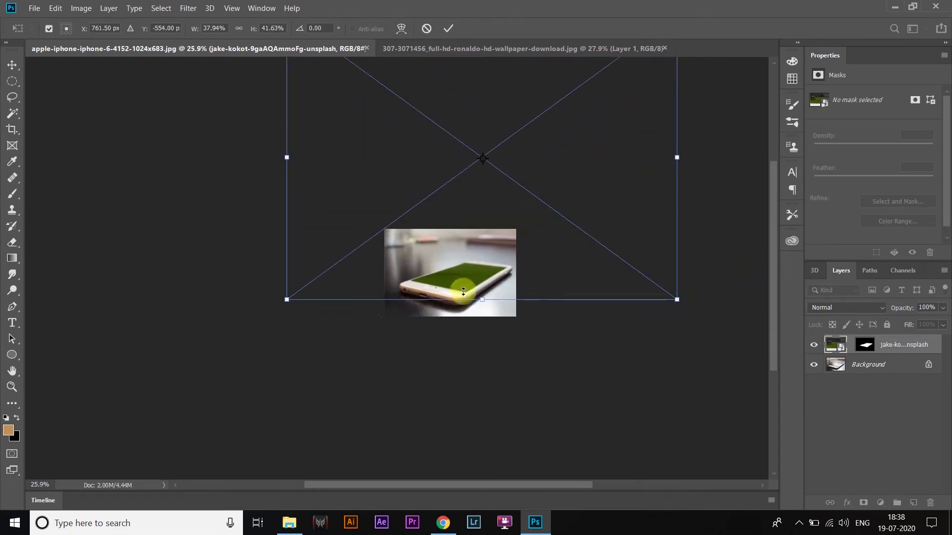
{"action": "key", "text": "Return"}
{"action": "scroll", "coordinate": [489, 296], "scroll_direction": "up", "scroll_amount": 5}
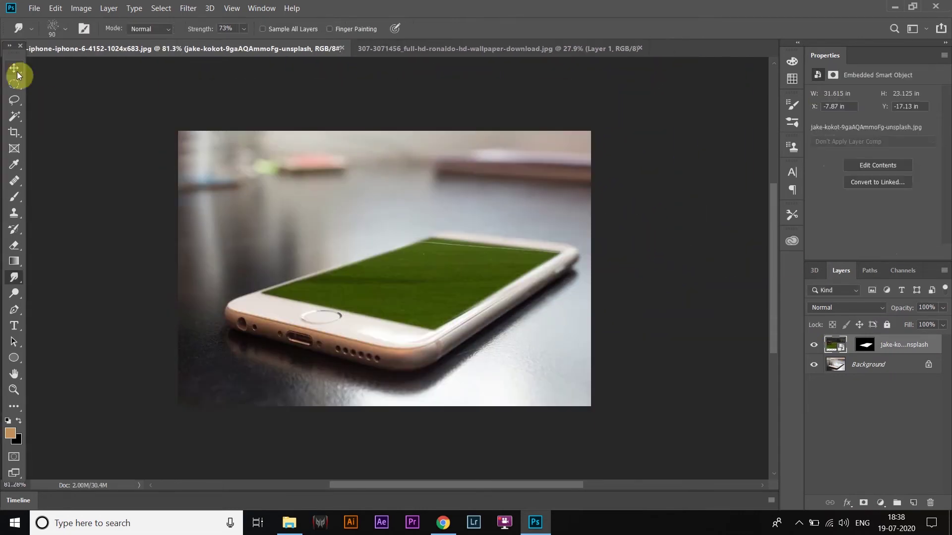
{"action": "key", "text": "ctrl+t"}
{"action": "key", "text": "ctrl+0"}
{"action": "left_click_drag", "start_coordinate": [573, 340], "coordinate": [707, 144]}
{"action": "left_click_drag", "start_coordinate": [608, 240], "coordinate": [613, 237]}
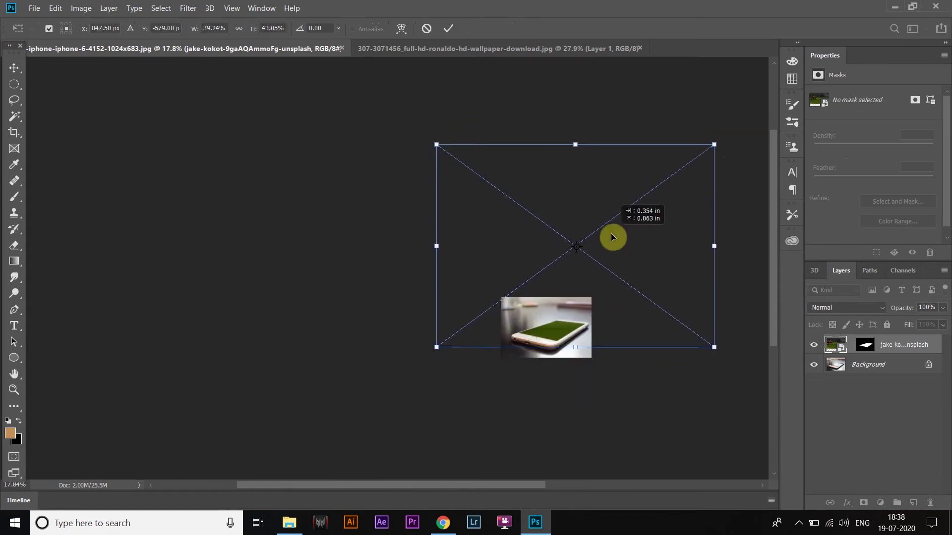
{"action": "key", "text": "Return"}
{"action": "scroll", "coordinate": [504, 276], "scroll_direction": "up", "scroll_amount": 5}
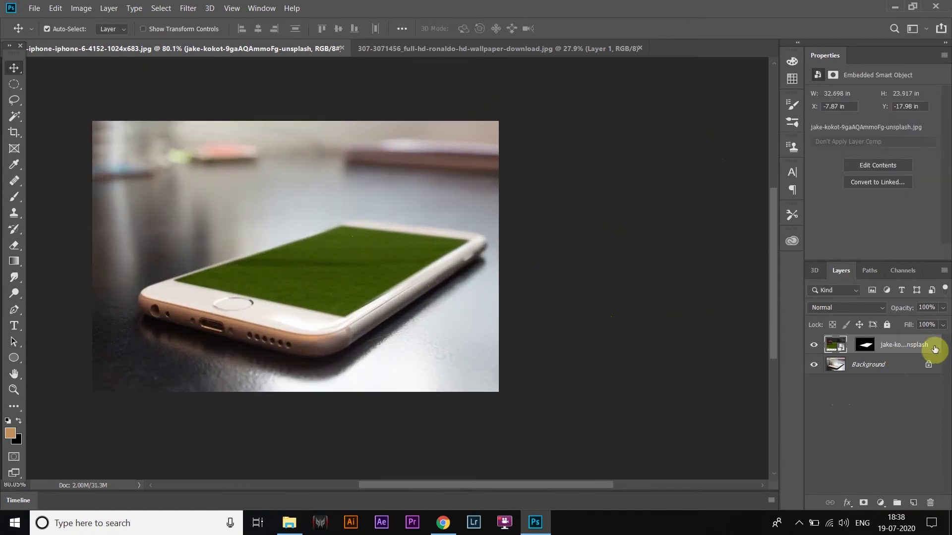
Give the grass layer an Inner Shadow with angle 33, distance 8, choke 5, size 8
{"action": "double_click", "coordinate": [937, 349]}
{"action": "left_click", "coordinate": [37, 182]}
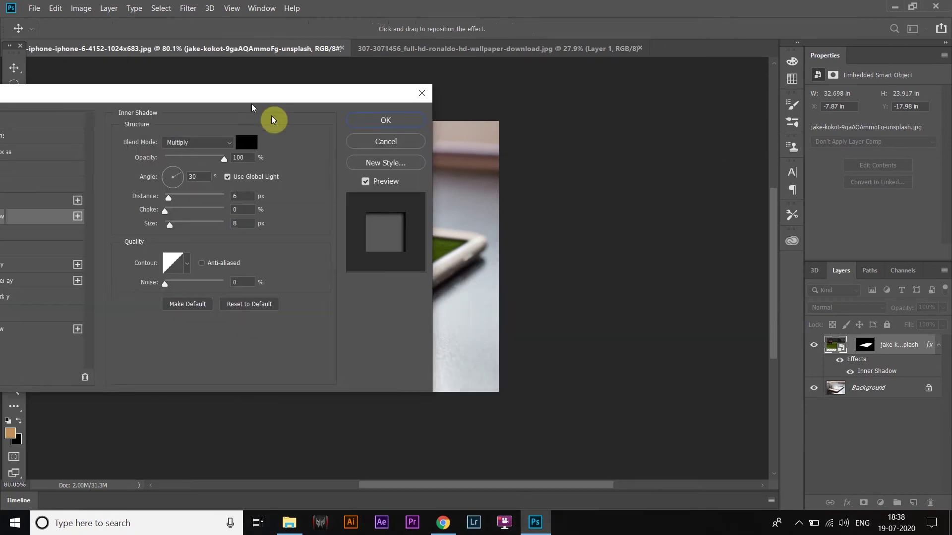
{"action": "left_click_drag", "start_coordinate": [327, 56], "coordinate": [312, 104]}
{"action": "left_click", "coordinate": [433, 154]}
{"action": "double_click", "coordinate": [929, 345]}
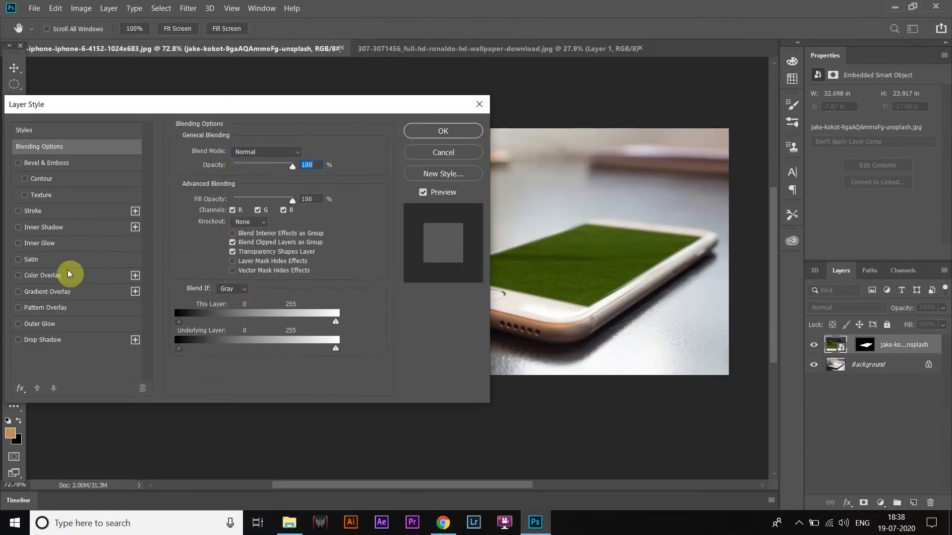
{"action": "left_click", "coordinate": [47, 228]}
{"action": "mouse_move", "coordinate": [239, 190]}
{"action": "left_mouse_down"}
{"action": "mouse_move", "coordinate": [227, 238]}
{"action": "mouse_move", "coordinate": [225, 224]}
{"action": "left_mouse_up"}
{"action": "left_click", "coordinate": [227, 236]}
{"action": "left_click", "coordinate": [443, 133]}
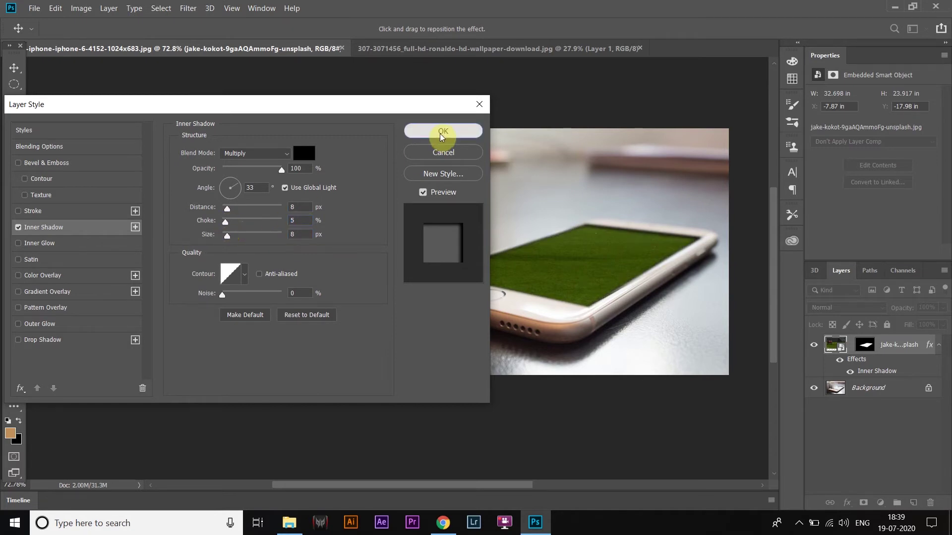
Split the inner shadow effect off onto its own layer with Create Layer
{"action": "scroll", "coordinate": [523, 243], "scroll_direction": "down", "scroll_amount": 2}
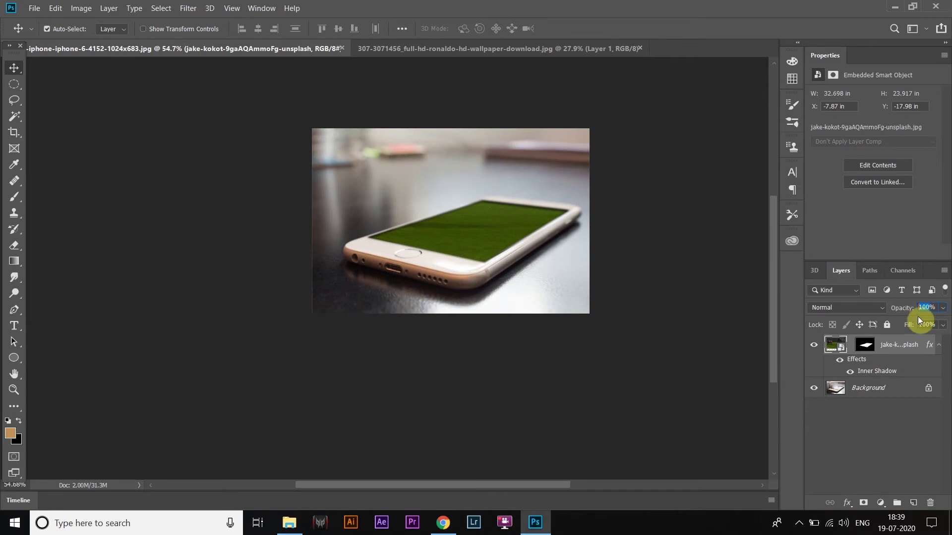
{"action": "right_click", "coordinate": [873, 371]}
{"action": "left_click", "coordinate": [888, 343]}
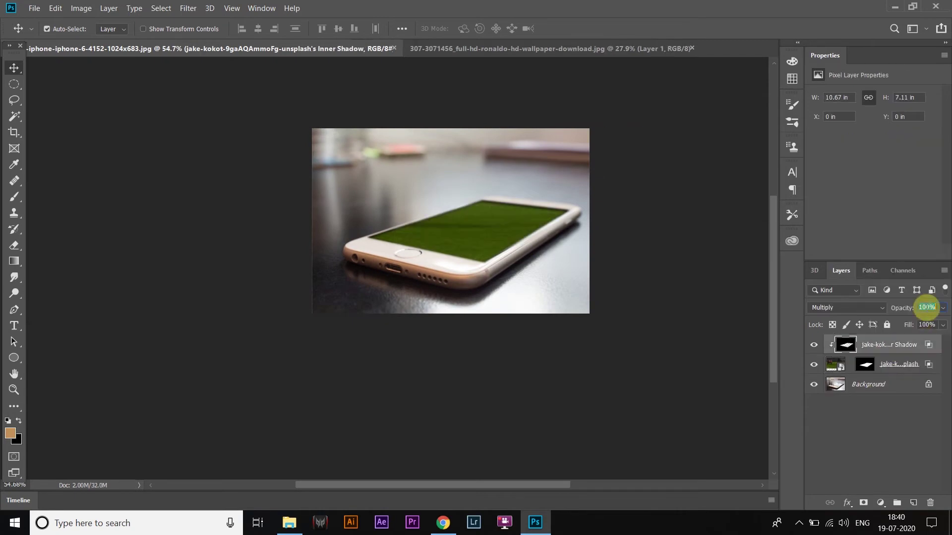
{"action": "type", "text": "70"}
{"action": "left_click", "coordinate": [872, 426]}
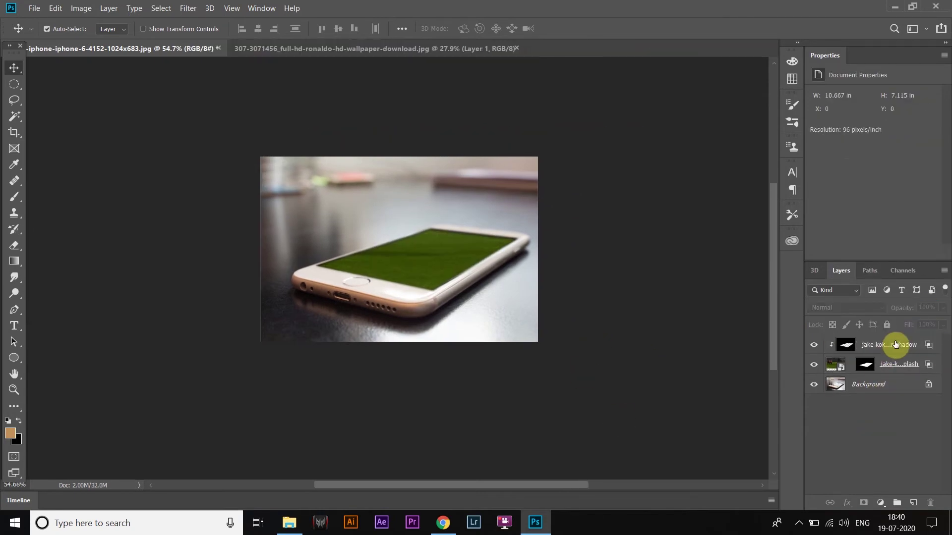
{"action": "left_click", "coordinate": [903, 271]}
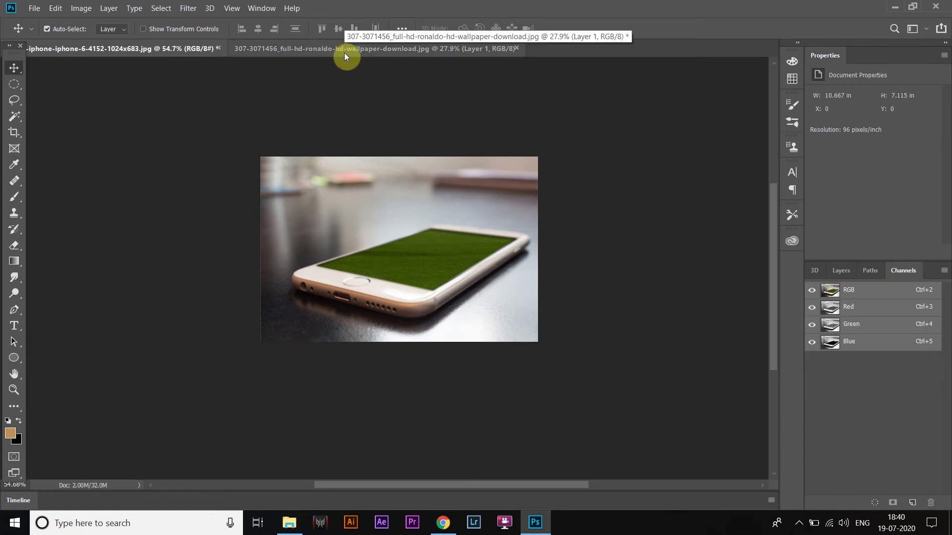
Bring the cut-out footballer into the phone image and shrink him onto the grass
{"action": "left_click", "coordinate": [345, 53]}
{"action": "left_click", "coordinate": [840, 270]}
{"action": "left_click_drag", "start_coordinate": [863, 344], "coordinate": [314, 46]}
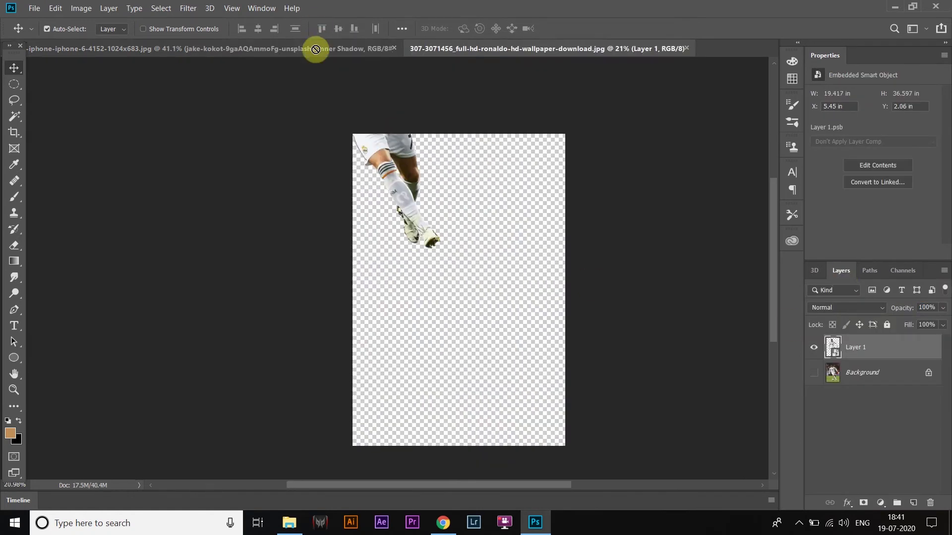
{"action": "mouse_move", "coordinate": [484, 212]}
{"action": "left_mouse_down"}
{"action": "mouse_move", "coordinate": [453, 176]}
{"action": "mouse_move", "coordinate": [406, 205]}
{"action": "mouse_move", "coordinate": [463, 132]}
{"action": "left_mouse_up"}
{"action": "scroll", "coordinate": [453, 177], "scroll_direction": "up", "scroll_amount": 3}
{"action": "scroll", "coordinate": [442, 177], "scroll_direction": "up", "scroll_amount": 3}
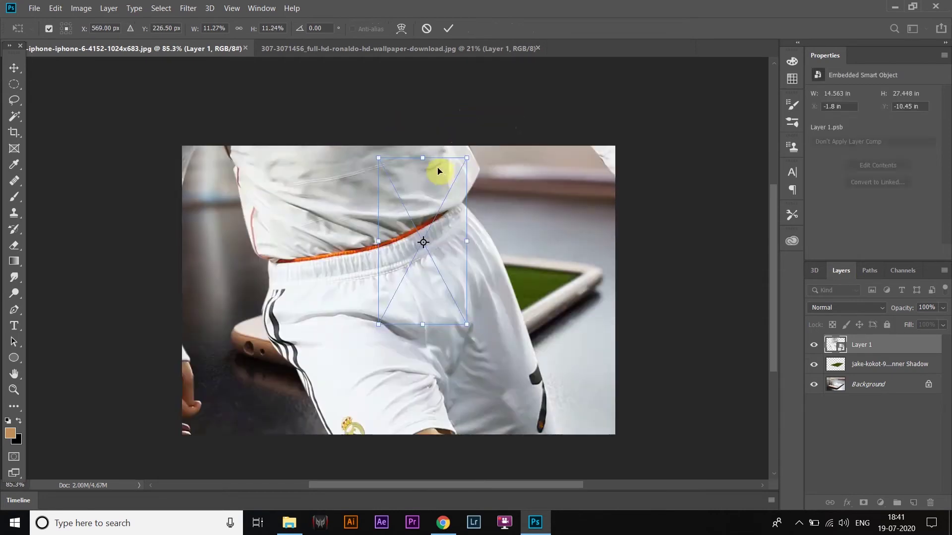
{"action": "left_click_drag", "start_coordinate": [436, 170], "coordinate": [428, 193]}
{"action": "key", "text": "Return"}
Reposition the footballer so his feet stand on the pitch
{"action": "scroll", "coordinate": [436, 198], "scroll_direction": "down", "scroll_amount": 2}
{"action": "key", "text": "ctrl+t"}
{"action": "left_click_drag", "start_coordinate": [446, 233], "coordinate": [463, 231]}
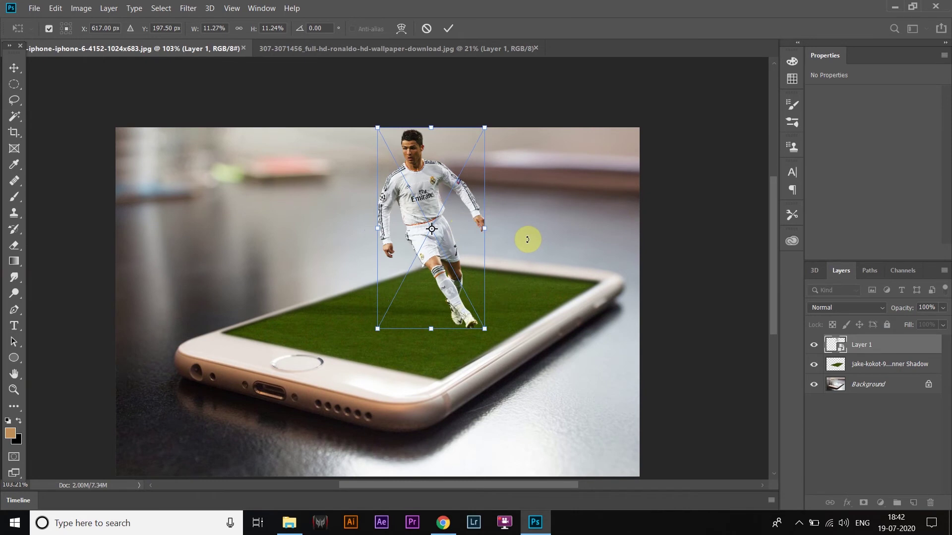
{"action": "key", "text": "Return"}
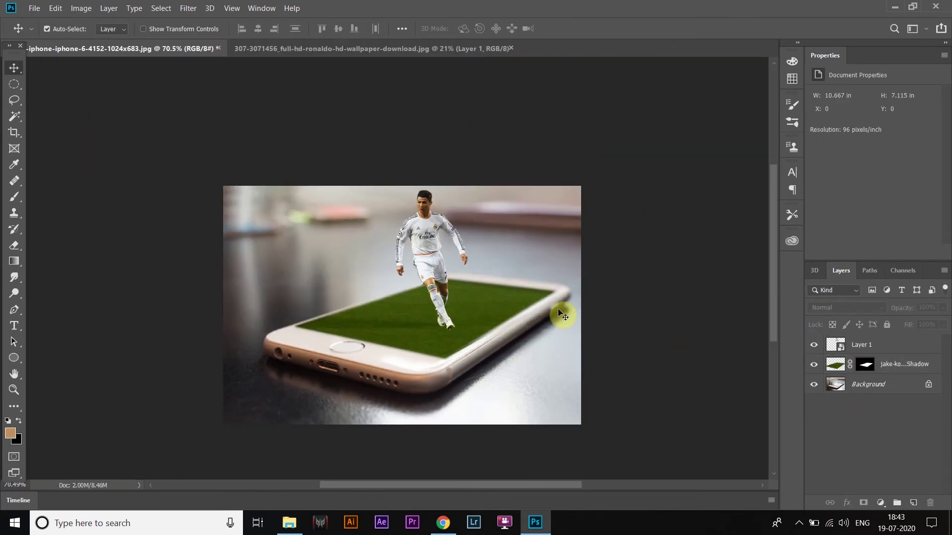
{"action": "right_click", "coordinate": [863, 346]}
{"action": "key", "text": "Escape"}
{"action": "scroll", "coordinate": [396, 191], "scroll_direction": "up", "scroll_amount": 3}
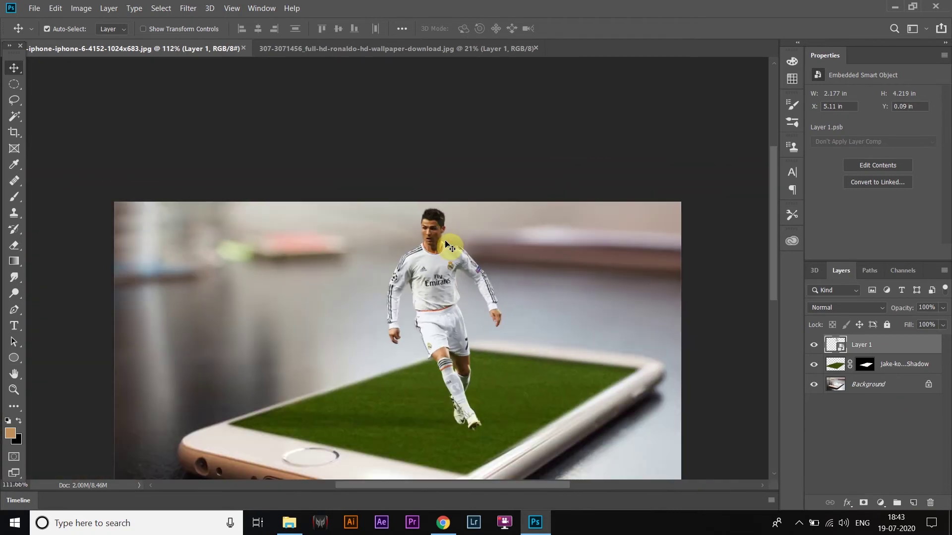
{"action": "scroll", "coordinate": [446, 243], "scroll_direction": "up", "scroll_amount": 1}
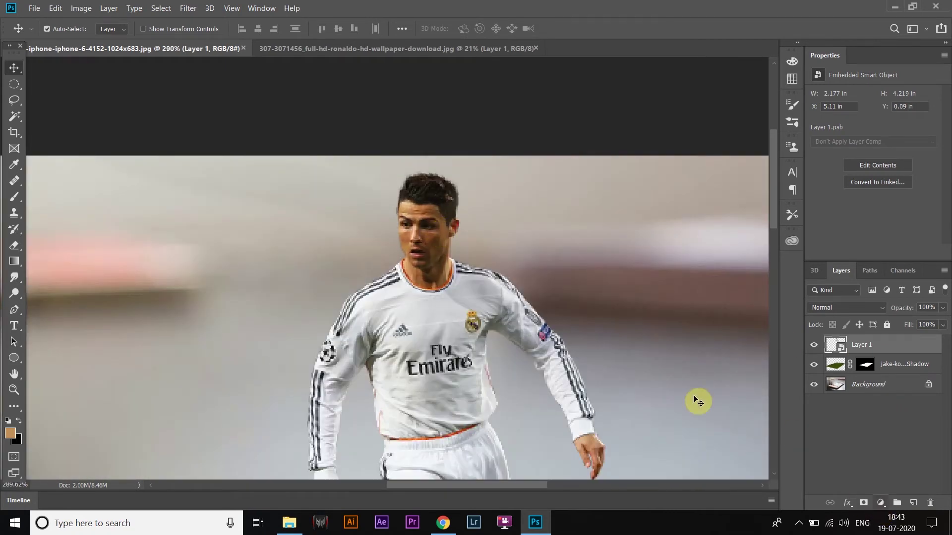
{"action": "scroll", "coordinate": [436, 198], "scroll_direction": "down", "scroll_amount": 5}
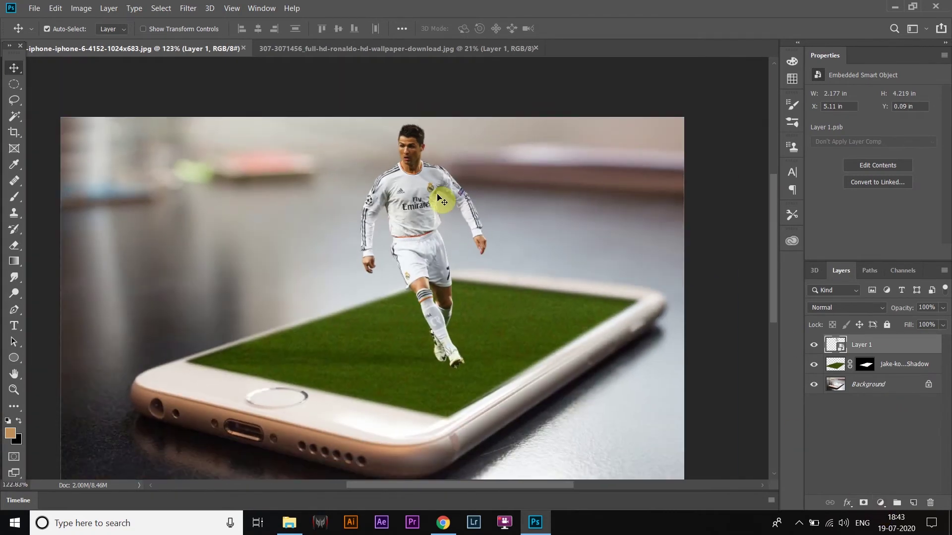
Bring the phone composite into the wallpaper document and merge the grass with its shadow
{"action": "left_click", "coordinate": [347, 48]}
{"action": "left_click_drag", "start_coordinate": [204, 64], "coordinate": [156, 48]}
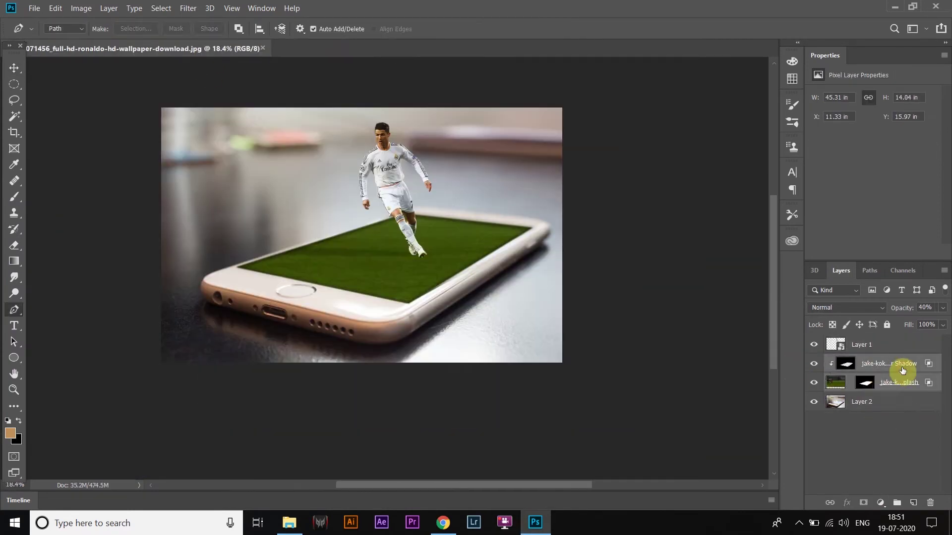
{"action": "key", "text": "ctrl+e"}
{"action": "left_click", "coordinate": [853, 344]}
Enlarge the footballer, rasterize his layer, and stamp all visible layers onto a new layer
{"action": "key", "text": "ctrl+t"}
{"action": "left_click_drag", "start_coordinate": [358, 118], "coordinate": [343, 104]}
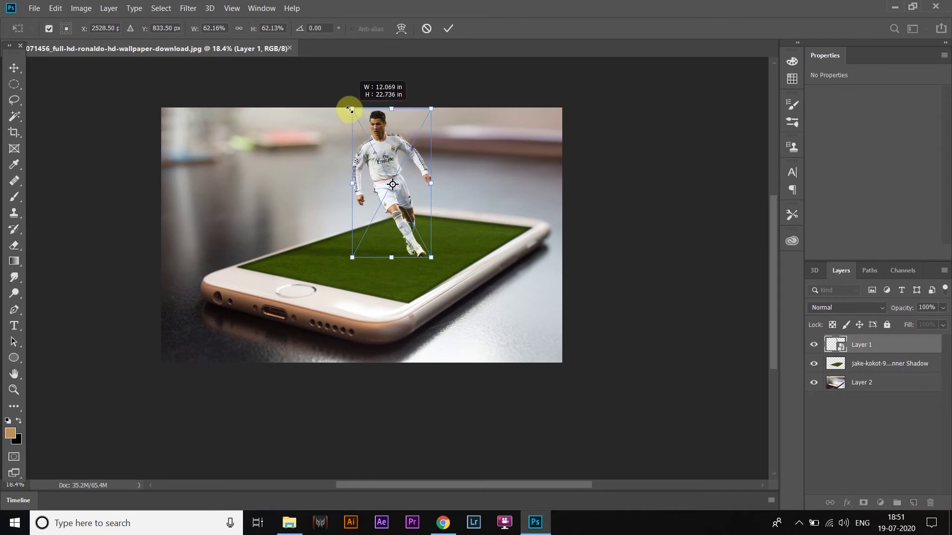
{"action": "key", "text": "Return"}
{"action": "scroll", "coordinate": [420, 218], "scroll_direction": "up", "scroll_amount": 3}
{"action": "scroll", "coordinate": [420, 218], "scroll_direction": "down", "scroll_amount": 1}
{"action": "right_click", "coordinate": [862, 344]}
{"action": "left_click", "coordinate": [739, 208]}
{"action": "key", "text": "ctrl+alt+shift+e"}
Switch to the Mixer Brush and blend the neck shadow below the jaw on Layer 3
{"action": "scroll", "coordinate": [397, 100], "scroll_direction": "up", "scroll_amount": 3}
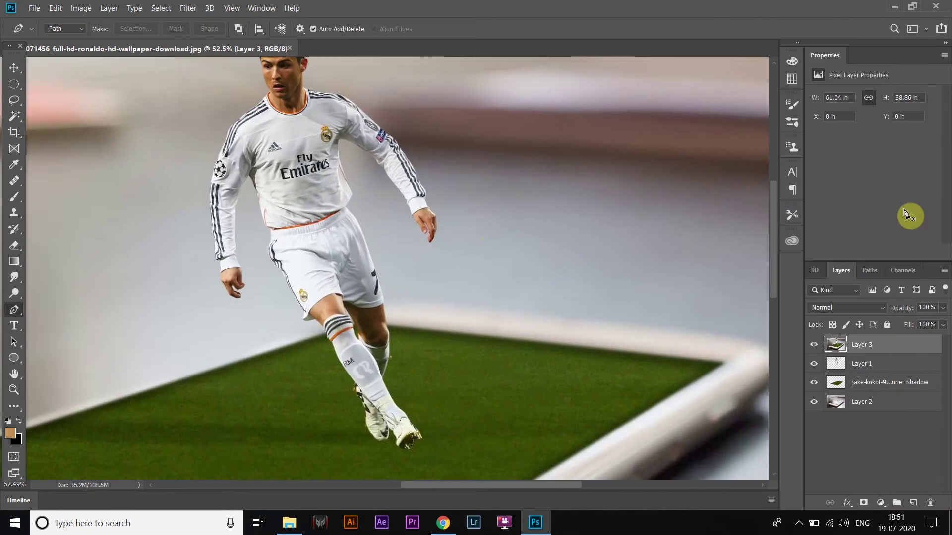
{"action": "key", "text": "b"}
{"action": "scroll", "coordinate": [285, 152], "scroll_direction": "up", "scroll_amount": 5}
{"action": "key", "text": "shift+b"}
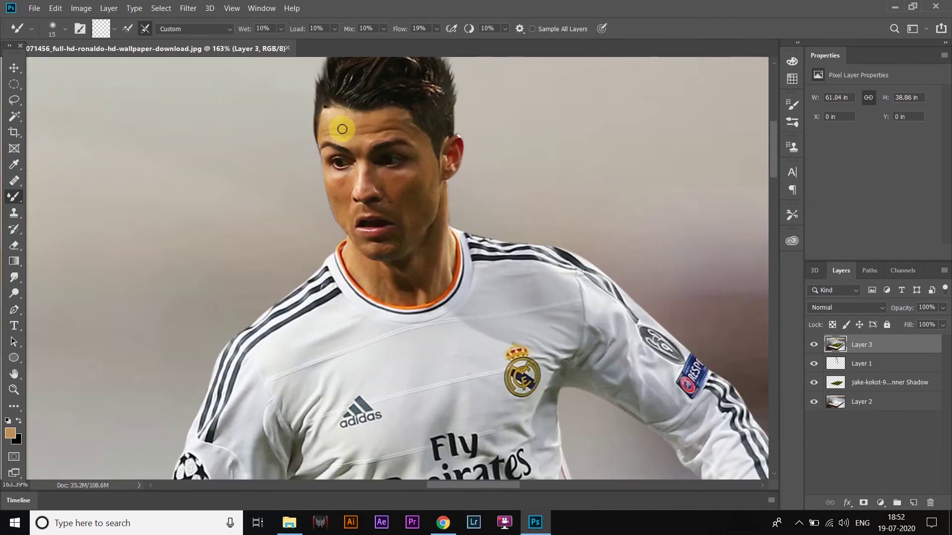
{"action": "key", "text": "bracketright"}
{"action": "scroll", "coordinate": [392, 139], "scroll_direction": "up", "scroll_amount": 1}
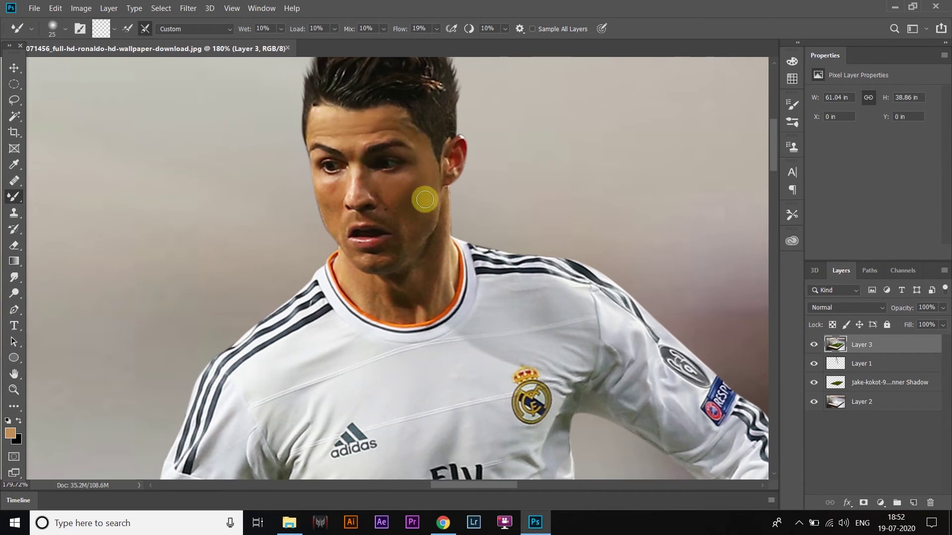
{"action": "key", "text": "bracketleft"}
{"action": "mouse_move", "coordinate": [432, 217]}
{"action": "left_mouse_down"}
{"action": "mouse_move", "coordinate": [416, 246]}
{"action": "mouse_move", "coordinate": [431, 249]}
{"action": "mouse_move", "coordinate": [436, 293]}
{"action": "mouse_move", "coordinate": [418, 306]}
{"action": "left_mouse_up"}
Resize the mixer brush and blend the skin tones across the forehead and face
{"action": "key", "text": "bracketright"}
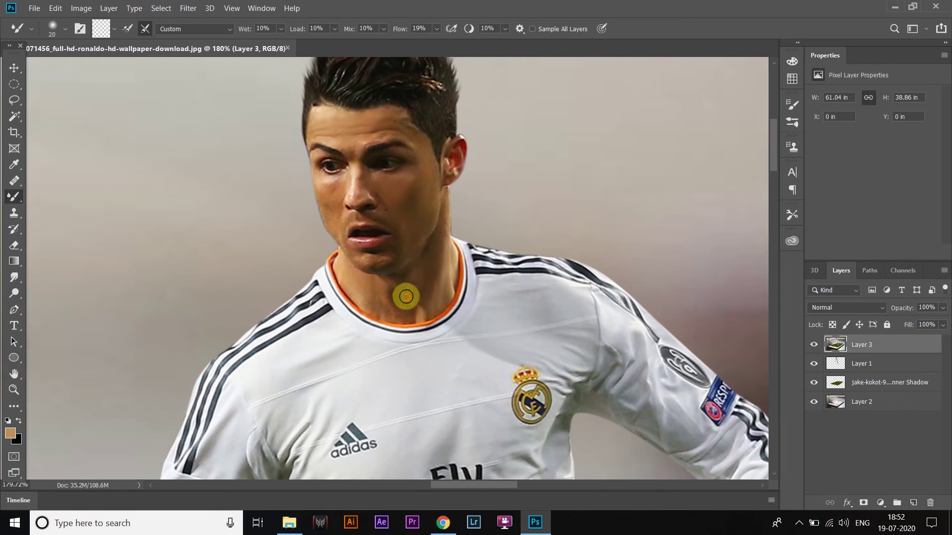
{"action": "key", "text": "bracketright"}
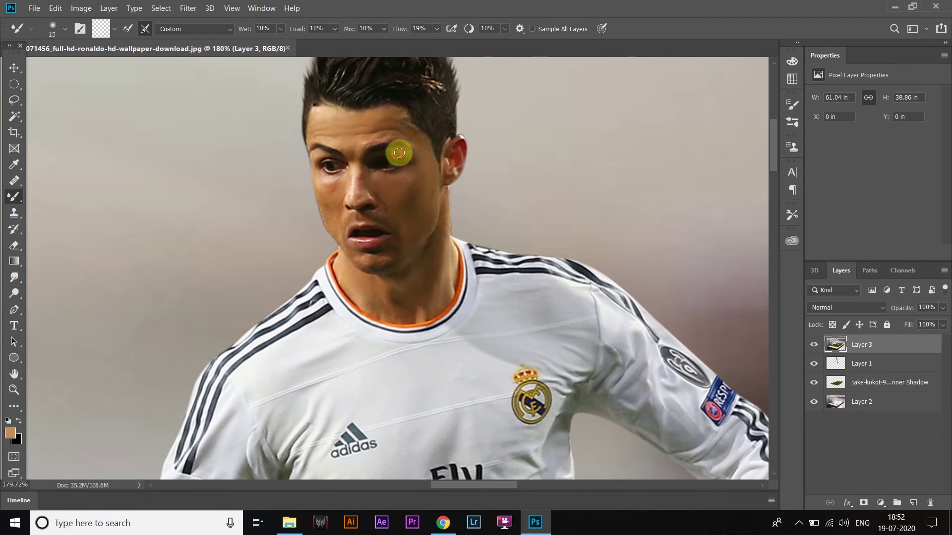
{"action": "key", "text": "bracketleft"}
{"action": "scroll", "coordinate": [315, 171], "scroll_direction": "up", "scroll_amount": 2}
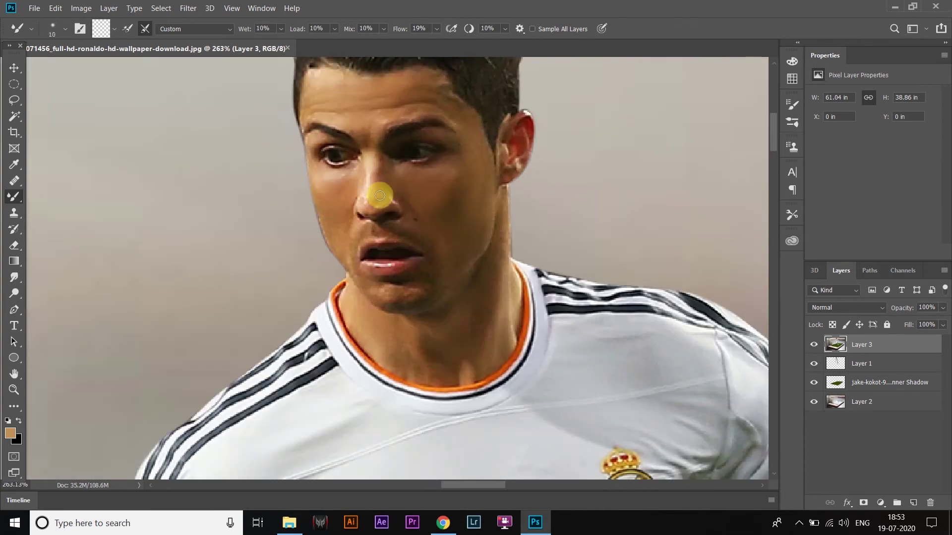
{"action": "key", "text": "bracketright"}
{"action": "key", "text": "bracketright"}
{"action": "scroll", "coordinate": [421, 258], "scroll_direction": "down", "scroll_amount": 2}
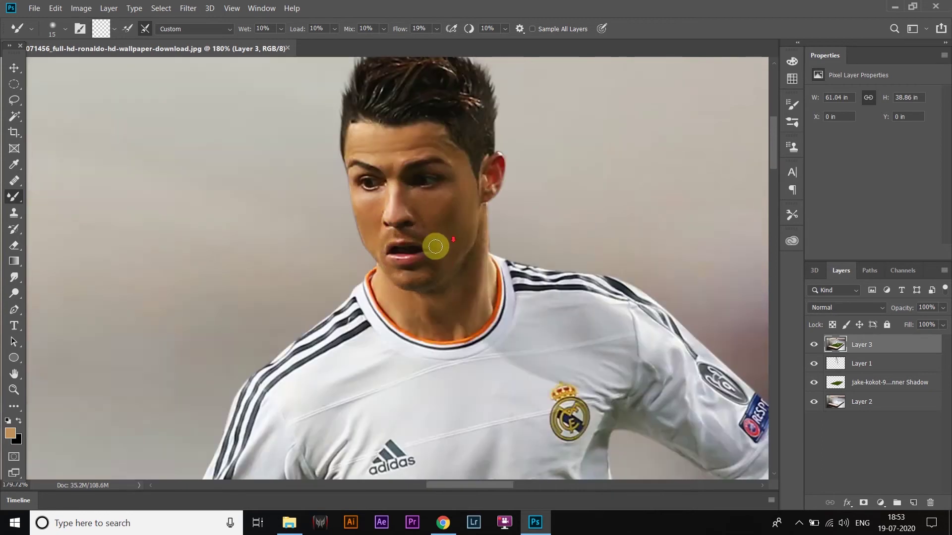
{"action": "scroll", "coordinate": [377, 194], "scroll_direction": "up", "scroll_amount": 1}
{"action": "key", "text": "bracketright"}
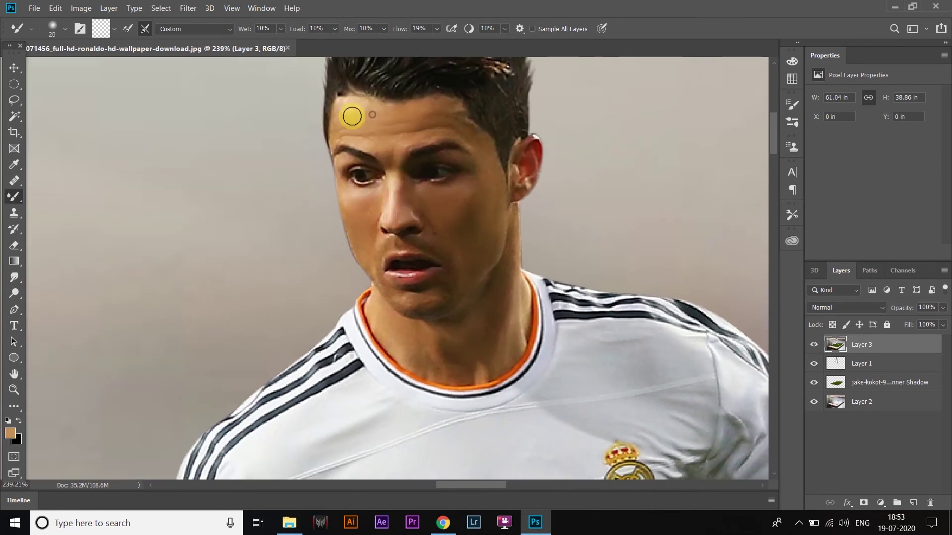
{"action": "scroll", "coordinate": [462, 114], "scroll_direction": "down", "scroll_amount": 3}
{"action": "scroll", "coordinate": [403, 272], "scroll_direction": "down", "scroll_amount": 2}
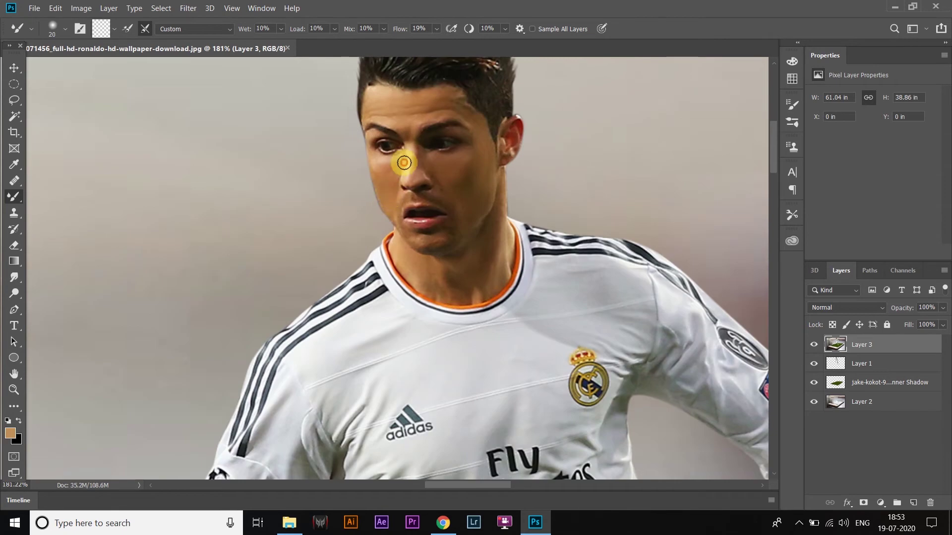
{"action": "scroll", "coordinate": [403, 156], "scroll_direction": "down", "scroll_amount": 1}
{"action": "scroll", "coordinate": [412, 322], "scroll_direction": "up", "scroll_amount": 3}
{"action": "scroll", "coordinate": [402, 212], "scroll_direction": "up", "scroll_amount": 2}
Blend the thigh skin with a larger brush, then hide Layer 3 behind a black mask
{"action": "key", "text": "bracketright"}
{"action": "key", "text": "bracketright"}
{"action": "key", "text": "bracketright"}
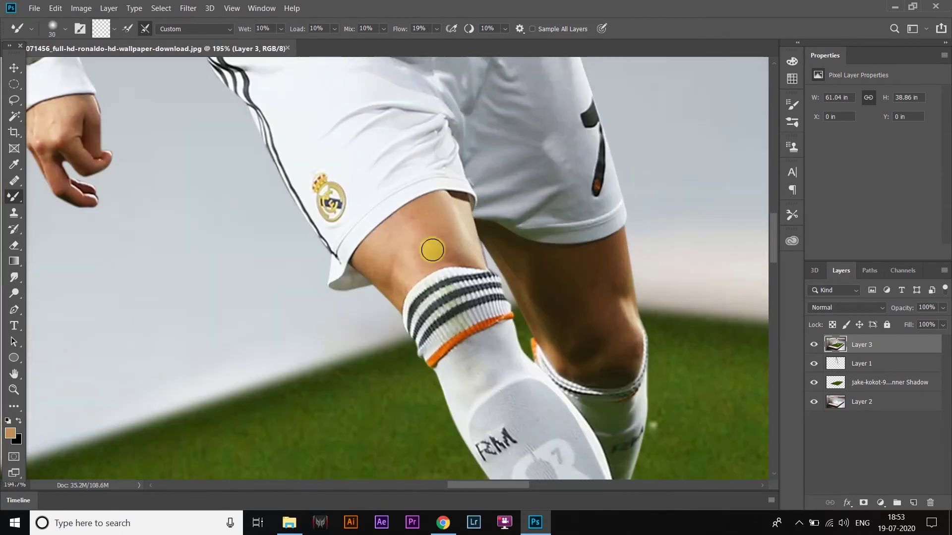
{"action": "scroll", "coordinate": [460, 255], "scroll_direction": "down", "scroll_amount": 2}
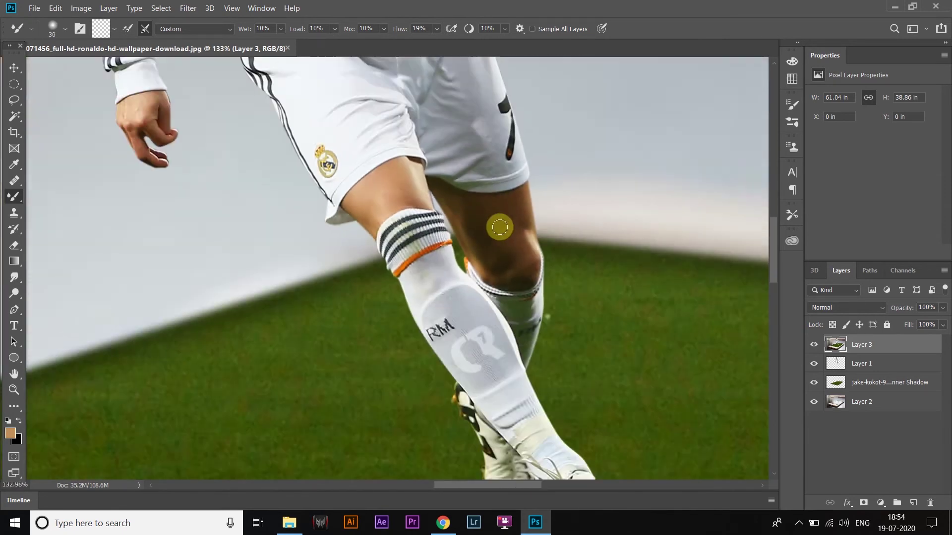
{"action": "scroll", "coordinate": [491, 228], "scroll_direction": "down", "scroll_amount": 2}
{"action": "scroll", "coordinate": [379, 174], "scroll_direction": "up", "scroll_amount": 3}
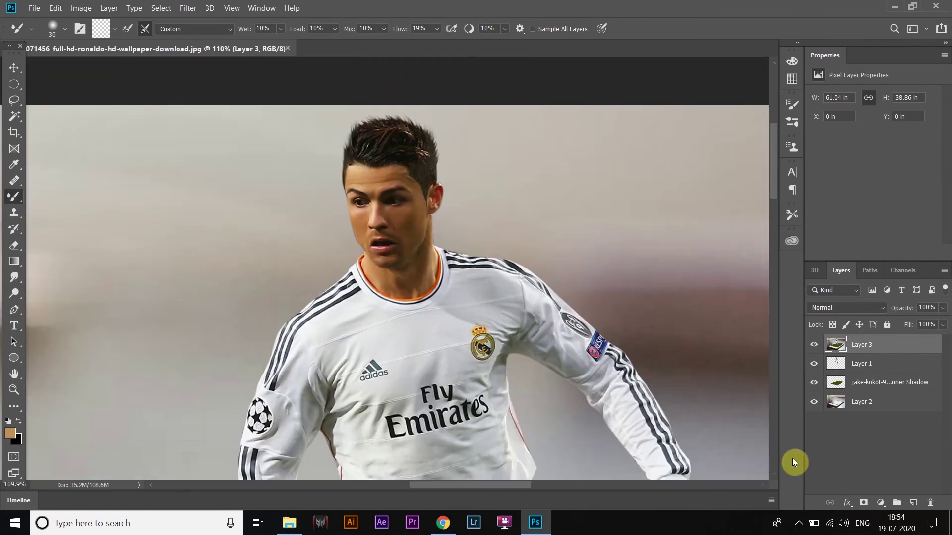
{"action": "left_click", "coordinate": [863, 502], "text": "alt"}
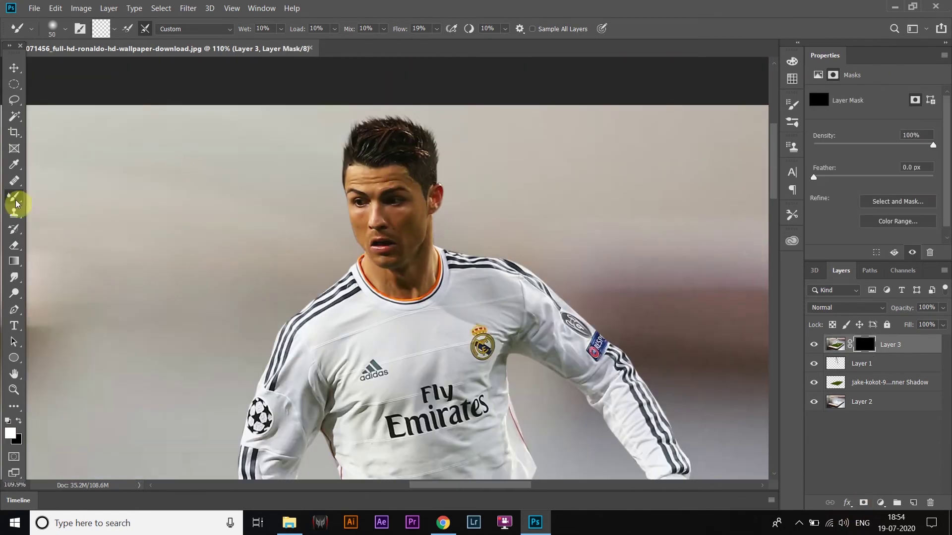
Paint on Layer 3's mask with a soft brush to reveal the blended face and neck skin
{"action": "right_click", "coordinate": [14, 197]}
{"action": "left_click", "coordinate": [55, 195]}
{"action": "scroll", "coordinate": [372, 186], "scroll_direction": "up", "scroll_amount": 1}
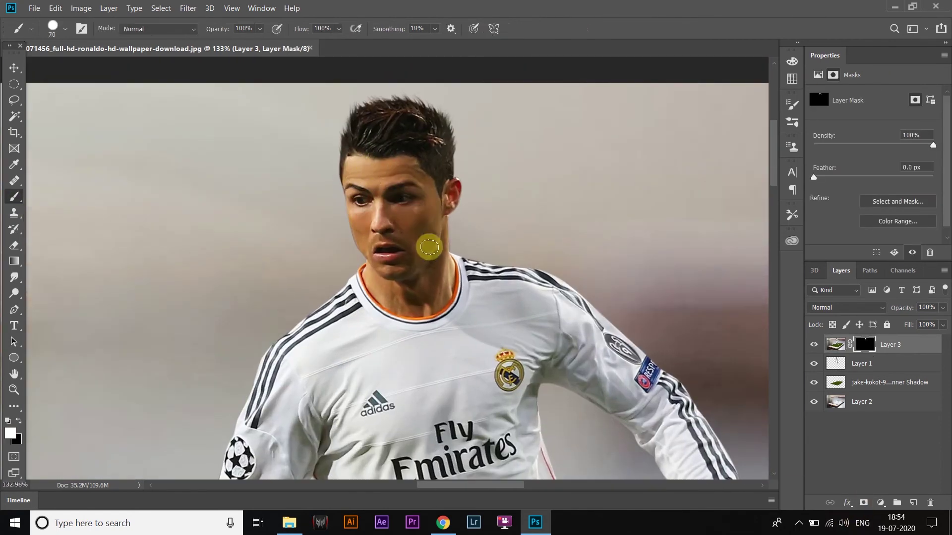
{"action": "right_click", "coordinate": [414, 282]}
{"action": "left_click_drag", "start_coordinate": [484, 334], "coordinate": [449, 334]}
{"action": "key", "text": "Return"}
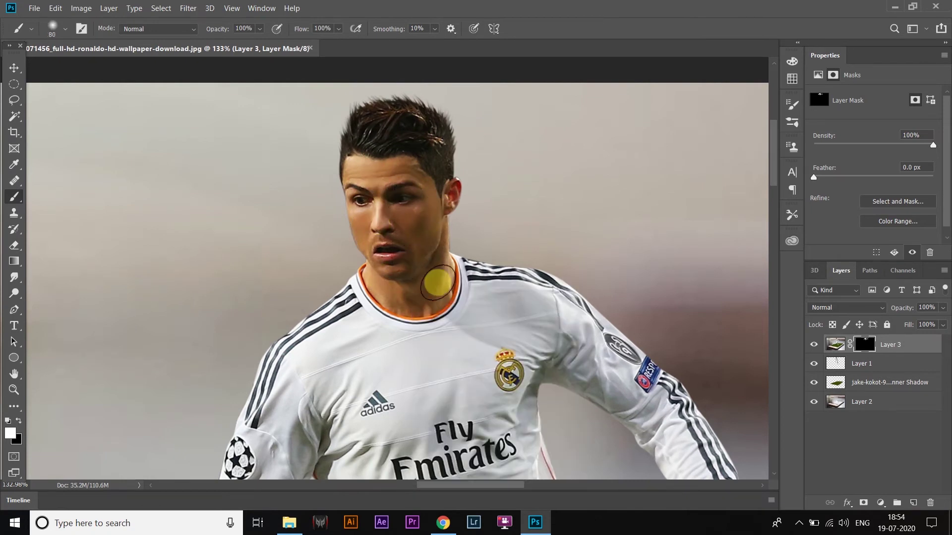
{"action": "right_click", "coordinate": [402, 198]}
{"action": "left_click", "coordinate": [464, 258]}
{"action": "key", "text": "Return"}
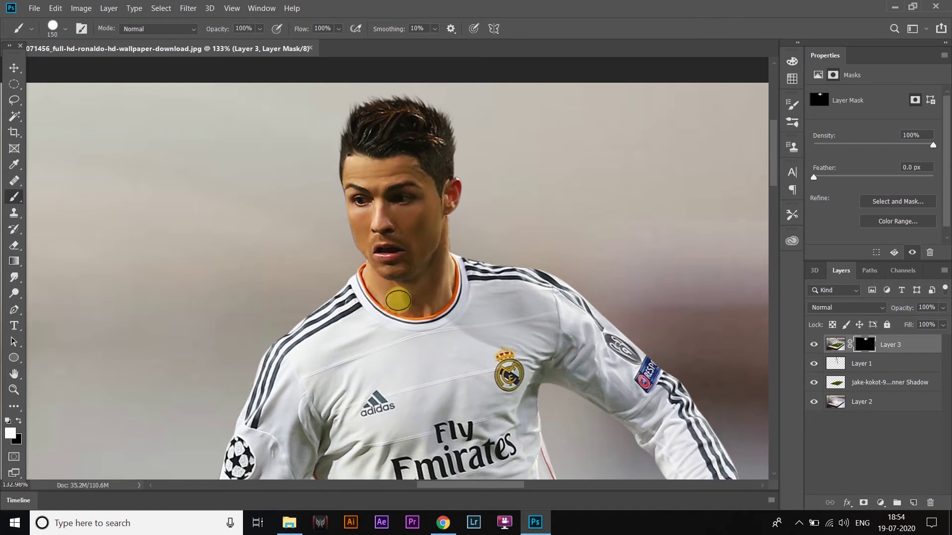
{"action": "scroll", "coordinate": [406, 281], "scroll_direction": "down", "scroll_amount": 5}
Stamp all visible layers into Layer 4 and apply Portraiture skin smoothing
{"action": "key", "text": "ctrl+shift+alt+e"}
{"action": "key", "text": "alt+t"}
{"action": "left_click", "coordinate": [353, 266]}
{"action": "left_click", "coordinate": [877, 47]}
Give Layer 4 an inverted black mask and paint the smoothing back onto the skin and knee
{"action": "left_click", "coordinate": [865, 503]}
{"action": "key", "text": "ctrl+i"}
{"action": "scroll", "coordinate": [389, 187], "scroll_direction": "up", "scroll_amount": 3}
{"action": "scroll", "coordinate": [386, 186], "scroll_direction": "up", "scroll_amount": 2}
{"action": "key", "text": "bracketleft"}
{"action": "key", "text": "bracketleft"}
{"action": "scroll", "coordinate": [446, 258], "scroll_direction": "down", "scroll_amount": 3}
{"action": "scroll", "coordinate": [436, 261], "scroll_direction": "up", "scroll_amount": 2}
{"action": "left_click", "coordinate": [497, 315]}
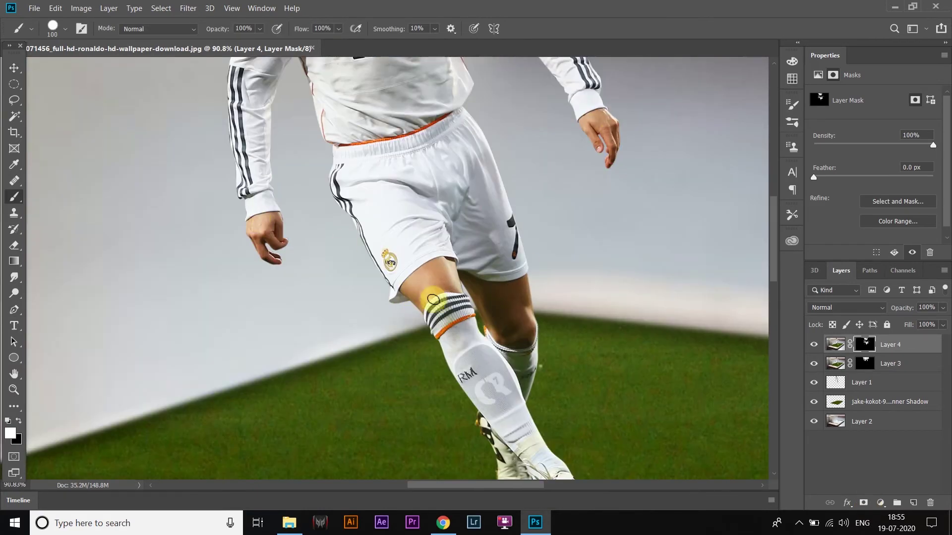
{"action": "scroll", "coordinate": [484, 297], "scroll_direction": "down", "scroll_amount": 3}
{"action": "scroll", "coordinate": [391, 195], "scroll_direction": "up", "scroll_amount": 2}
Lower Layer 4's opacity to 40%, then select Layer 1 with the Eraser for edge cleanup
{"action": "left_click", "coordinate": [943, 308]}
{"action": "left_click_drag", "start_coordinate": [936, 320], "coordinate": [908, 320]}
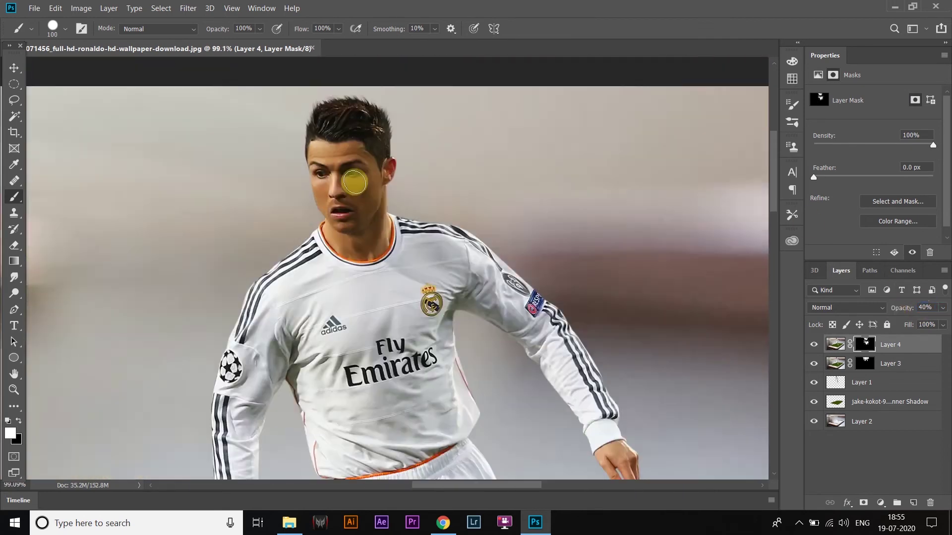
{"action": "left_click", "coordinate": [843, 382]}
{"action": "key", "text": "e"}
{"action": "scroll", "coordinate": [570, 268], "scroll_direction": "up", "scroll_amount": 1}
{"action": "scroll", "coordinate": [230, 334], "scroll_direction": "up", "scroll_amount": 2}
{"action": "scroll", "coordinate": [277, 239], "scroll_direction": "up", "scroll_amount": 2}
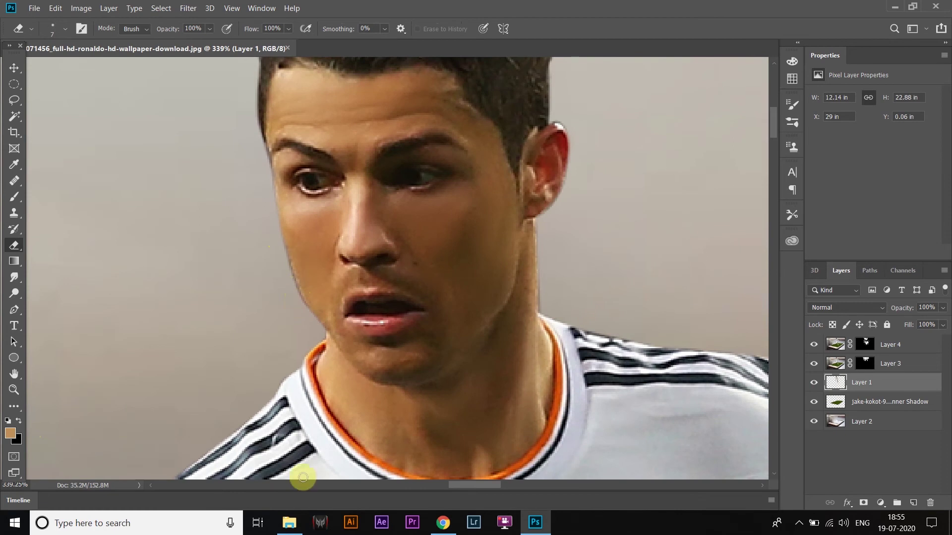
Reset and swap the colours, then merge Layers 4 and 3 into Layer 4
{"action": "key", "text": "d"}
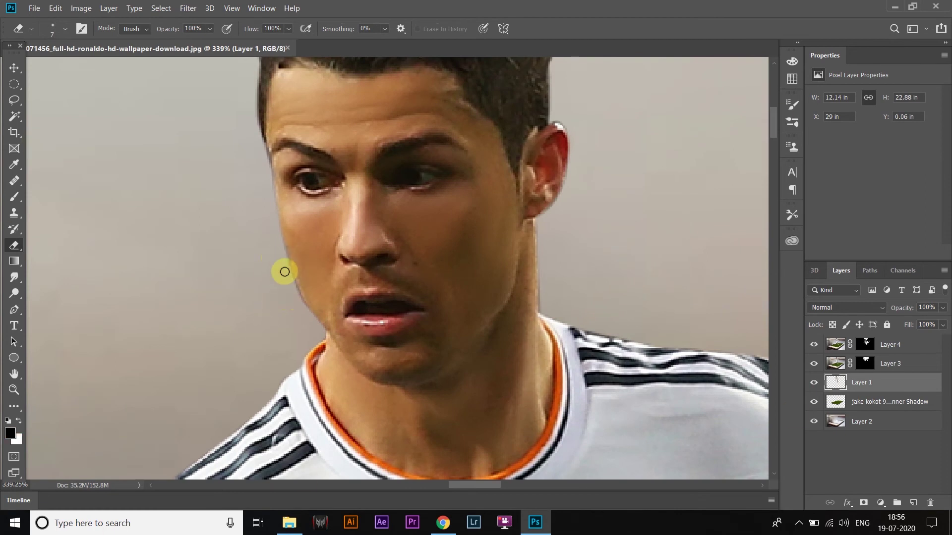
{"action": "key", "text": "x"}
{"action": "scroll", "coordinate": [299, 302], "scroll_direction": "down", "scroll_amount": 2}
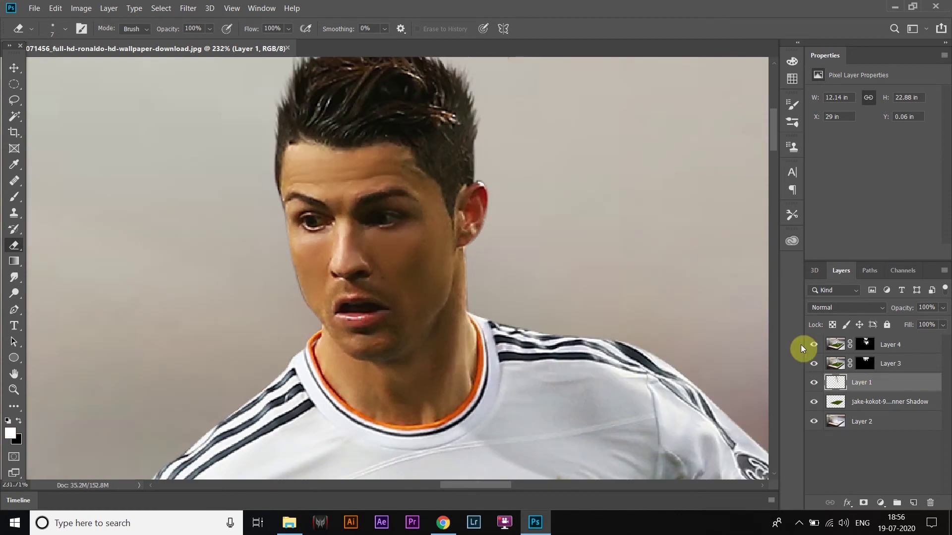
{"action": "left_click", "coordinate": [816, 346]}
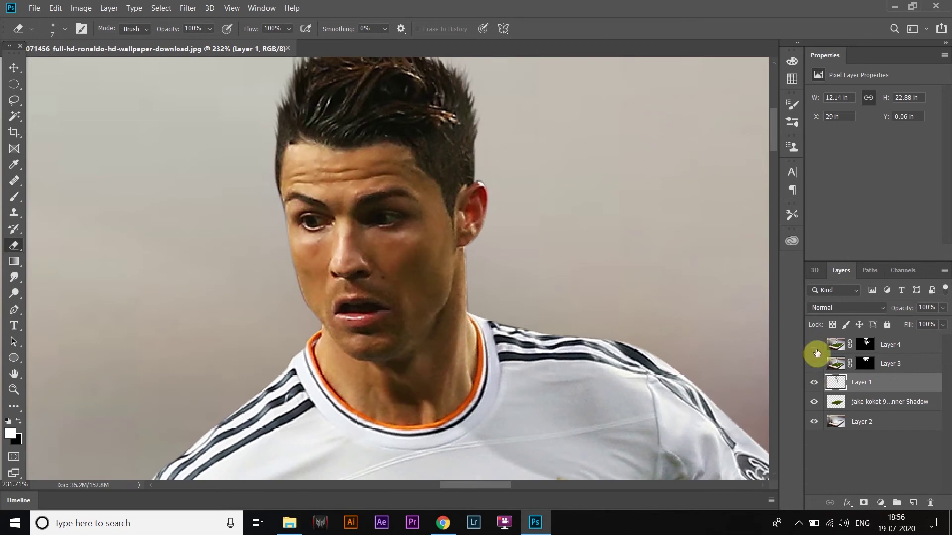
{"action": "left_click", "coordinate": [890, 345], "text": "shift"}
{"action": "key", "text": "ctrl+e"}
Create composite Layer 5 and load the footballer as a selection from the layer thumbnail
{"action": "scroll", "coordinate": [303, 255], "scroll_direction": "up", "scroll_amount": 3}
{"action": "right_click", "coordinate": [318, 300]}
{"action": "key", "text": "Escape"}
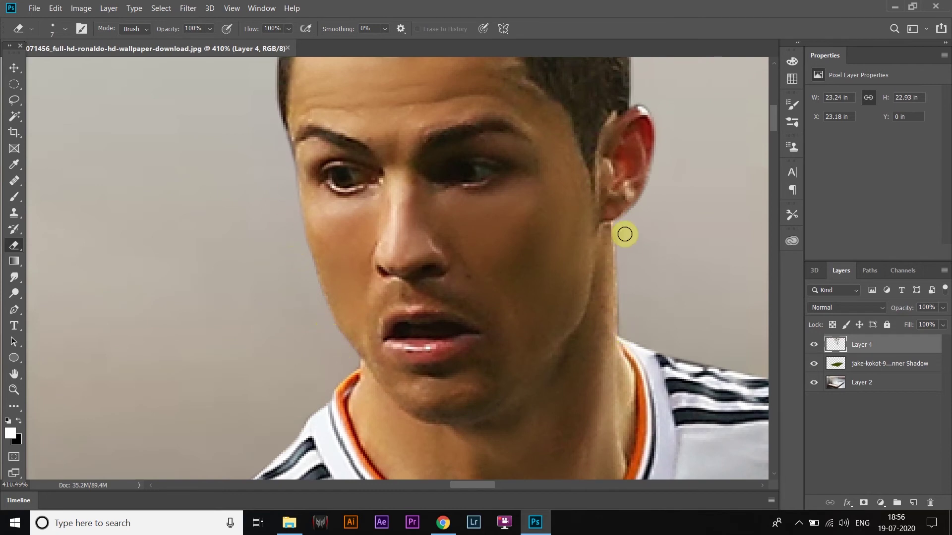
{"action": "scroll", "coordinate": [609, 297], "scroll_direction": "down", "scroll_amount": 5}
{"action": "scroll", "coordinate": [496, 243], "scroll_direction": "down", "scroll_amount": 5}
{"action": "scroll", "coordinate": [426, 174], "scroll_direction": "down", "scroll_amount": 5}
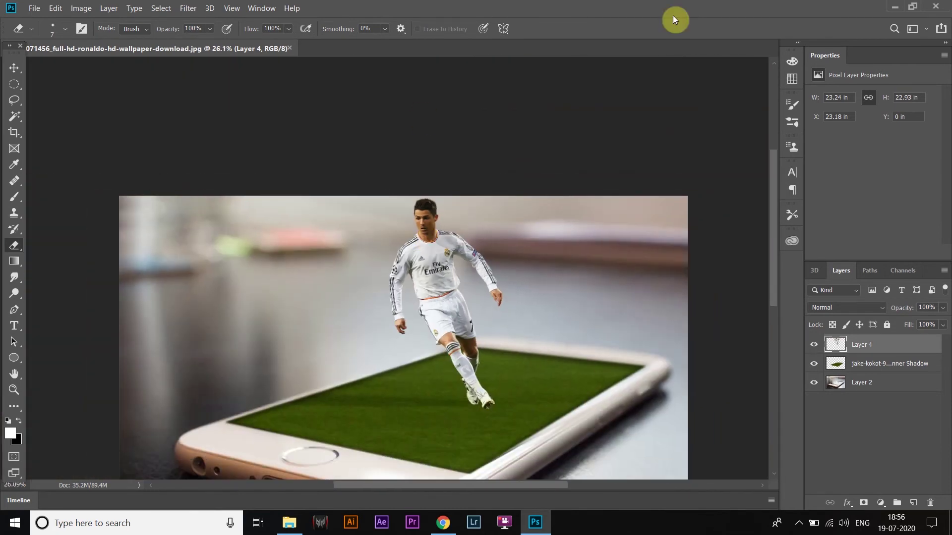
{"action": "left_click", "coordinate": [881, 503]}
{"action": "left_click", "coordinate": [835, 345], "text": "ctrl"}
{"action": "key", "text": "ctrl+d"}
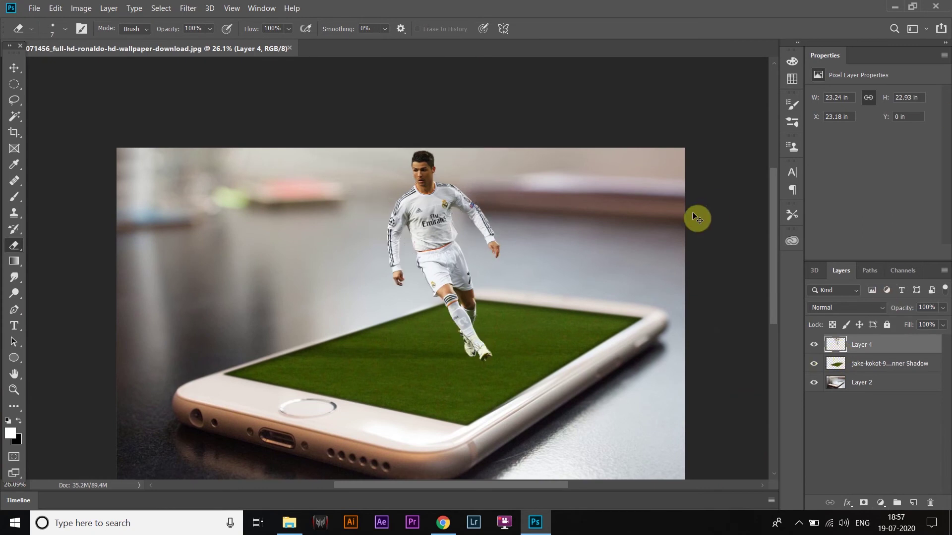
{"action": "key", "text": "ctrl+z"}
{"action": "key", "text": "ctrl+z"}
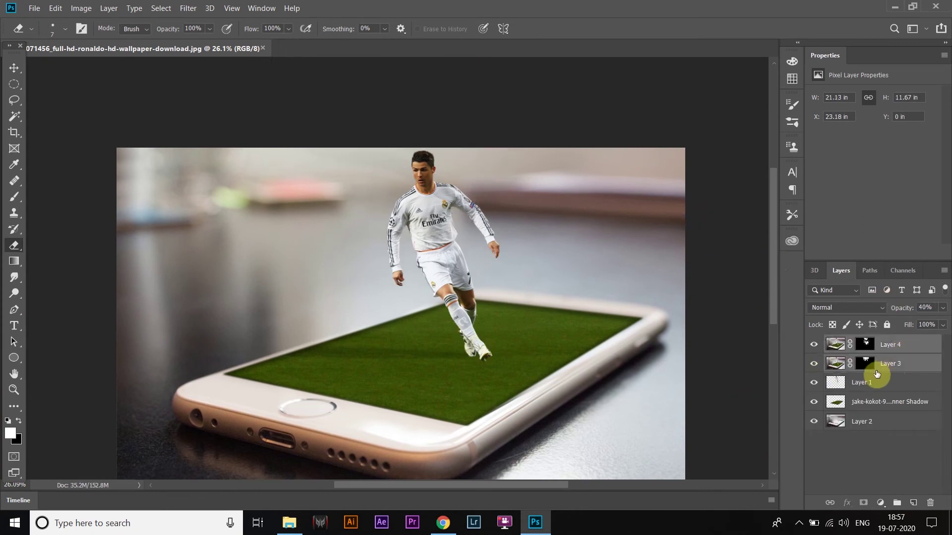
{"action": "key", "text": "ctrl+z"}
{"action": "key", "text": "ctrl+z"}
{"action": "key", "text": "ctrl+z"}
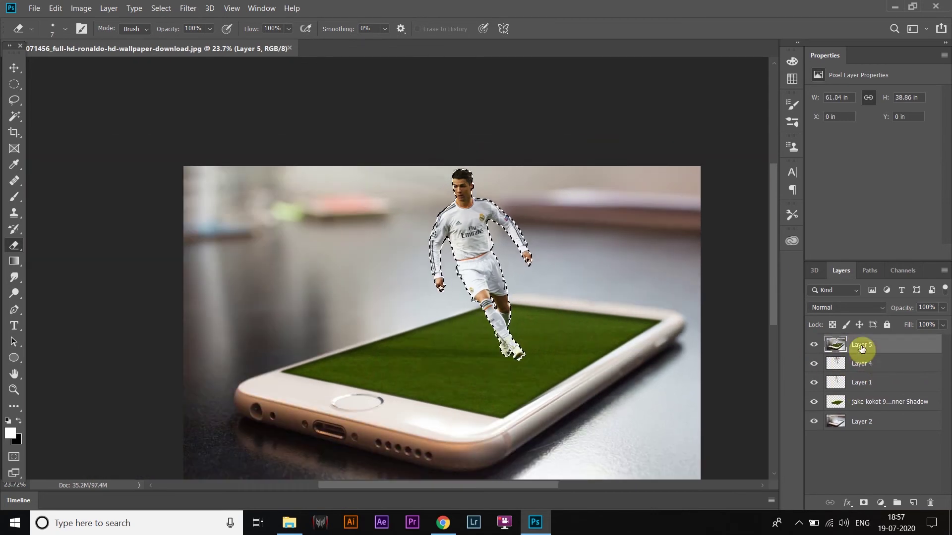
{"action": "left_click", "coordinate": [188, 8]}
Grade Layer 5 in the Camera Raw Filter: exposure +0.85, shadows +37, clarity +63, contrast -34
{"action": "left_click", "coordinate": [225, 83]}
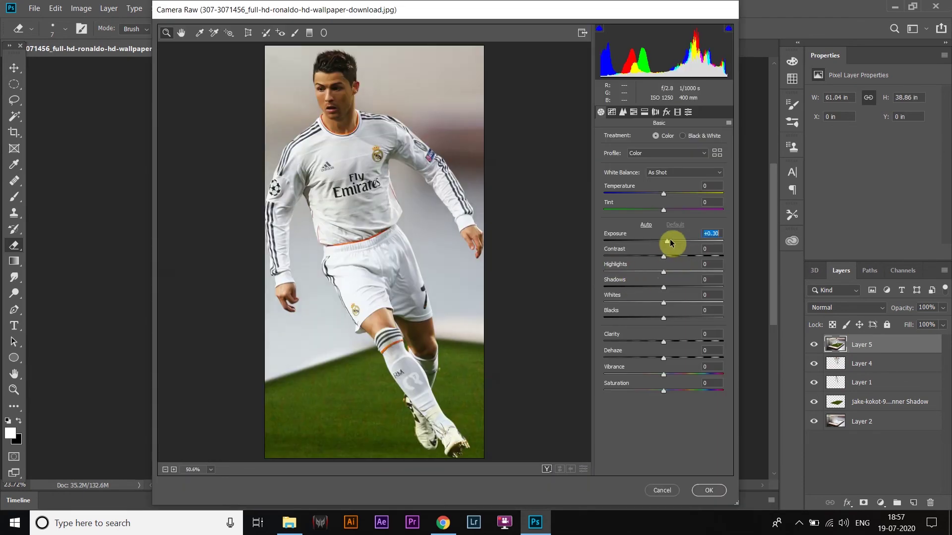
{"action": "mouse_move", "coordinate": [670, 241]}
{"action": "left_mouse_down"}
{"action": "mouse_move", "coordinate": [653, 271]}
{"action": "mouse_move", "coordinate": [654, 257]}
{"action": "left_mouse_up"}
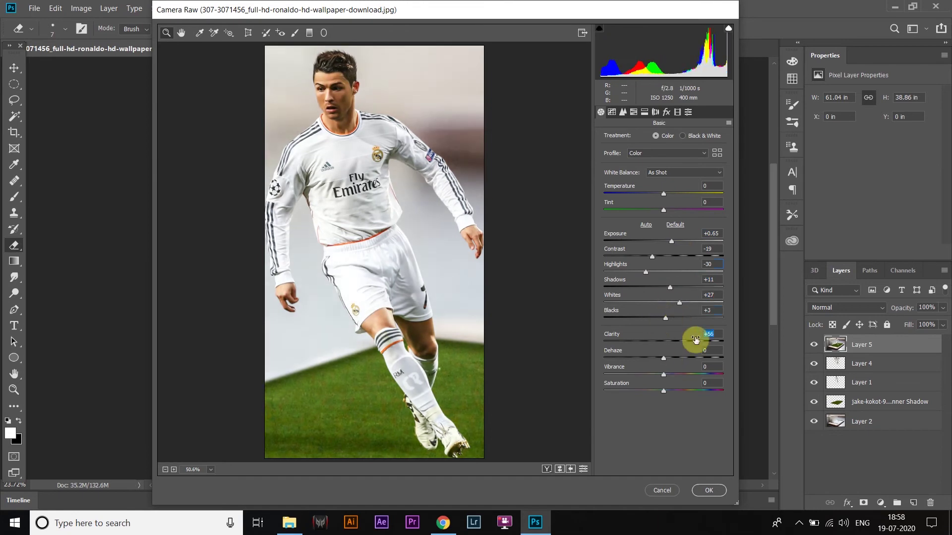
{"action": "left_click", "coordinate": [622, 112]}
{"action": "key", "text": "ctrl+alt+1"}
{"action": "left_click_drag", "start_coordinate": [673, 242], "coordinate": [644, 256]}
{"action": "left_click_drag", "start_coordinate": [670, 288], "coordinate": [685, 290]}
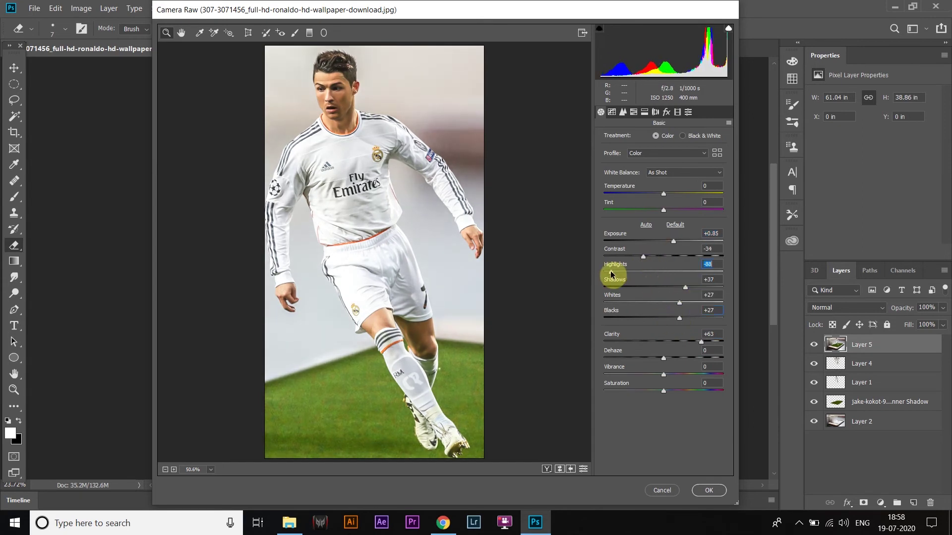
{"action": "left_click", "coordinate": [707, 490]}
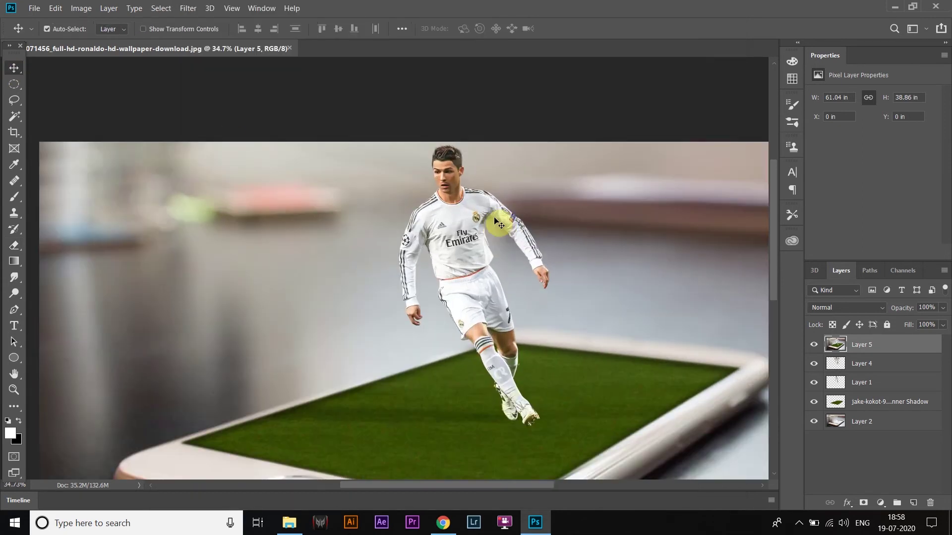
{"action": "scroll", "coordinate": [452, 185], "scroll_direction": "up", "scroll_amount": 3}
{"action": "scroll", "coordinate": [456, 185], "scroll_direction": "down", "scroll_amount": 1}
{"action": "scroll", "coordinate": [456, 185], "scroll_direction": "down", "scroll_amount": 2}
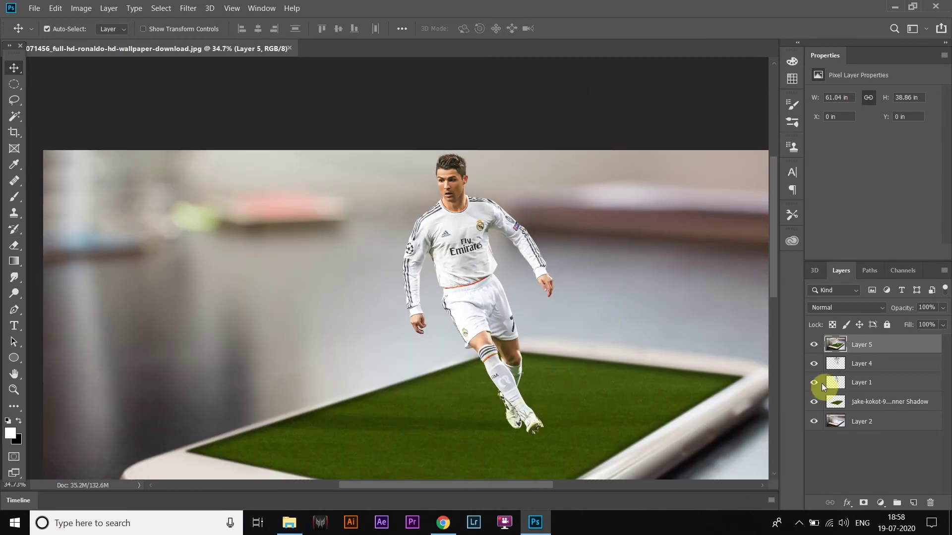
Stamp a merged Layer 6 and dodge the jaw and neck at Midtones, 9% exposure
{"action": "key", "text": "ctrl+shift+alt+e"}
{"action": "right_click", "coordinate": [15, 290]}
{"action": "left_click", "coordinate": [54, 290]}
{"action": "scroll", "coordinate": [447, 148], "scroll_direction": "up", "scroll_amount": 4}
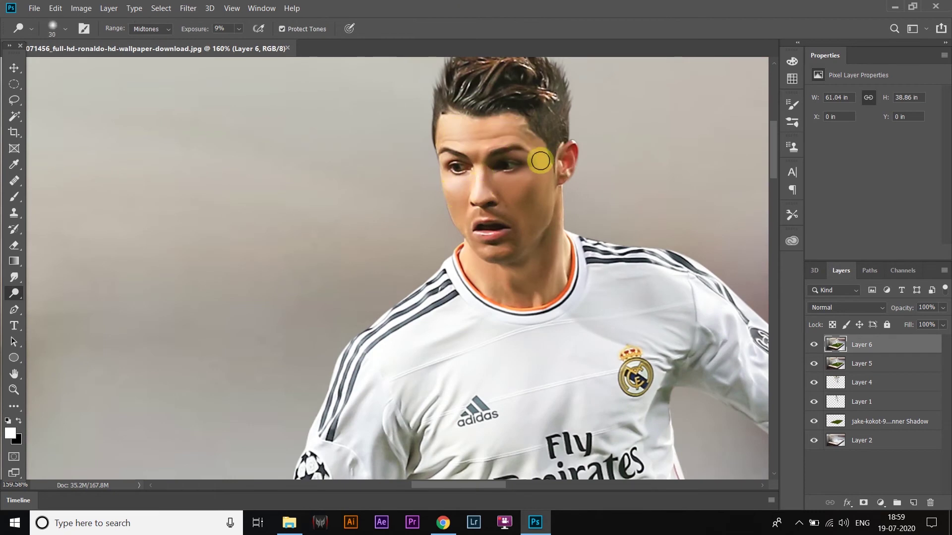
{"action": "key", "text": "bracketleft"}
{"action": "key", "text": "bracketleft"}
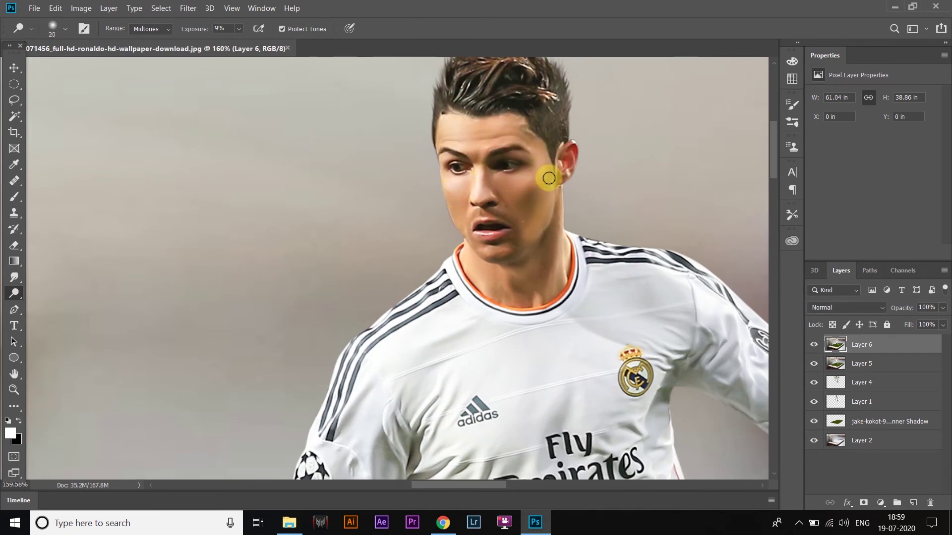
{"action": "left_click_drag", "start_coordinate": [572, 233], "coordinate": [571, 243]}
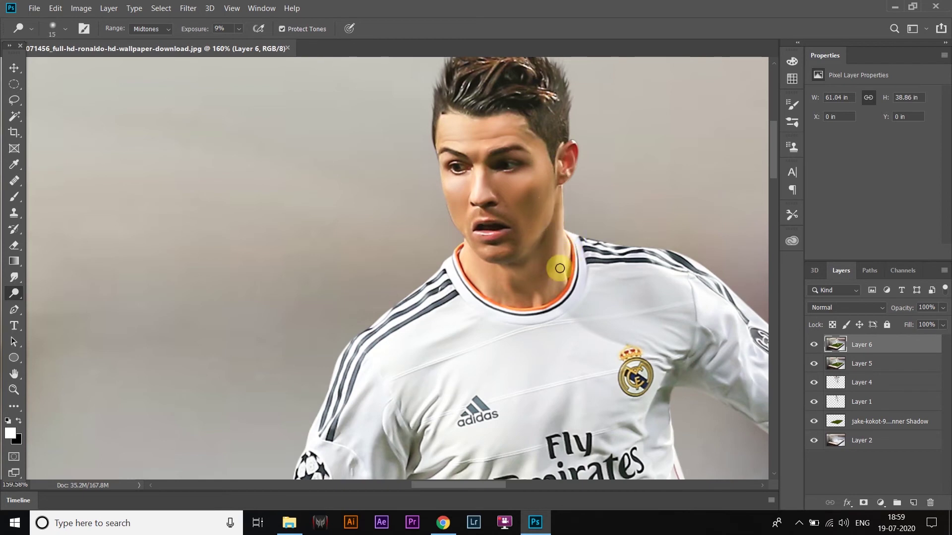
Enlarge the dodge brush and lighten the highlights on the legs and knee
{"action": "key", "text": "bracketright"}
{"action": "key", "text": "bracketright"}
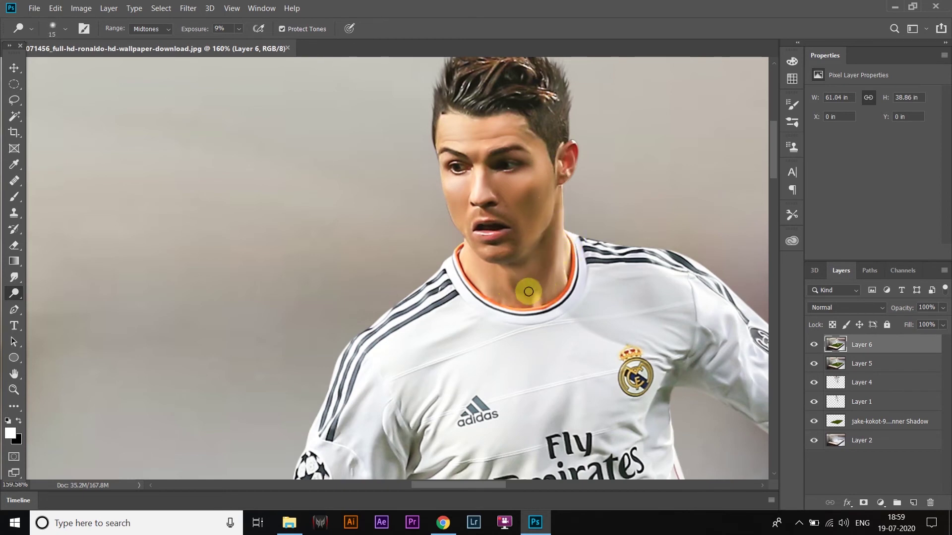
{"action": "key", "text": "bracketright"}
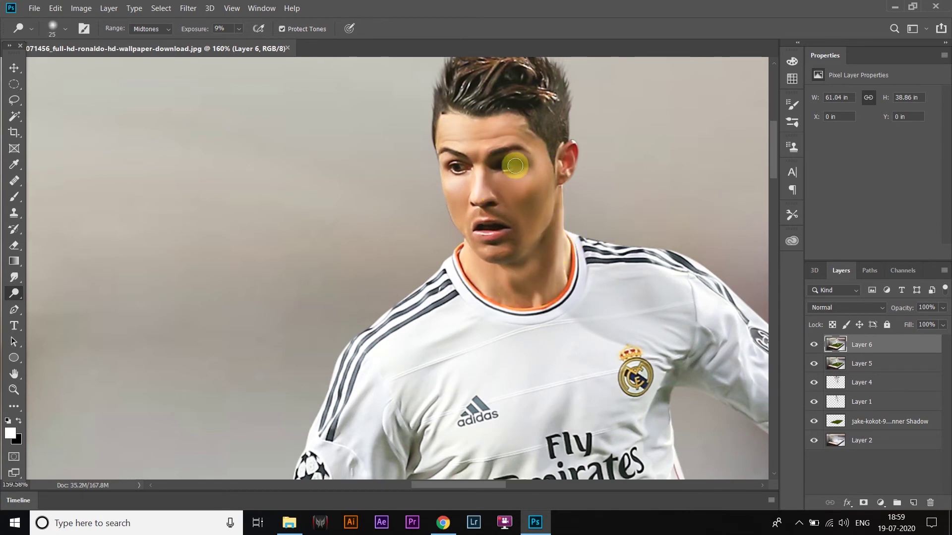
{"action": "scroll", "coordinate": [563, 174], "scroll_direction": "down", "scroll_amount": 5}
{"action": "scroll", "coordinate": [485, 257], "scroll_direction": "down", "scroll_amount": 5}
{"action": "key", "text": "bracketright"}
{"action": "key", "text": "bracketright"}
{"action": "key", "text": "bracketright"}
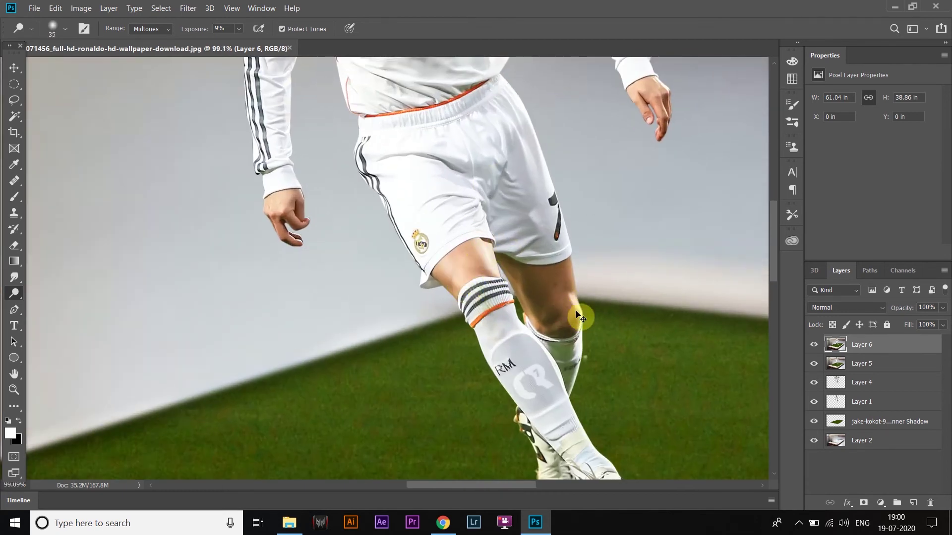
{"action": "scroll", "coordinate": [575, 312], "scroll_direction": "down", "scroll_amount": 2}
{"action": "left_click_drag", "start_coordinate": [549, 307], "coordinate": [493, 287]}
{"action": "scroll", "coordinate": [493, 287], "scroll_direction": "down", "scroll_amount": 5}
{"action": "scroll", "coordinate": [486, 179], "scroll_direction": "up", "scroll_amount": 5}
Set Layer 6's opacity to 50% to blend in the dodging
{"action": "key", "text": "bracketright"}
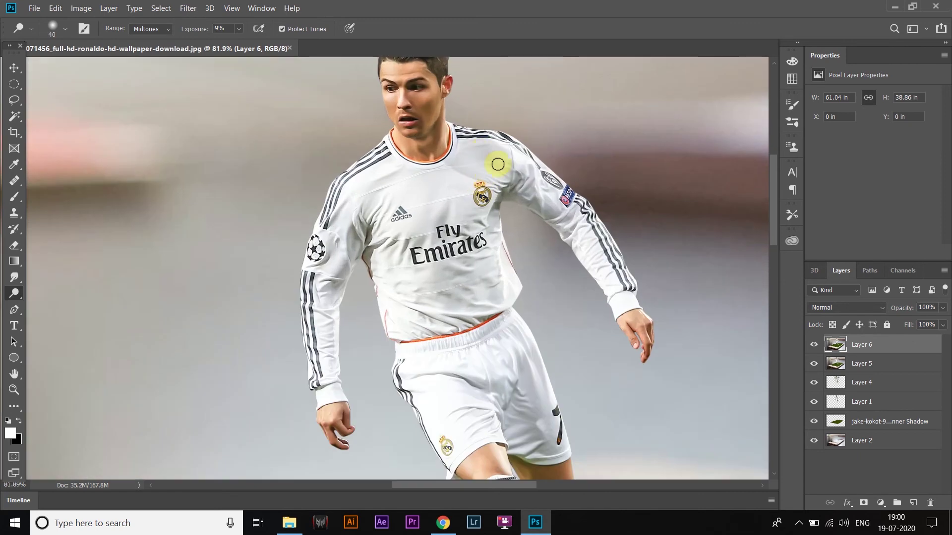
{"action": "scroll", "coordinate": [391, 233], "scroll_direction": "down", "scroll_amount": 5}
{"action": "scroll", "coordinate": [383, 181], "scroll_direction": "up", "scroll_amount": 4}
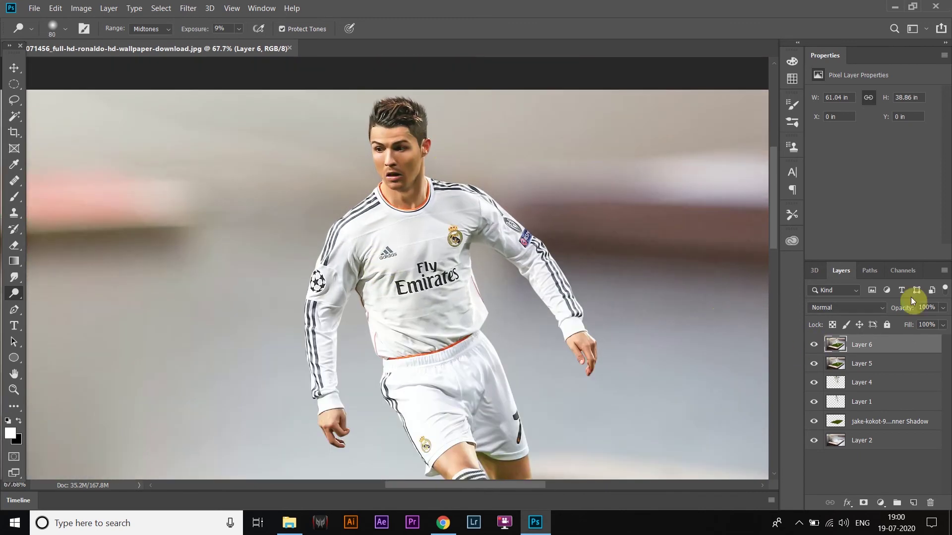
{"action": "type", "text": "50"}
{"action": "key", "text": "Return"}
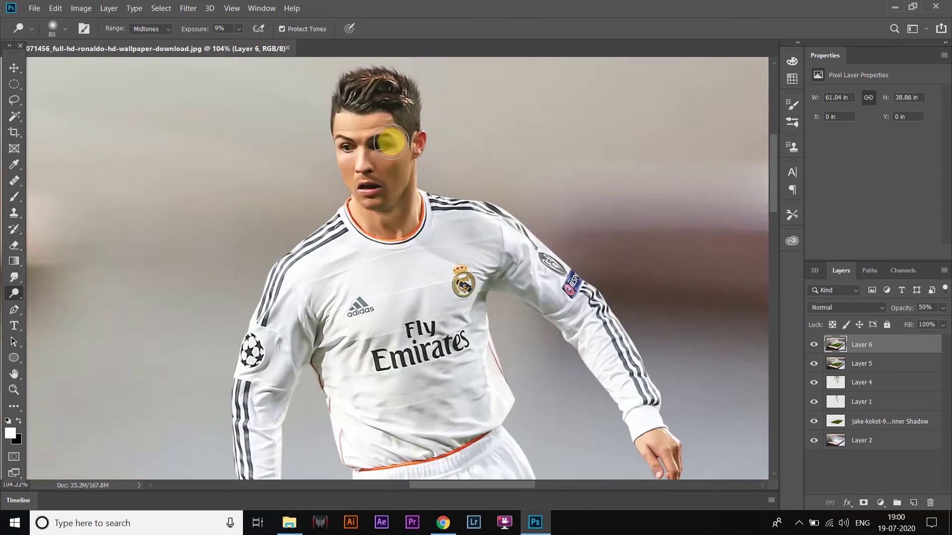
{"action": "scroll", "coordinate": [382, 138], "scroll_direction": "down", "scroll_amount": 5}
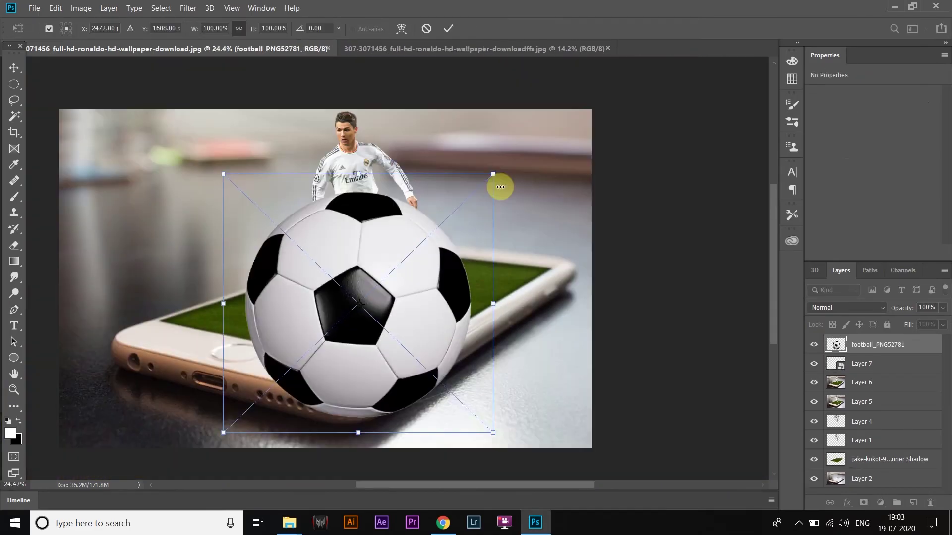
Shrink the football, move it onto the grass, and select the football layer
{"action": "mouse_move", "coordinate": [500, 187]}
{"action": "left_mouse_down"}
{"action": "mouse_move", "coordinate": [275, 384]}
{"action": "mouse_move", "coordinate": [310, 285]}
{"action": "left_mouse_up"}
{"action": "key", "text": "Return"}
{"action": "left_click", "coordinate": [862, 364]}
{"action": "key", "text": "ctrl+t"}
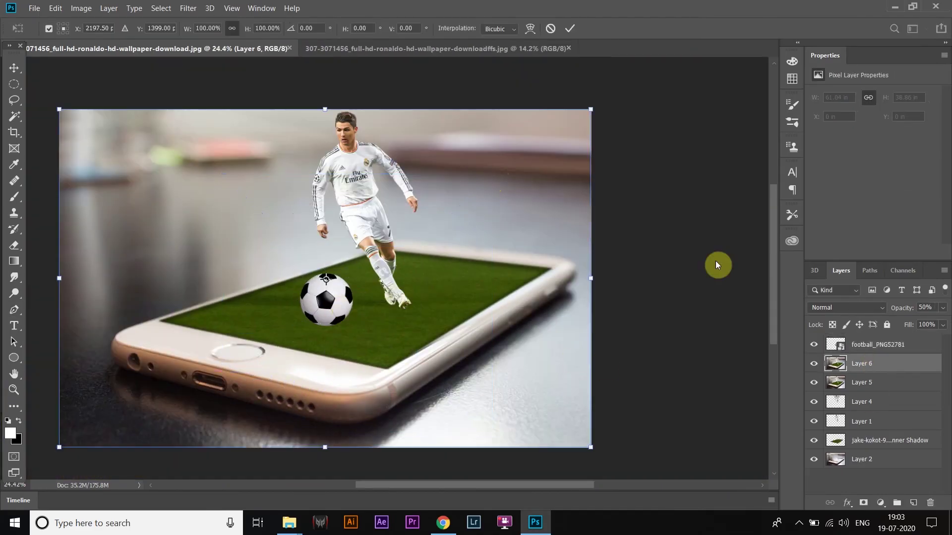
{"action": "key", "text": "Escape"}
{"action": "key", "text": "alt+bracketright"}
Scale the football down further from its corner and fit the image in view
{"action": "scroll", "coordinate": [382, 285], "scroll_direction": "up", "scroll_amount": 3}
{"action": "key", "text": "ctrl+t"}
{"action": "scroll", "coordinate": [394, 334], "scroll_direction": "up", "scroll_amount": 2}
{"action": "left_click_drag", "start_coordinate": [393, 334], "coordinate": [419, 358]}
{"action": "key", "text": "Return"}
{"action": "key", "text": "ctrl+0"}
{"action": "key", "text": "p"}
Nudge and slightly shrink the football into its final spot at the player's boot
{"action": "left_click", "coordinate": [445, 50]}
{"action": "left_click", "coordinate": [251, 47]}
{"action": "left_click", "coordinate": [459, 47]}
{"action": "left_click", "coordinate": [251, 48]}
{"action": "scroll", "coordinate": [412, 325], "scroll_direction": "up", "scroll_amount": 3}
{"action": "key", "text": "ctrl+t"}
{"action": "mouse_move", "coordinate": [411, 325]}
{"action": "left_mouse_down"}
{"action": "mouse_move", "coordinate": [443, 337]}
{"action": "mouse_move", "coordinate": [421, 330]}
{"action": "left_mouse_up"}
{"action": "scroll", "coordinate": [436, 357], "scroll_direction": "down", "scroll_amount": 2}
{"action": "scroll", "coordinate": [421, 366], "scroll_direction": "down", "scroll_amount": 2}
{"action": "scroll", "coordinate": [443, 337], "scroll_direction": "up", "scroll_amount": 2}
{"action": "key", "text": "Return"}
{"action": "key", "text": "ctrl+0"}
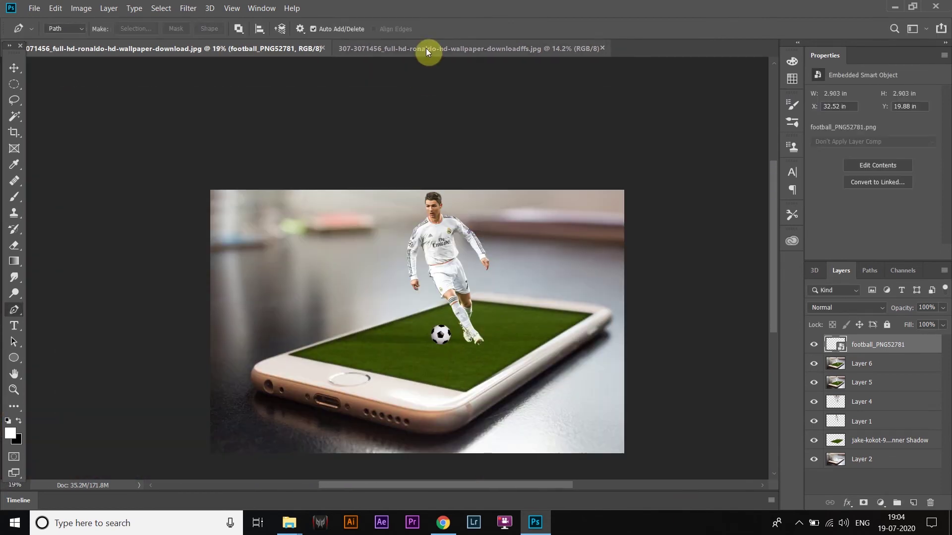
{"action": "left_click", "coordinate": [427, 49]}
{"action": "left_click", "coordinate": [252, 47]}
{"action": "scroll", "coordinate": [449, 347], "scroll_direction": "up", "scroll_amount": 3}
Nudge the football into place and rasterize its layer
{"action": "scroll", "coordinate": [449, 342], "scroll_direction": "up", "scroll_amount": 2}
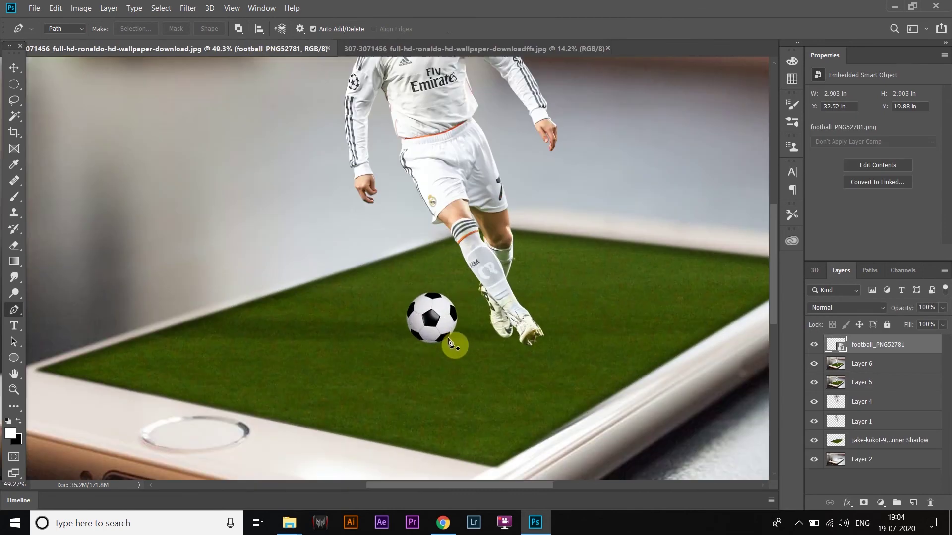
{"action": "left_click_drag", "start_coordinate": [446, 323], "coordinate": [453, 328]}
{"action": "right_click", "coordinate": [903, 344]}
{"action": "left_click", "coordinate": [759, 208]}
Set up a soft round brush flattened into an ellipse, with scattering off
{"action": "key", "text": "b"}
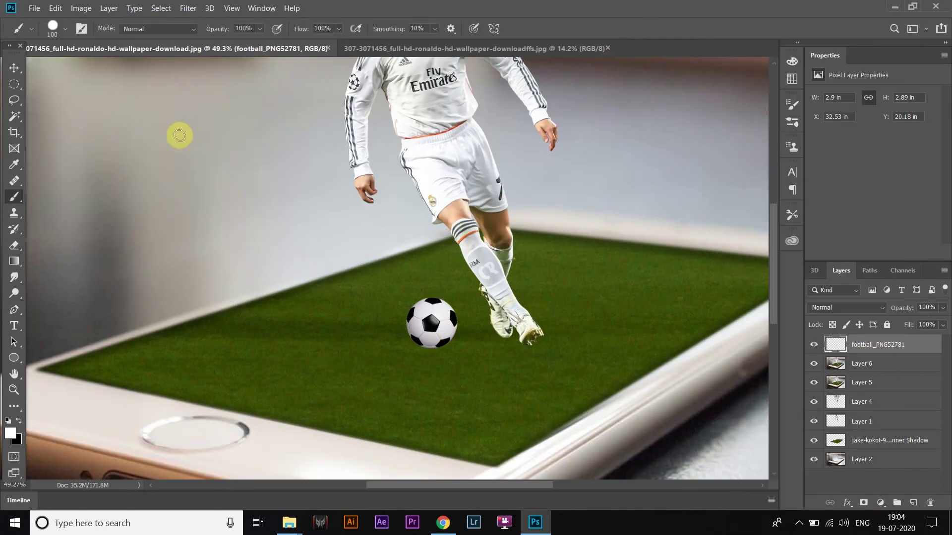
{"action": "left_click", "coordinate": [82, 28]}
{"action": "left_click", "coordinate": [655, 124]}
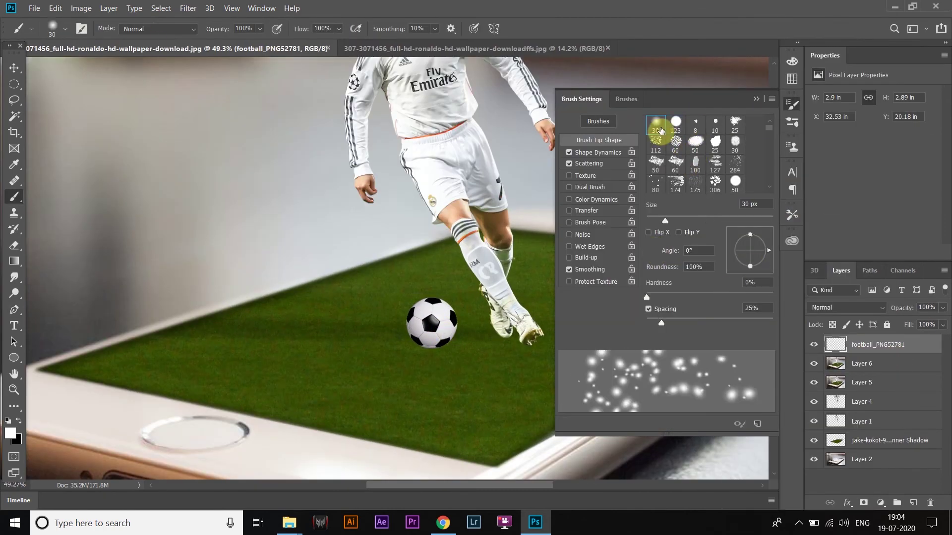
{"action": "left_click", "coordinate": [569, 164]}
{"action": "left_click_drag", "start_coordinate": [749, 266], "coordinate": [754, 254]}
{"action": "scroll", "coordinate": [400, 334], "scroll_direction": "up", "scroll_amount": 2}
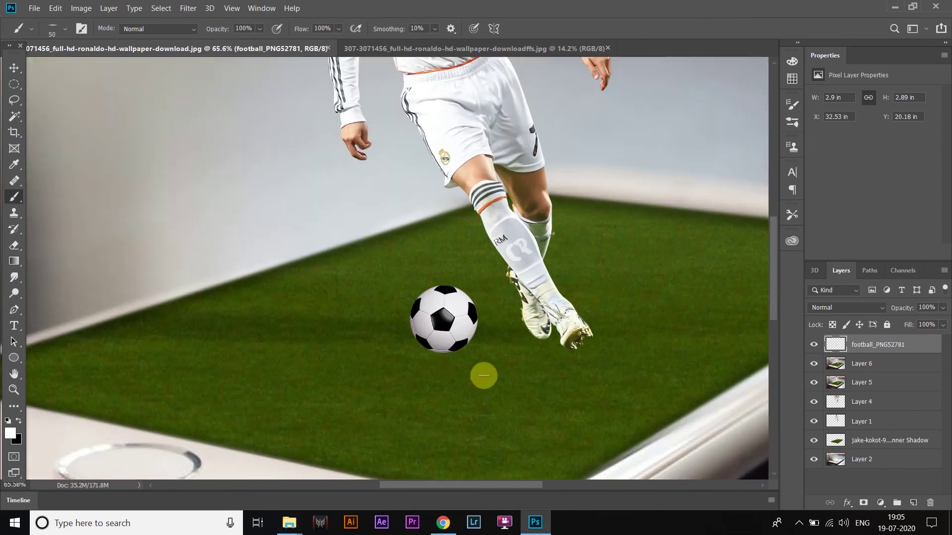
On a new layer, paint a faded black shadow under the football
{"action": "left_click", "coordinate": [861, 364]}
{"action": "key", "text": "ctrl+shift+alt+n"}
{"action": "scroll", "coordinate": [443, 350], "scroll_direction": "up", "scroll_amount": 3}
{"action": "key", "text": "x"}
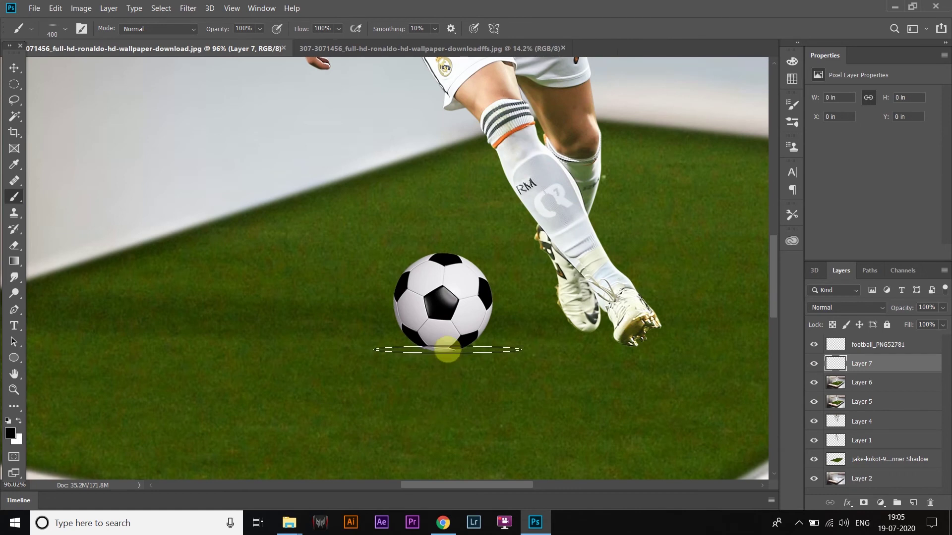
{"action": "left_click_drag", "start_coordinate": [436, 352], "coordinate": [496, 352]}
{"action": "scroll", "coordinate": [464, 298], "scroll_direction": "down", "scroll_amount": 5}
{"action": "key", "text": "ctrl+shift+f"}
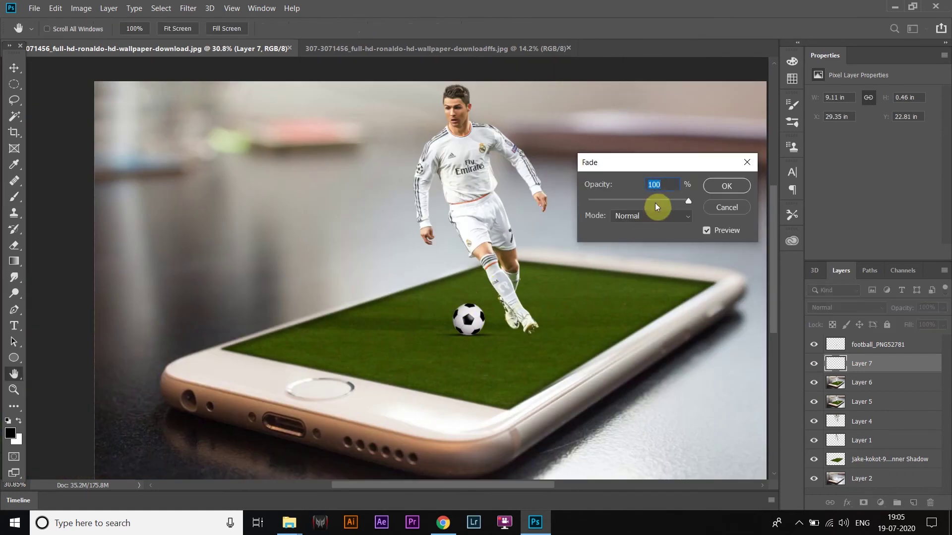
{"action": "left_click", "coordinate": [714, 185]}
Duplicate the shadow layer and stretch the copy vertically
{"action": "key", "text": "ctrl+j"}
{"action": "scroll", "coordinate": [525, 364], "scroll_direction": "up", "scroll_amount": 2}
{"action": "scroll", "coordinate": [525, 364], "scroll_direction": "up", "scroll_amount": 2}
{"action": "key", "text": "ctrl+t"}
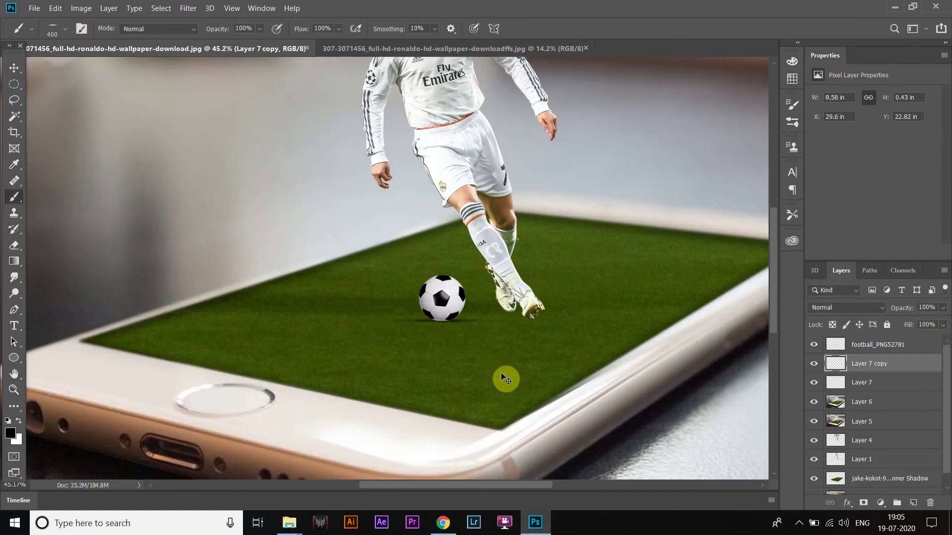
{"action": "left_click_drag", "start_coordinate": [440, 307], "coordinate": [440, 301]}
{"action": "key", "text": "Return"}
{"action": "key", "text": "b"}
{"action": "scroll", "coordinate": [440, 301], "scroll_direction": "down", "scroll_amount": 2}
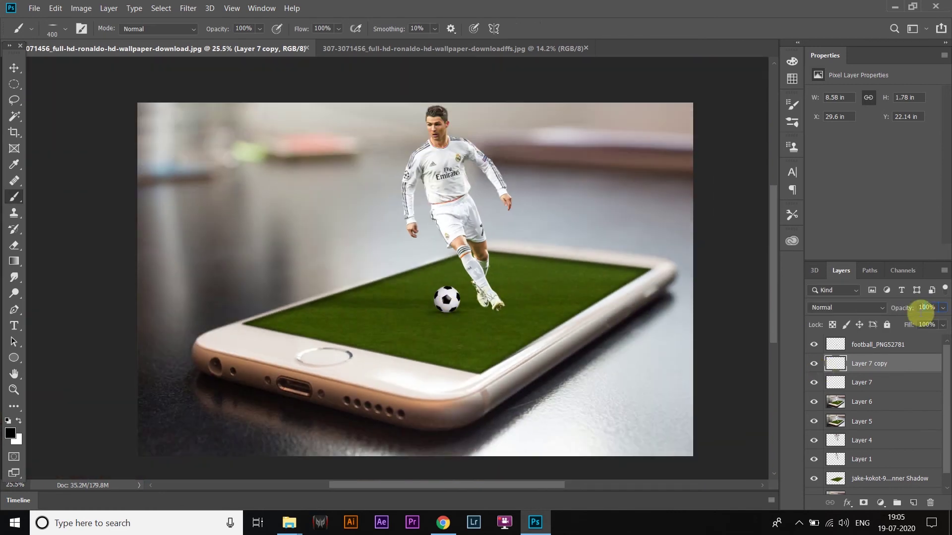
Resize the original Layer 7 shadow vertically
{"action": "left_click", "coordinate": [868, 382]}
{"action": "scroll", "coordinate": [446, 299], "scroll_direction": "up", "scroll_amount": 3}
{"action": "key", "text": "ctrl+t"}
{"action": "left_click_drag", "start_coordinate": [438, 298], "coordinate": [438, 283]}
{"action": "key", "text": "Return"}
{"action": "scroll", "coordinate": [457, 293], "scroll_direction": "down", "scroll_amount": 3}
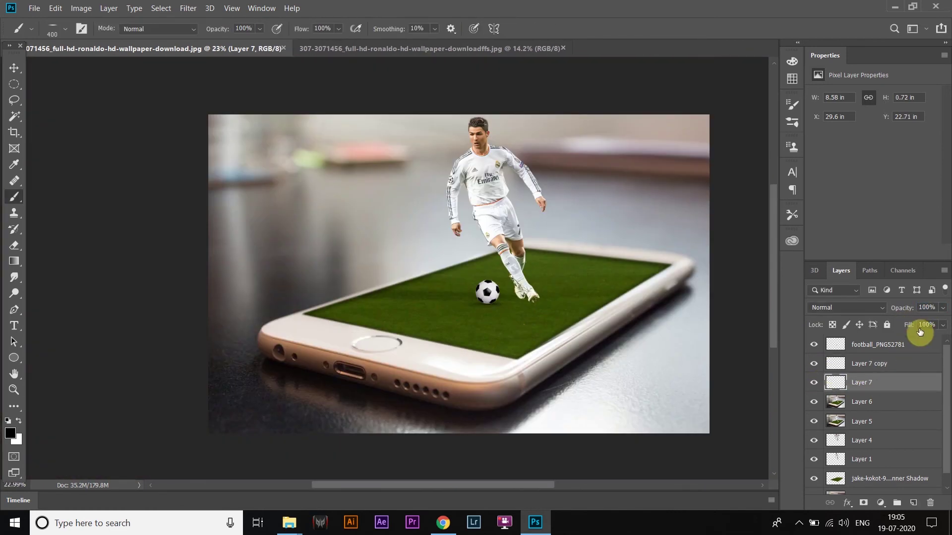
Duplicate Layer 1 with Ctrl+J
{"action": "left_click", "coordinate": [11, 66]}
{"action": "scroll", "coordinate": [531, 329], "scroll_direction": "up", "scroll_amount": 3}
{"action": "scroll", "coordinate": [553, 319], "scroll_direction": "down", "scroll_amount": 3}
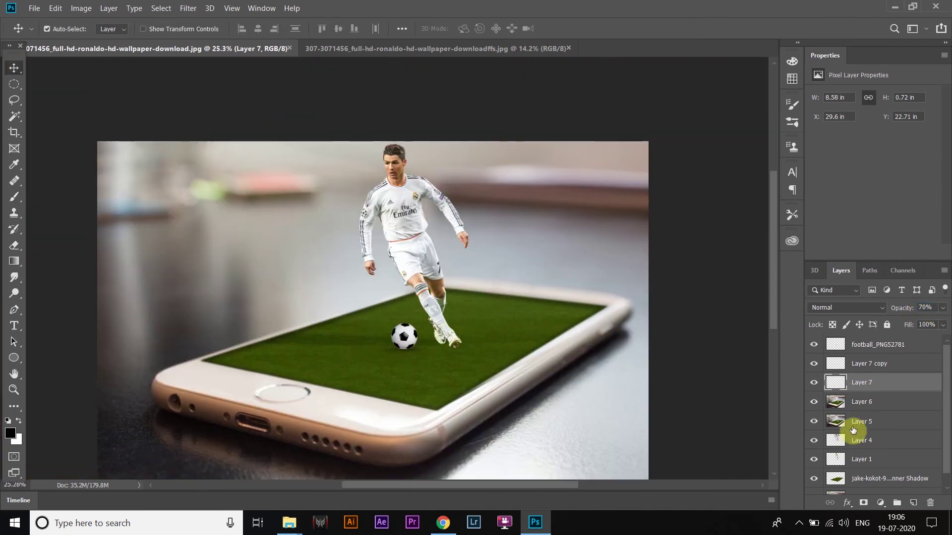
{"action": "left_click", "coordinate": [857, 457]}
{"action": "key", "text": "ctrl+j"}
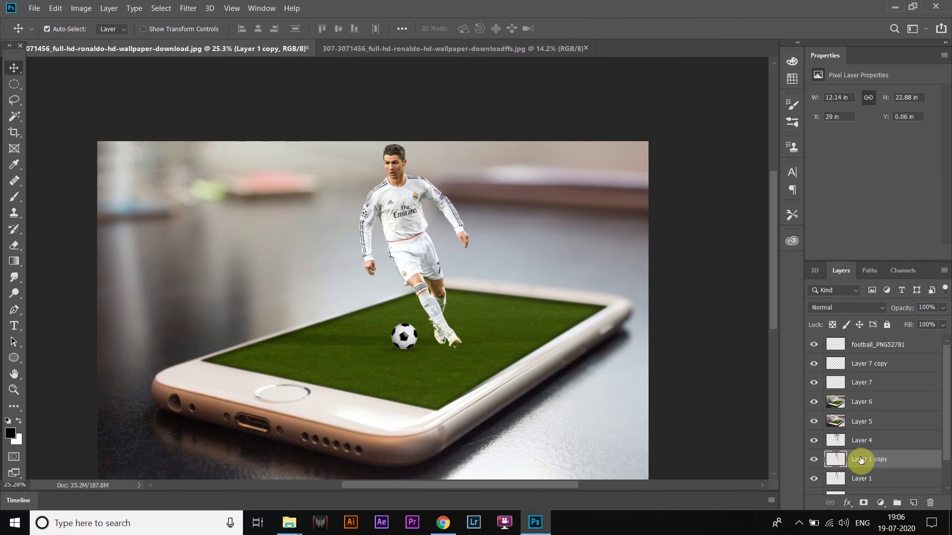
{"action": "left_click", "coordinate": [842, 404]}
Add a layer mask to Layer 6 and set up a large soft white brush
{"action": "left_click", "coordinate": [864, 502], "text": "alt"}
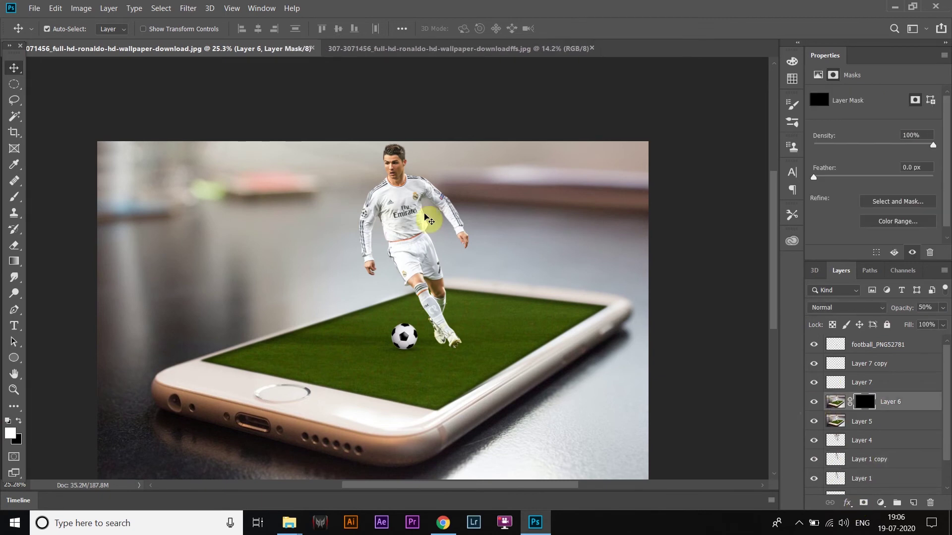
{"action": "key", "text": "b"}
{"action": "key", "text": "x"}
{"action": "scroll", "coordinate": [396, 179], "scroll_direction": "up", "scroll_amount": 1}
{"action": "scroll", "coordinate": [397, 176], "scroll_direction": "up", "scroll_amount": 1}
{"action": "key", "text": "F5"}
{"action": "left_click", "coordinate": [680, 159]}
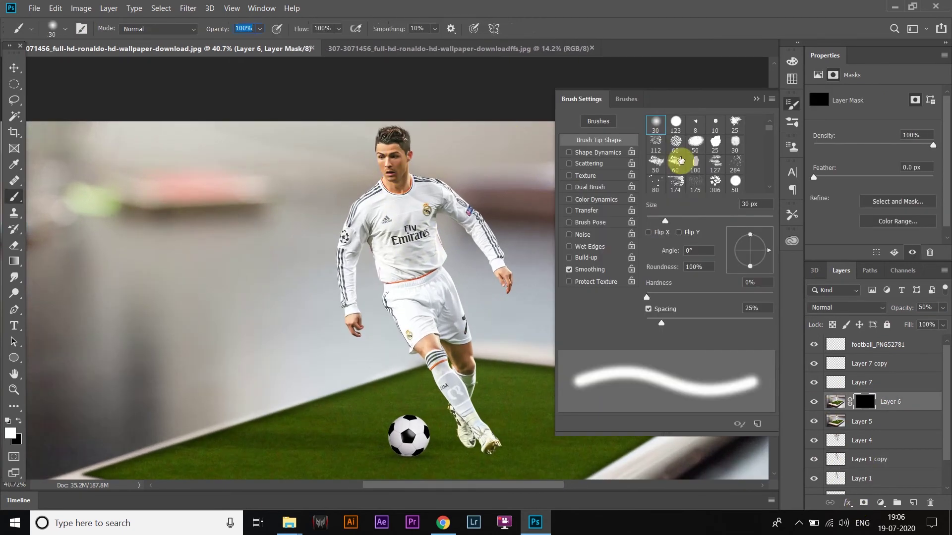
{"action": "key", "text": "F5"}
{"action": "scroll", "coordinate": [391, 150], "scroll_direction": "up", "scroll_amount": 2}
{"action": "key", "text": "bracketright"}
{"action": "key", "text": "bracketright"}
{"action": "key", "text": "bracketright"}
{"action": "left_click_drag", "start_coordinate": [583, 351], "coordinate": [541, 215]}
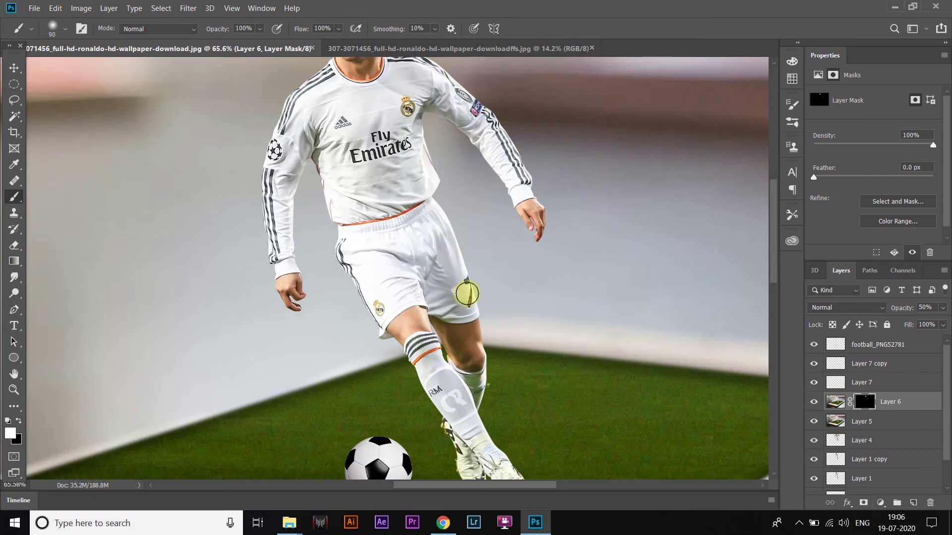
{"action": "scroll", "coordinate": [379, 117], "scroll_direction": "down", "scroll_amount": 3}
Give Layer 5 an inverted black mask and paint its effect back onto the player
{"action": "left_click", "coordinate": [862, 421]}
{"action": "left_click", "coordinate": [865, 502]}
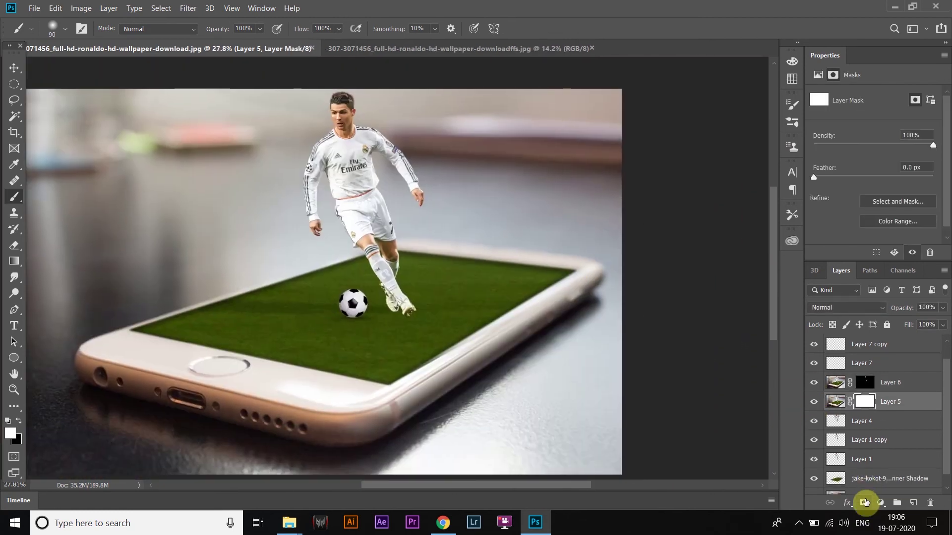
{"action": "key", "text": "ctrl+i"}
{"action": "left_click", "coordinate": [835, 440], "text": "ctrl"}
{"action": "key", "text": "bracketright"}
{"action": "key", "text": "bracketright"}
{"action": "key", "text": "bracketright"}
{"action": "key", "text": "bracketright"}
{"action": "key", "text": "bracketright"}
{"action": "key", "text": "bracketright"}
{"action": "left_click_drag", "start_coordinate": [390, 127], "coordinate": [380, 195]}
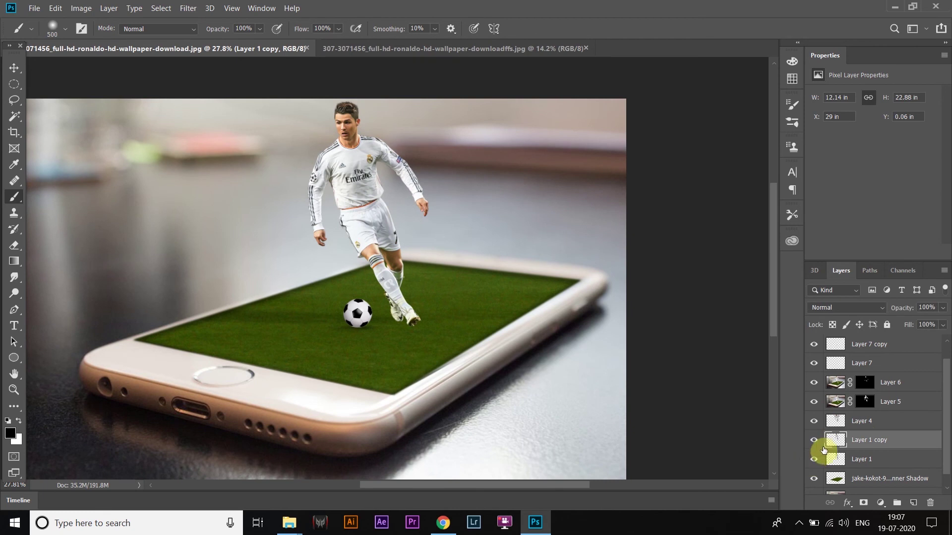
Merge Layer 4 and Layer 1 copy into Layer 1, and add a new layer for boot shadows
{"action": "left_click", "coordinate": [825, 427]}
{"action": "key", "text": "ctrl+e"}
{"action": "key", "text": "ctrl+e"}
{"action": "left_click", "coordinate": [861, 460]}
{"action": "key", "text": "ctrl+shift+alt+n"}
{"action": "scroll", "coordinate": [708, 174], "scroll_direction": "up", "scroll_amount": 4}
Flatten the brush tip into a thin ellipse and shrink the brush
{"action": "left_click", "coordinate": [81, 28]}
{"action": "left_click_drag", "start_coordinate": [733, 277], "coordinate": [748, 255]}
{"action": "left_click", "coordinate": [712, 74]}
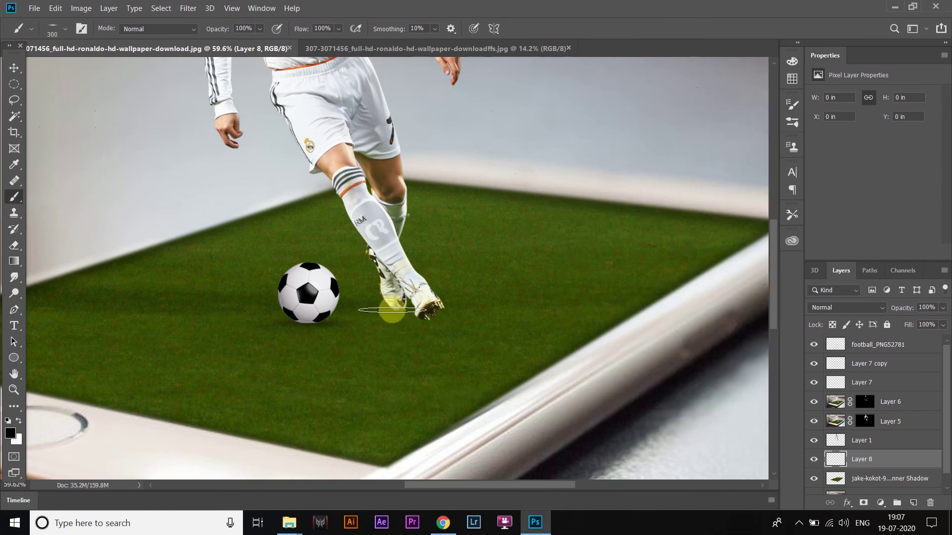
{"action": "scroll", "coordinate": [407, 332], "scroll_direction": "up", "scroll_amount": 2}
{"action": "key", "text": "bracketleft"}
{"action": "key", "text": "bracketleft"}
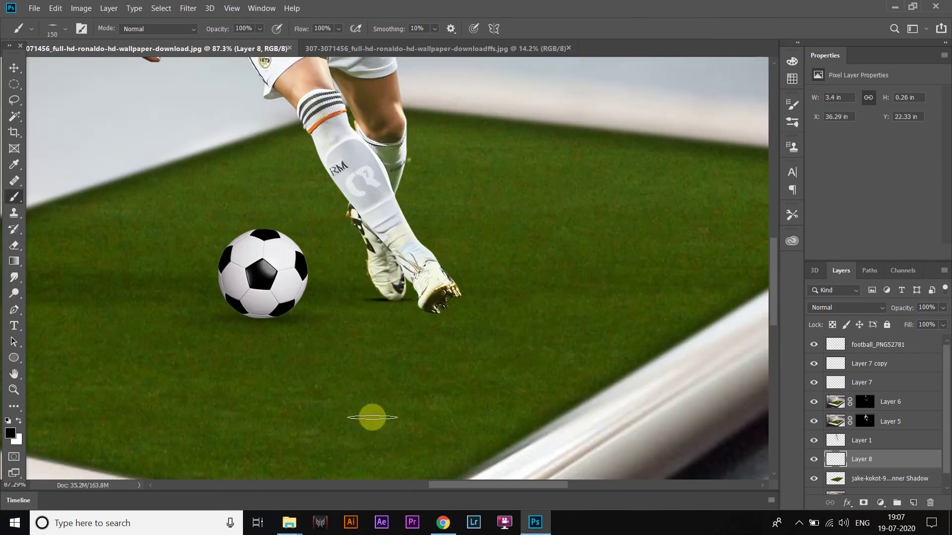
Fade the boot shadow stroke to 49% opacity
{"action": "key", "text": "ctrl+shift+f"}
{"action": "left_click_drag", "start_coordinate": [688, 200], "coordinate": [637, 201]}
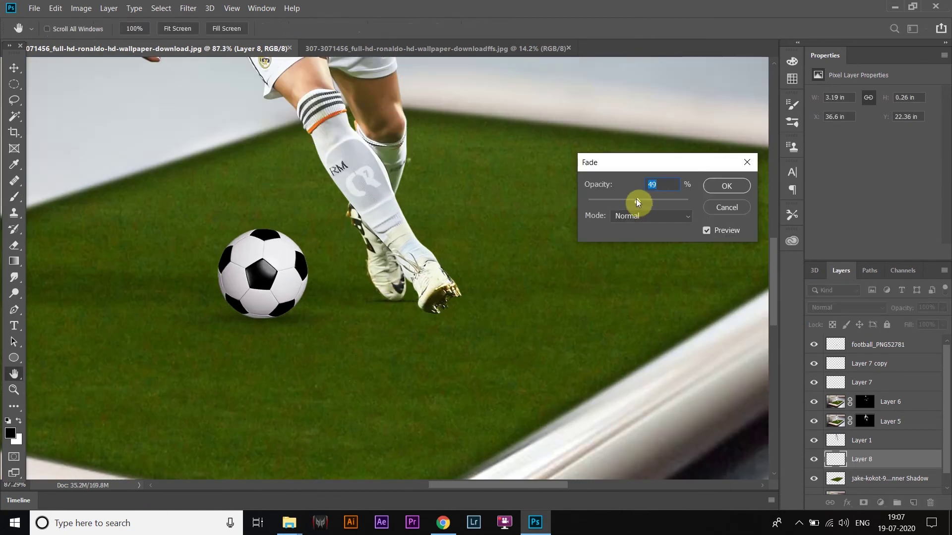
{"action": "left_click", "coordinate": [720, 196]}
{"action": "scroll", "coordinate": [309, 374], "scroll_direction": "down", "scroll_amount": 1}
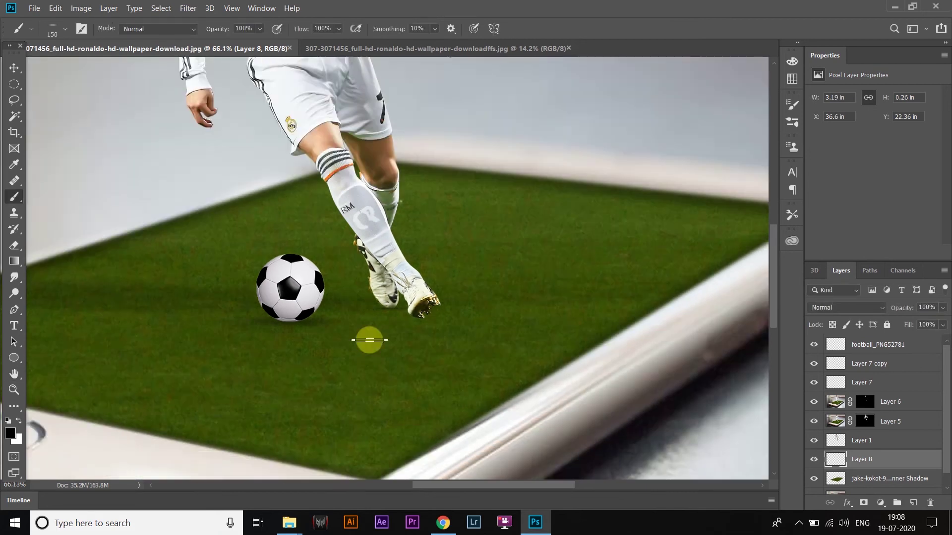
{"action": "scroll", "coordinate": [325, 383], "scroll_direction": "down", "scroll_amount": 1}
{"action": "scroll", "coordinate": [423, 336], "scroll_direction": "up", "scroll_amount": 3}
On a new layer, stamp a dark shadow under ball and boots and squash it vertically
{"action": "key", "text": "ctrl+shift+alt+n"}
{"action": "left_click", "coordinate": [345, 306]}
{"action": "scroll", "coordinate": [366, 385], "scroll_direction": "down", "scroll_amount": 1}
{"action": "key", "text": "ctrl+t"}
{"action": "left_click_drag", "start_coordinate": [342, 288], "coordinate": [340, 329]}
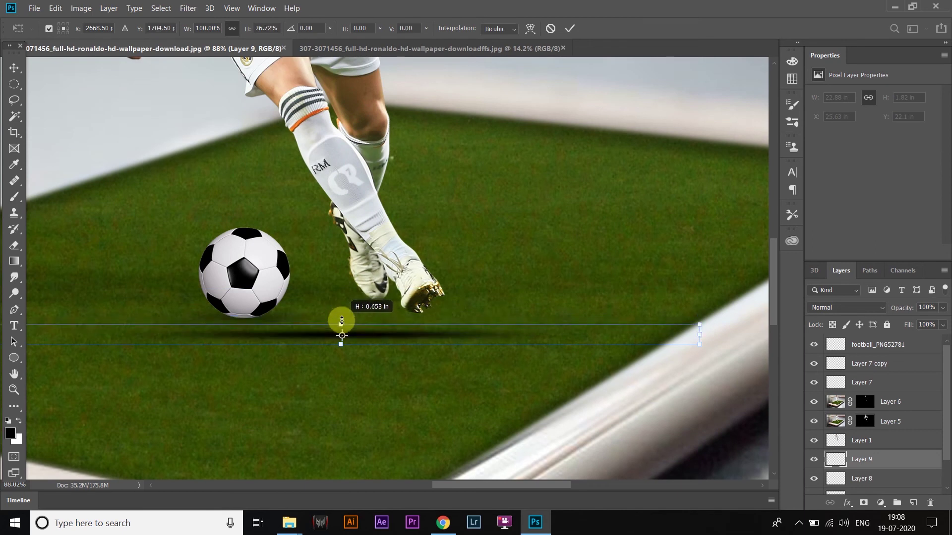
{"action": "key", "text": "Return"}
{"action": "scroll", "coordinate": [416, 344], "scroll_direction": "down", "scroll_amount": 1}
{"action": "key", "text": "b"}
Set the shadow layer's opacity to 30%
{"action": "left_click", "coordinate": [926, 308]}
{"action": "type", "text": "30"}
{"action": "key", "text": "Return"}
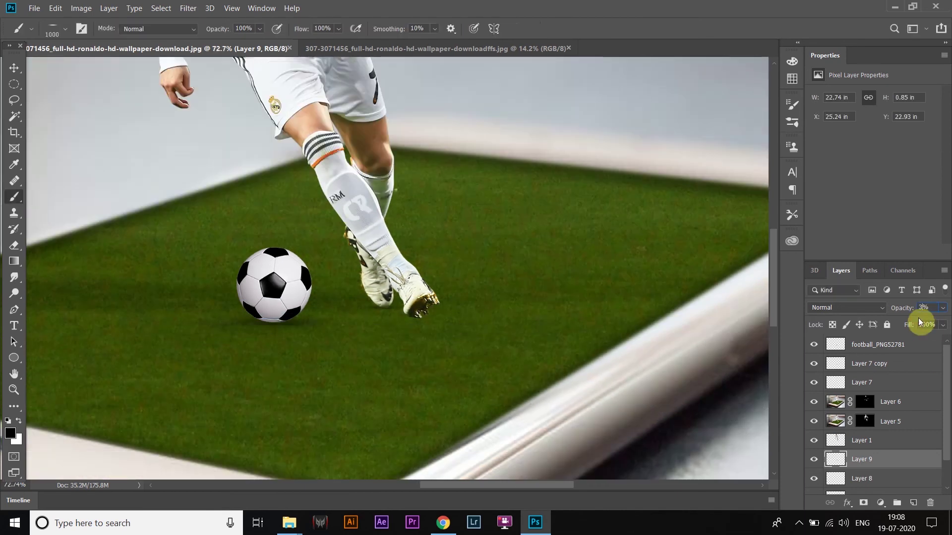
{"action": "scroll", "coordinate": [309, 305], "scroll_direction": "down", "scroll_amount": 2}
Rotate the shadow slightly to match the pitch
{"action": "key", "text": "ctrl+t"}
{"action": "left_click_drag", "start_coordinate": [503, 340], "coordinate": [504, 326]}
{"action": "key", "text": "Return"}
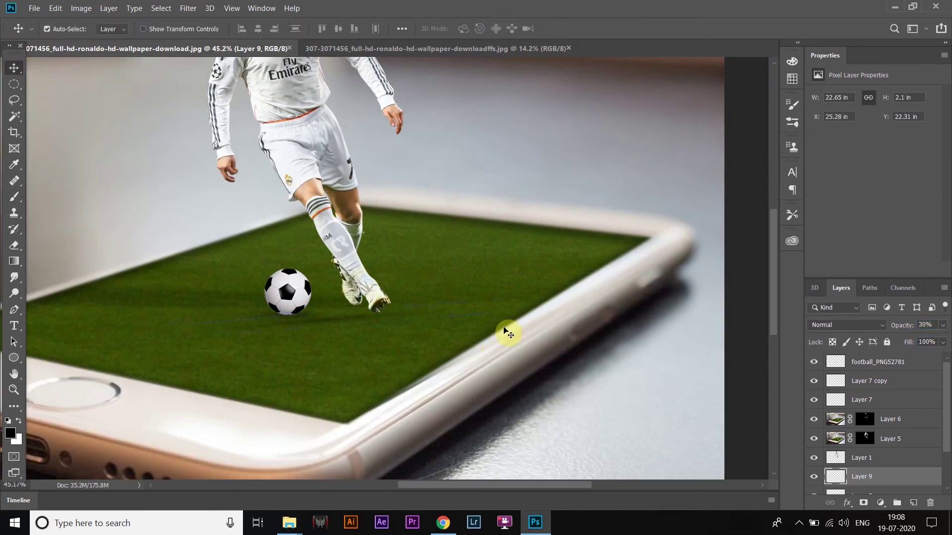
{"action": "key", "text": "ctrl+t"}
{"action": "key", "text": "Return"}
{"action": "scroll", "coordinate": [337, 396], "scroll_direction": "down", "scroll_amount": 1}
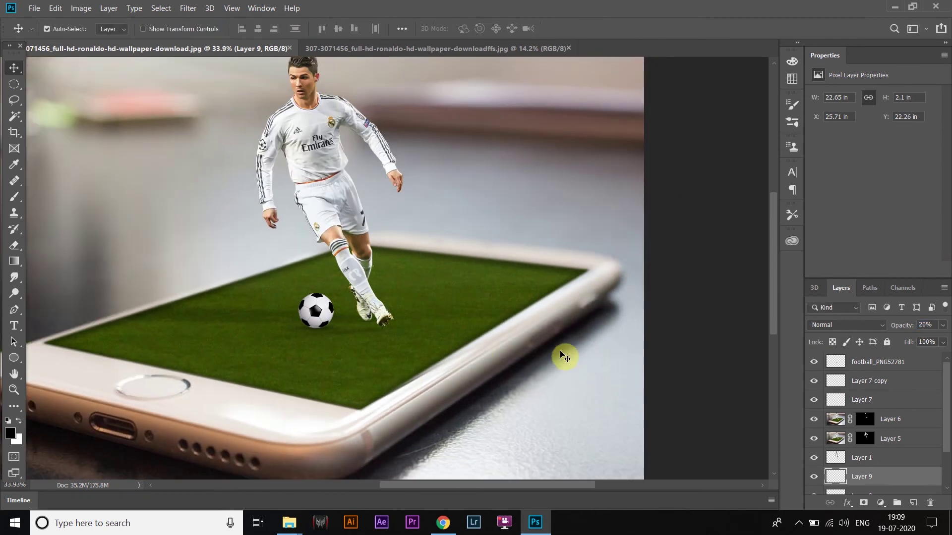
{"action": "scroll", "coordinate": [571, 352], "scroll_direction": "down", "scroll_amount": 1}
{"action": "scroll", "coordinate": [514, 389], "scroll_direction": "down", "scroll_amount": 1}
Add a Curves adjustment masked to the grass and raise the curve to brighten it
{"action": "left_click", "coordinate": [902, 419]}
{"action": "scroll", "coordinate": [872, 436], "scroll_direction": "down", "scroll_amount": 2}
{"action": "left_click", "coordinate": [835, 464], "text": "ctrl"}
{"action": "left_click", "coordinate": [881, 503]}
{"action": "left_click", "coordinate": [873, 351]}
{"action": "left_click_drag", "start_coordinate": [874, 172], "coordinate": [878, 170]}
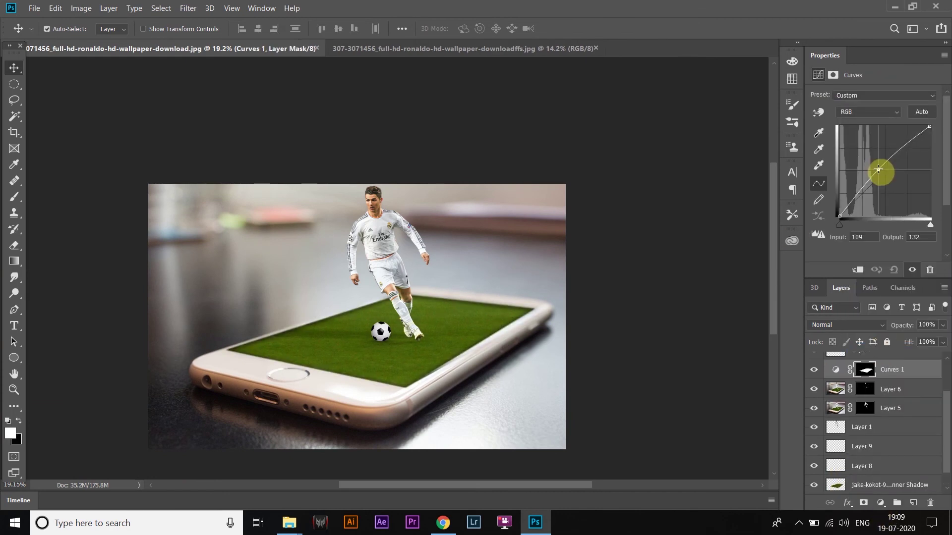
Add a Color Balance adjustment and tweak its magenta–green and cyan–red sliders
{"action": "left_click", "coordinate": [882, 506]}
{"action": "left_click", "coordinate": [885, 394]}
{"action": "left_click_drag", "start_coordinate": [859, 139], "coordinate": [856, 139]}
{"action": "left_click_drag", "start_coordinate": [857, 123], "coordinate": [858, 122]}
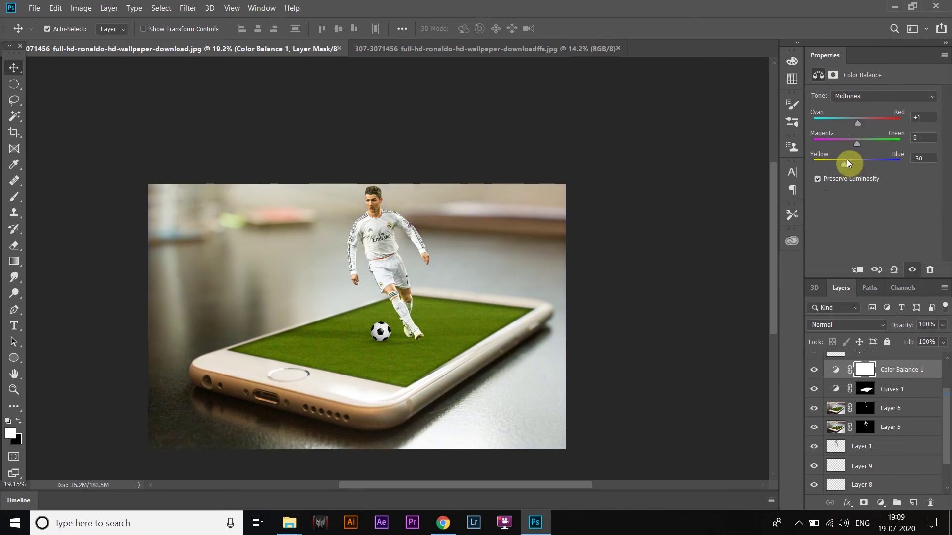
Reorder Curves 1 and Color Balance 1, and tint the grass toward green and blue
{"action": "left_click_drag", "start_coordinate": [887, 369], "coordinate": [858, 488]}
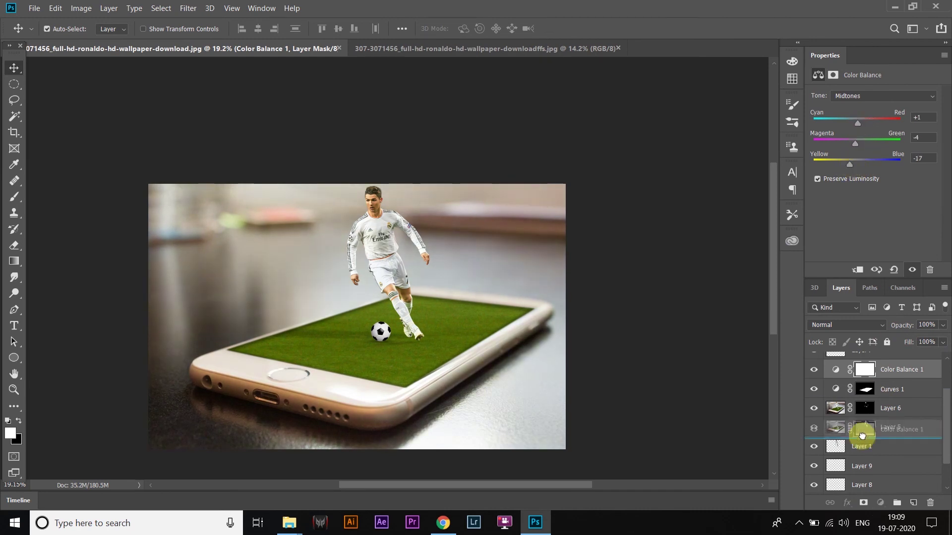
{"action": "left_click", "coordinate": [895, 396]}
{"action": "left_click_drag", "start_coordinate": [895, 396], "coordinate": [891, 467]}
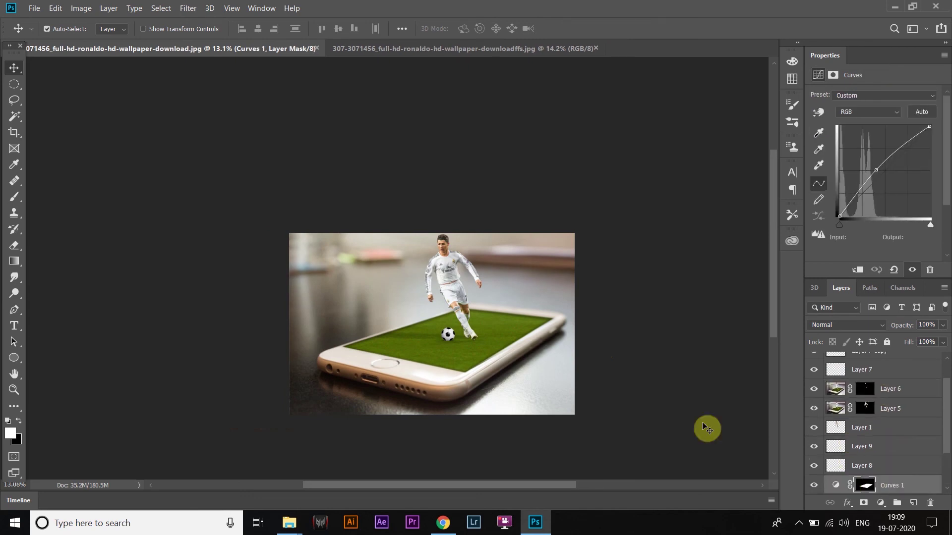
{"action": "left_click", "coordinate": [835, 449]}
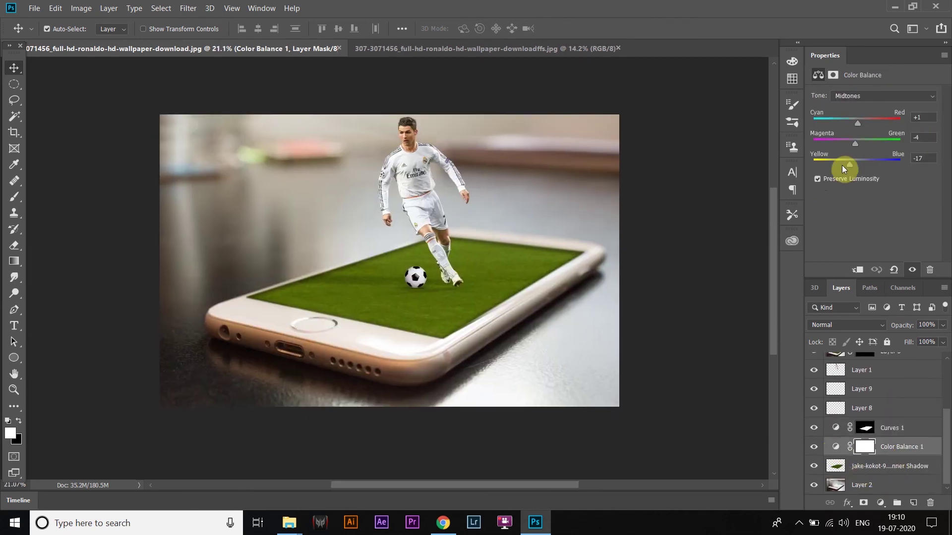
{"action": "left_click_drag", "start_coordinate": [861, 145], "coordinate": [854, 144]}
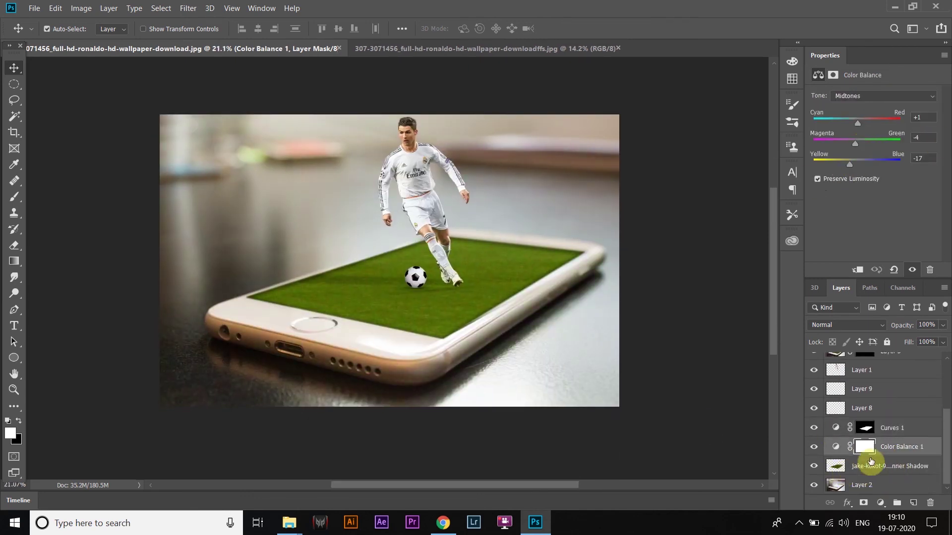
{"action": "left_click_drag", "start_coordinate": [873, 452], "coordinate": [885, 381]}
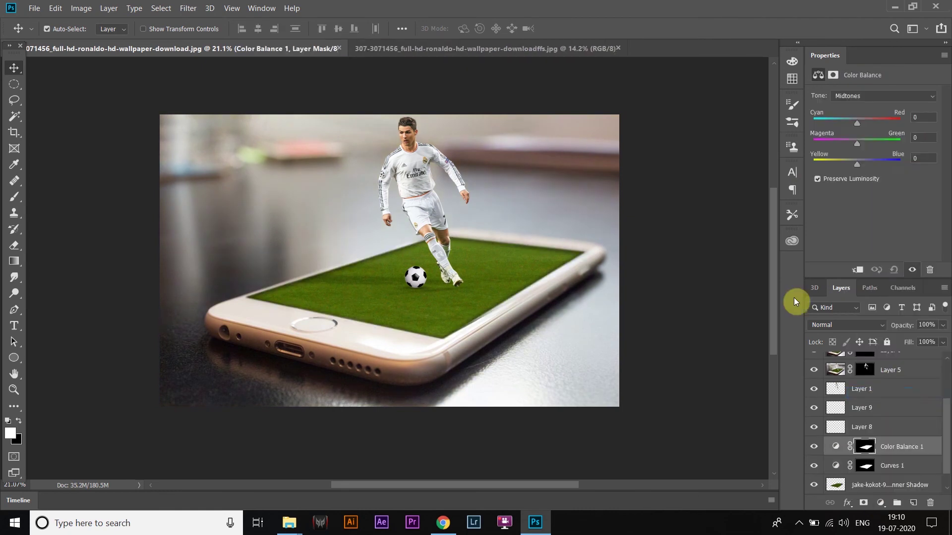
{"action": "left_click_drag", "start_coordinate": [849, 164], "coordinate": [860, 144]}
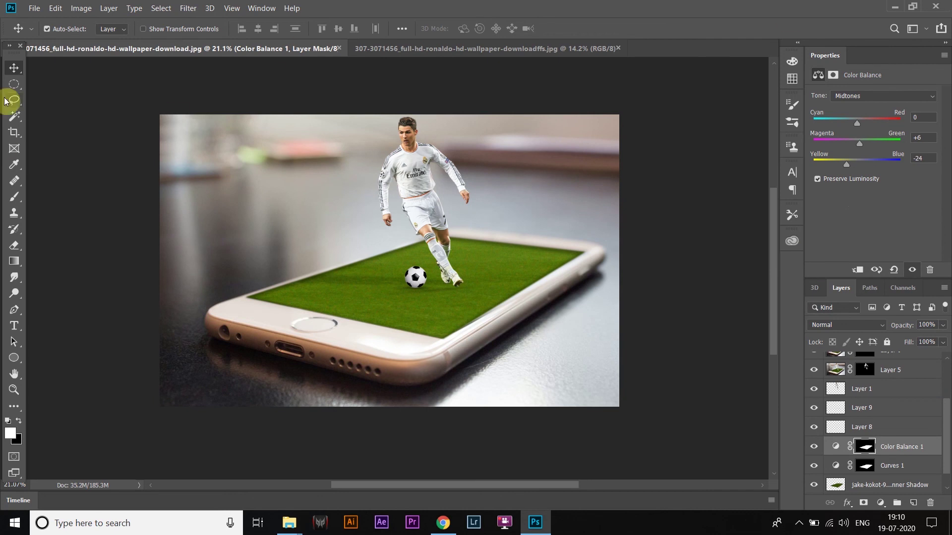
{"action": "scroll", "coordinate": [398, 312], "scroll_direction": "down", "scroll_amount": 2}
{"action": "scroll", "coordinate": [416, 119], "scroll_direction": "up", "scroll_amount": 2}
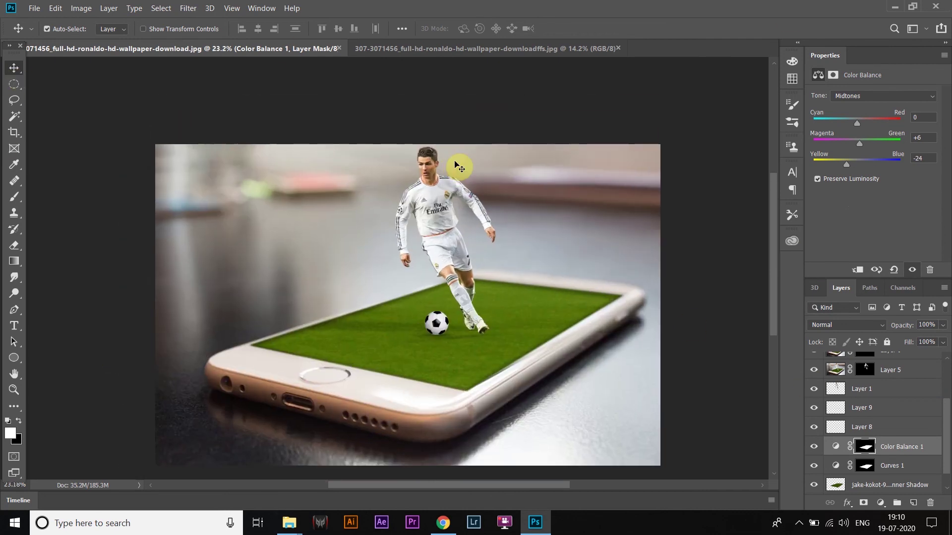
{"action": "scroll", "coordinate": [863, 396], "scroll_direction": "up", "scroll_amount": 3}
{"action": "left_click", "coordinate": [818, 364]}
Shift the football with Layer 7 and Layer 7 copy, then open Camera Raw on Layer 10
{"action": "left_click", "coordinate": [818, 386]}
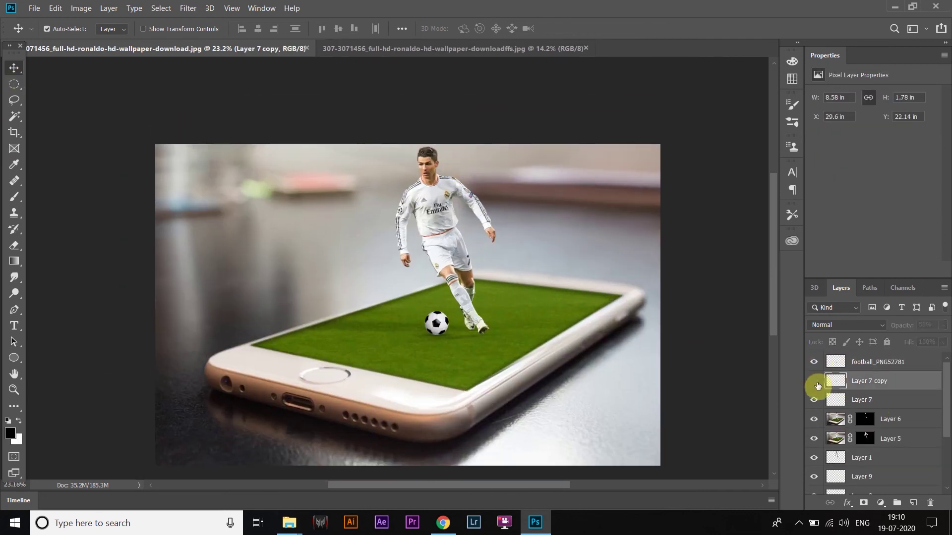
{"action": "left_click", "coordinate": [817, 404], "text": "ctrl"}
{"action": "left_click", "coordinate": [818, 363], "text": "ctrl"}
{"action": "key", "text": "ctrl+t"}
{"action": "scroll", "coordinate": [545, 303], "scroll_direction": "up", "scroll_amount": 2}
{"action": "mouse_move", "coordinate": [548, 299]}
{"action": "left_mouse_down"}
{"action": "mouse_move", "coordinate": [553, 310]}
{"action": "mouse_move", "coordinate": [563, 306]}
{"action": "left_mouse_up"}
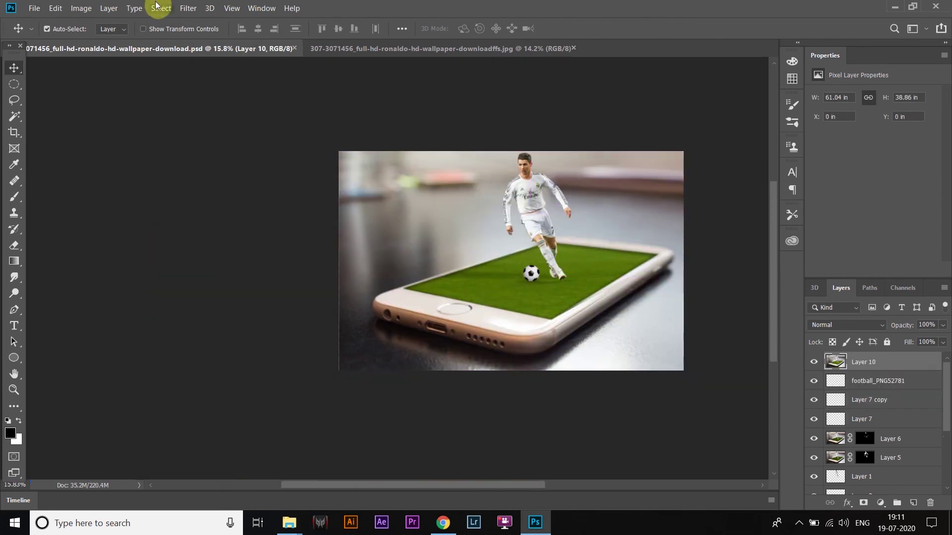
{"action": "left_click", "coordinate": [188, 8]}
{"action": "left_click", "coordinate": [226, 78]}
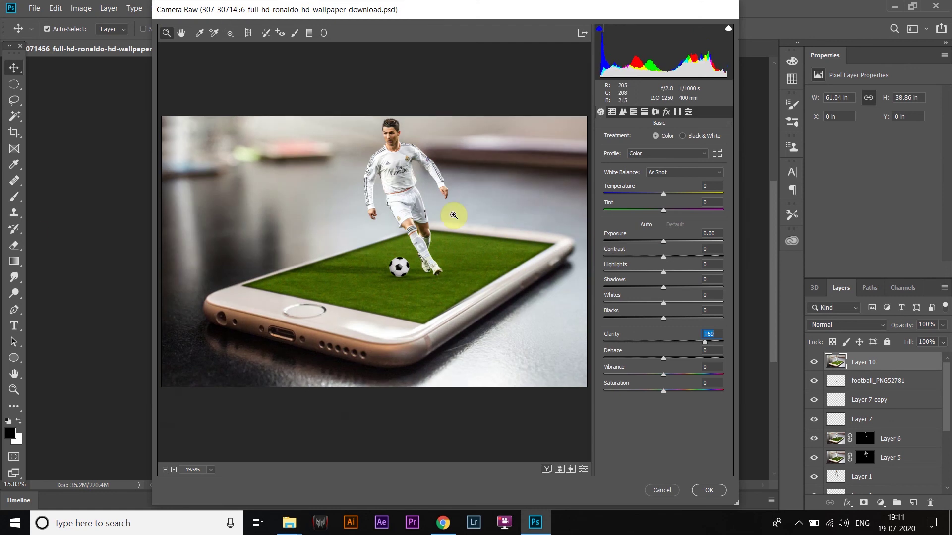
Grade Layer 10 in Camera Raw: clarity +51, blue hue shifted, shadows +16, lower contrast
{"action": "left_click_drag", "start_coordinate": [705, 341], "coordinate": [695, 342]}
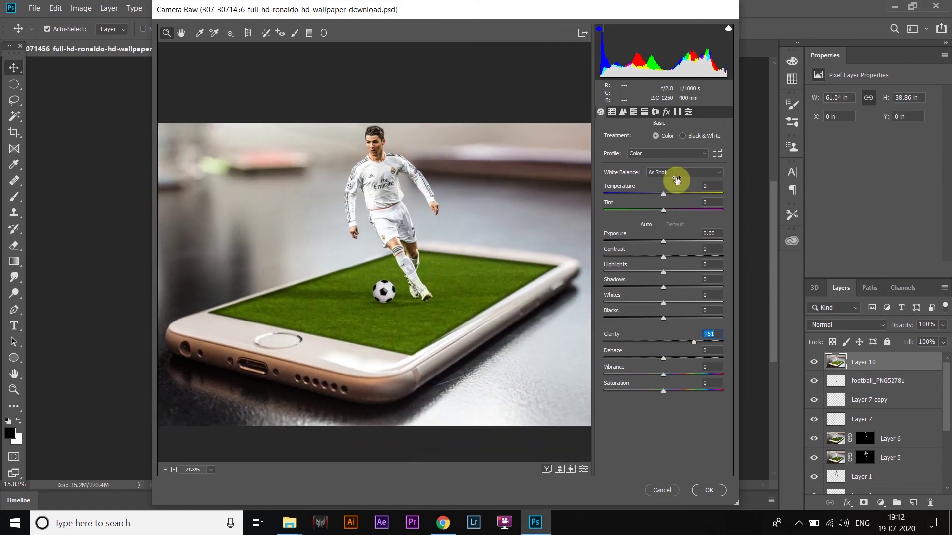
{"action": "left_click", "coordinate": [677, 111]}
{"action": "mouse_move", "coordinate": [663, 299]}
{"action": "left_mouse_down"}
{"action": "mouse_move", "coordinate": [637, 299]}
{"action": "mouse_move", "coordinate": [662, 299]}
{"action": "mouse_move", "coordinate": [680, 315]}
{"action": "left_mouse_up"}
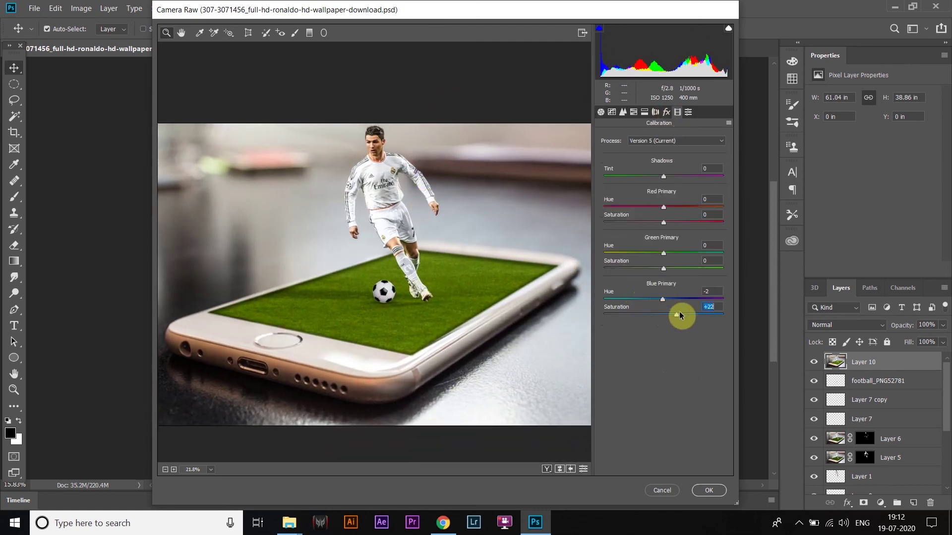
{"action": "left_click", "coordinate": [601, 112]}
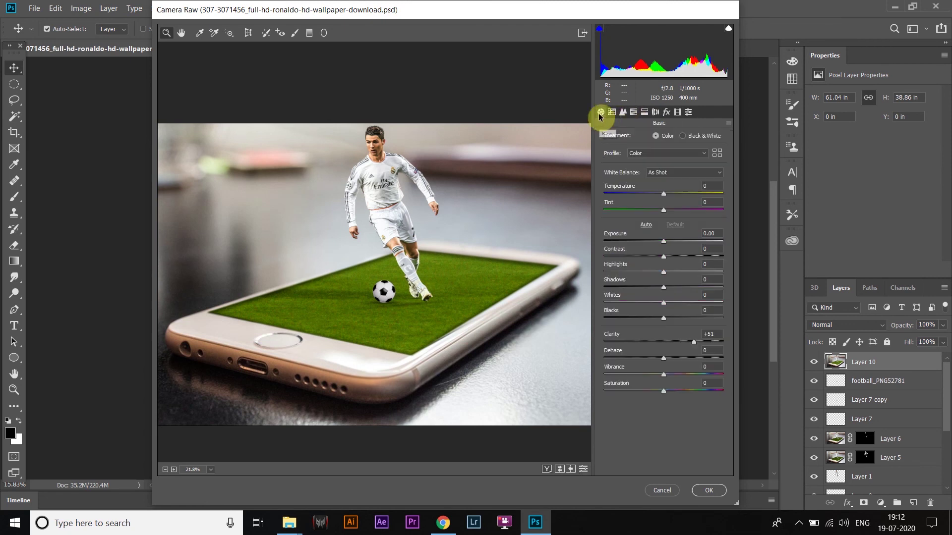
{"action": "left_click_drag", "start_coordinate": [665, 291], "coordinate": [672, 293]}
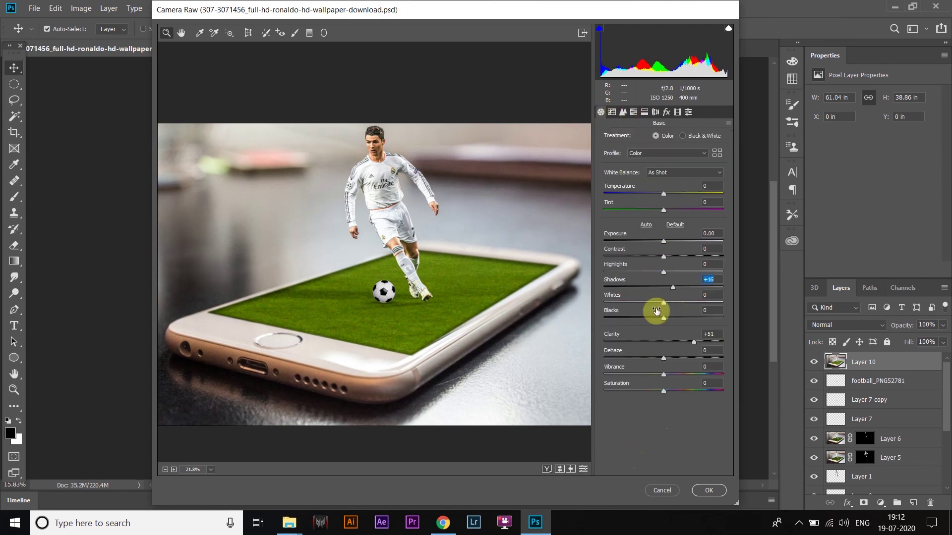
{"action": "left_click_drag", "start_coordinate": [663, 256], "coordinate": [654, 257]}
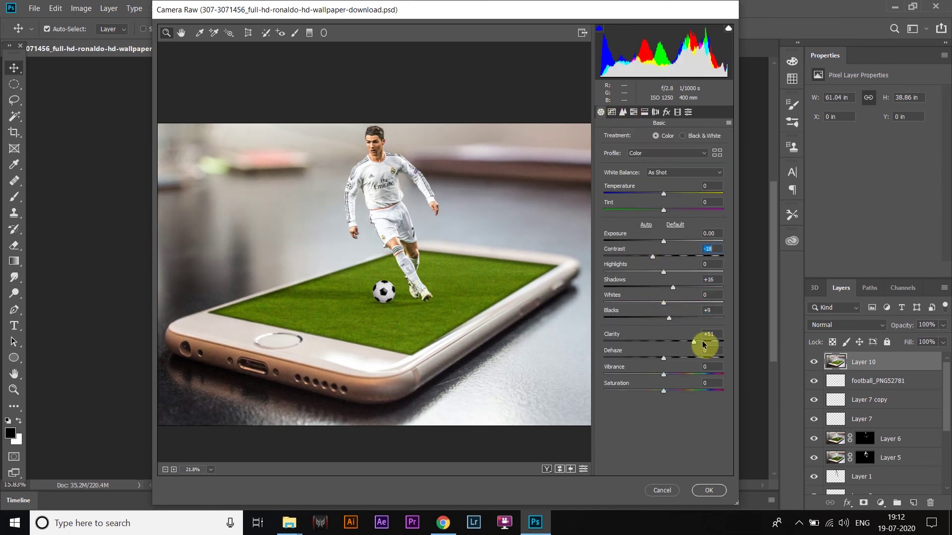
{"action": "left_click", "coordinate": [644, 111]}
{"action": "left_click", "coordinate": [623, 111]}
{"action": "left_click", "coordinate": [400, 165]}
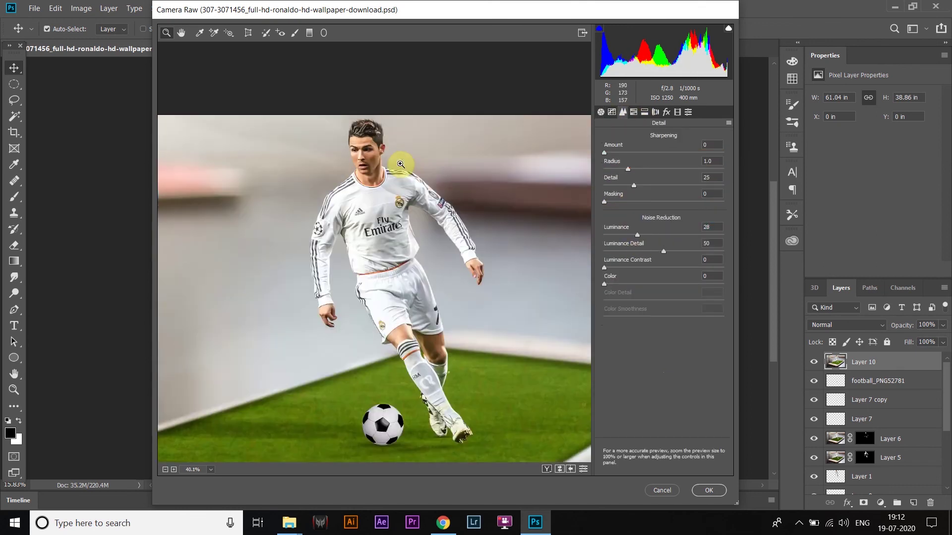
{"action": "key", "text": "Return"}
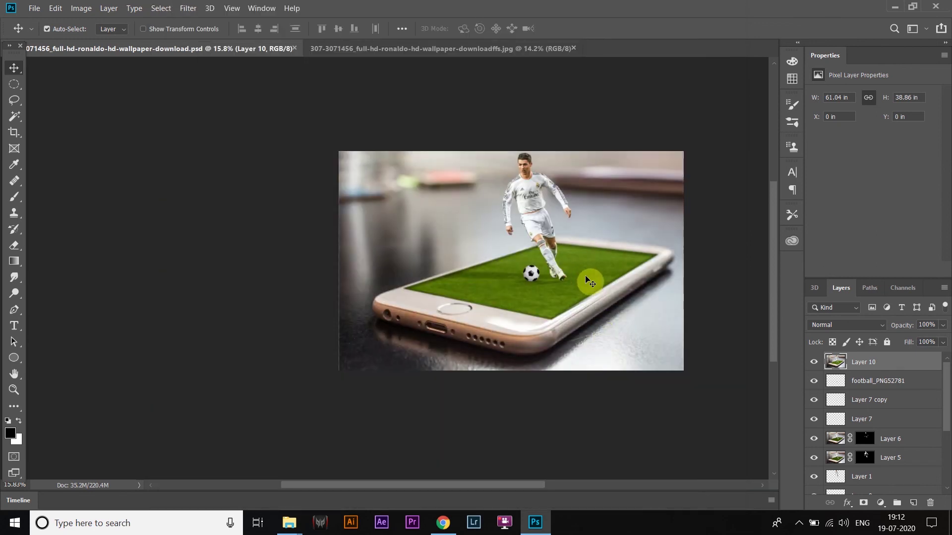
Add a Color Lookup adjustment layer, previewing looks such as Crisp_Warm and FallColors
{"action": "scroll", "coordinate": [495, 251], "scroll_direction": "up", "scroll_amount": 2}
{"action": "left_click", "coordinate": [880, 503]}
{"action": "left_click", "coordinate": [904, 437]}
{"action": "left_click", "coordinate": [897, 96]}
{"action": "left_click", "coordinate": [837, 141]}
{"action": "key", "text": "Up"}
{"action": "key", "text": "Down"}
{"action": "key", "text": "Down"}
{"action": "key", "text": "Down"}
{"action": "key", "text": "Down"}
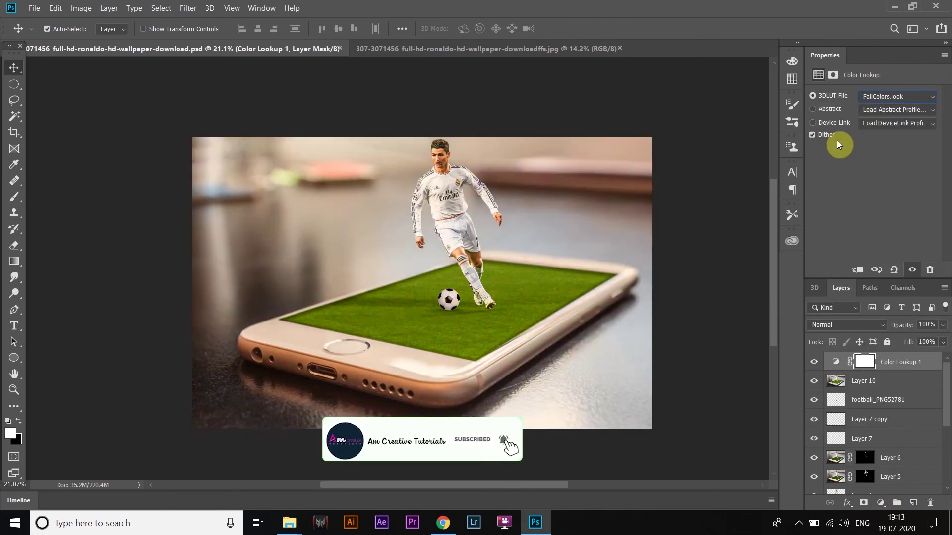
{"action": "key", "text": "Down"}
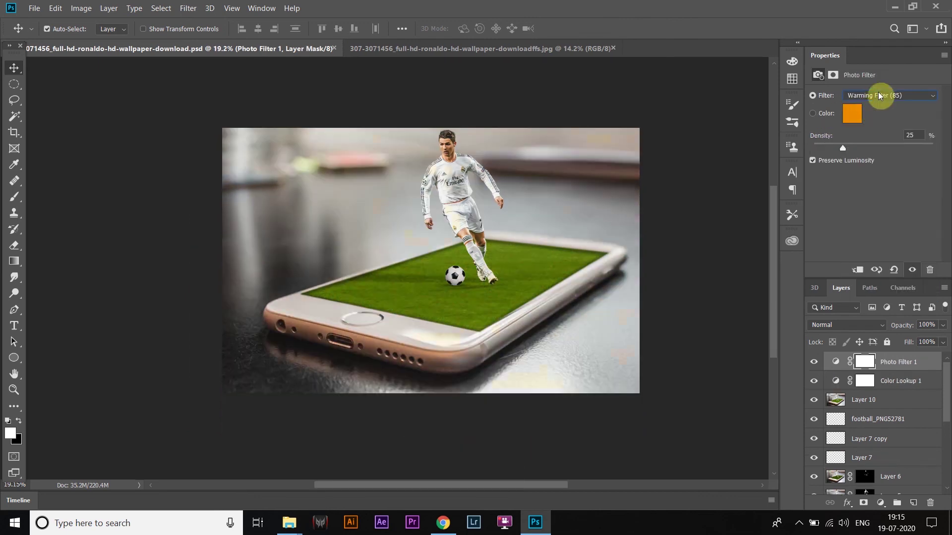
Add a Photo Filter adjustment set to Deep Blue at 25%
{"action": "left_click", "coordinate": [878, 95]}
{"action": "left_click", "coordinate": [879, 100]}
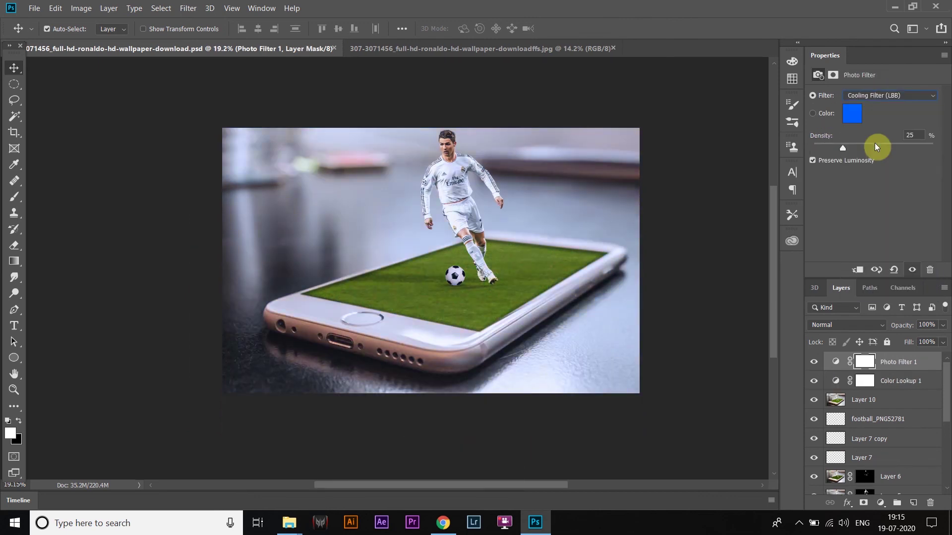
{"action": "left_click", "coordinate": [858, 215]}
{"action": "left_click", "coordinate": [884, 95]}
{"action": "left_click", "coordinate": [868, 255]}
{"action": "left_click", "coordinate": [884, 95]}
{"action": "left_click", "coordinate": [867, 265]}
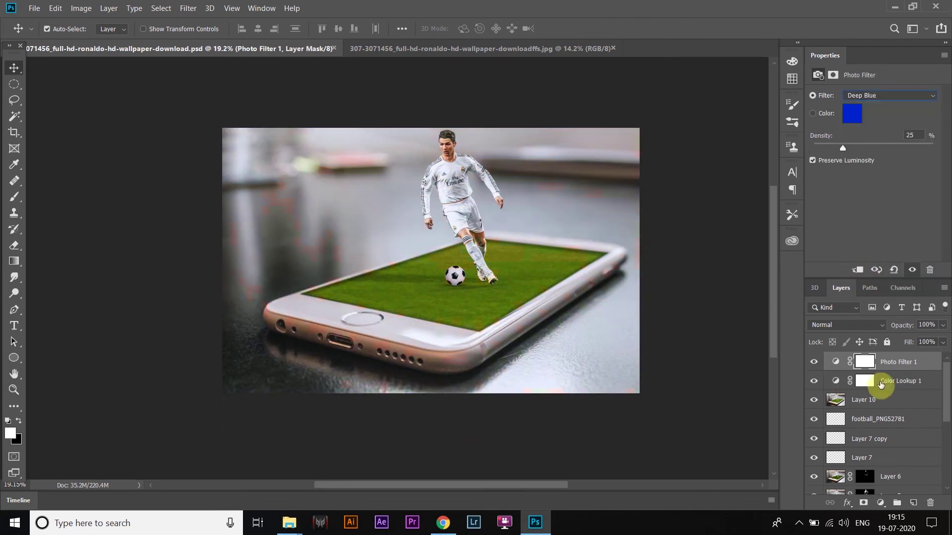
Set the Color Lookup 3DLUT to DropBlues.3DL after trying EdgyAmber and Candlelight
{"action": "left_click", "coordinate": [836, 381]}
{"action": "left_click", "coordinate": [897, 96]}
{"action": "left_click", "coordinate": [846, 155]}
{"action": "key", "text": "Down"}
{"action": "key", "text": "Down"}
{"action": "key", "text": "Down"}
{"action": "key", "text": "Down"}
{"action": "key", "text": "Down"}
{"action": "key", "text": "Down"}
{"action": "key", "text": "Down"}
{"action": "key", "text": "Down"}
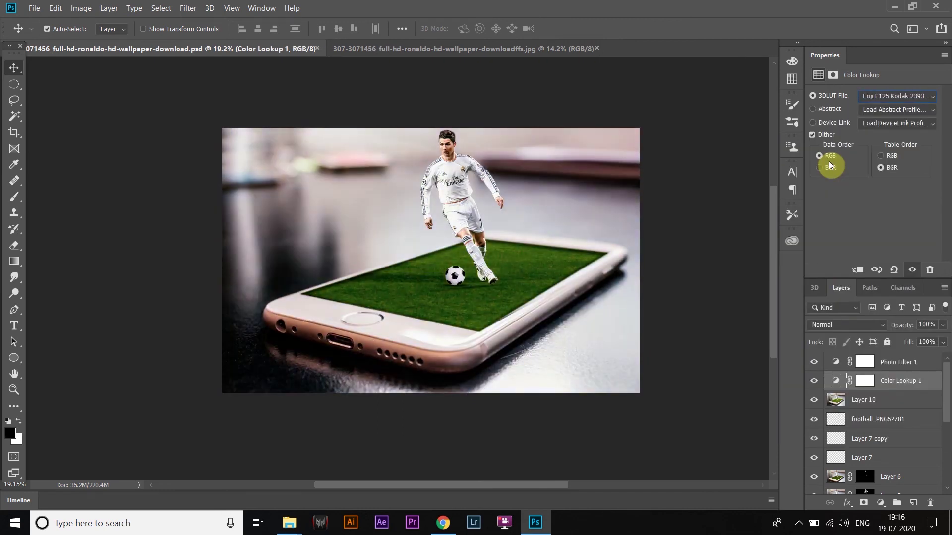
{"action": "key", "text": "Up"}
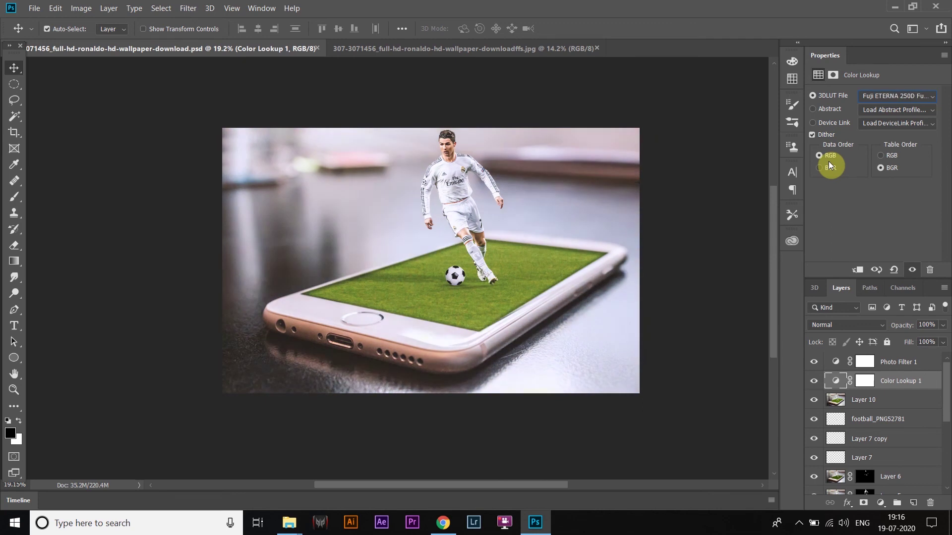
{"action": "left_click", "coordinate": [730, 263]}
{"action": "scroll", "coordinate": [459, 161], "scroll_direction": "up", "scroll_amount": 3}
{"action": "scroll", "coordinate": [452, 166], "scroll_direction": "down", "scroll_amount": 1}
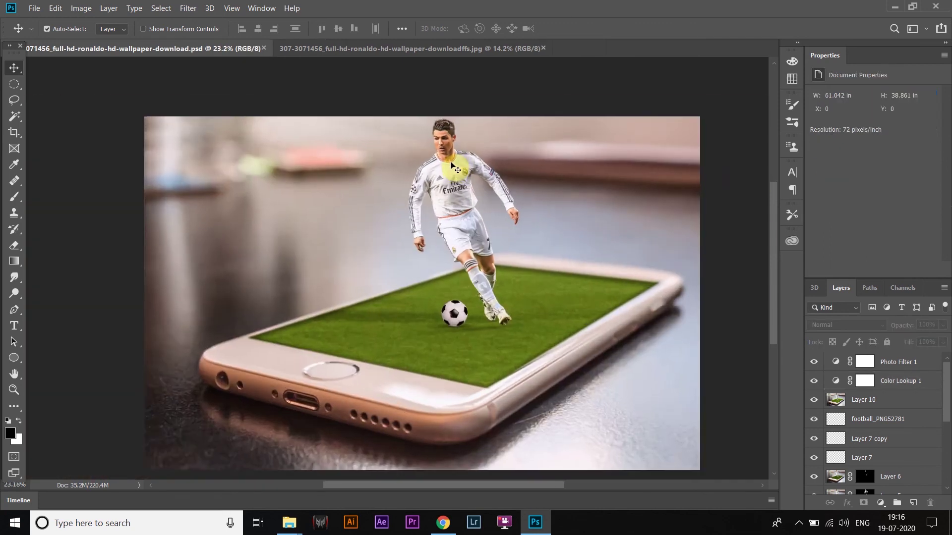
{"action": "left_click", "coordinate": [836, 381]}
{"action": "key", "text": "Up"}
{"action": "key", "text": "Up"}
{"action": "key", "text": "Up"}
{"action": "key", "text": "Up"}
{"action": "key", "text": "Up"}
{"action": "key", "text": "Up"}
{"action": "key", "text": "Down"}
{"action": "key", "text": "Down"}
{"action": "key", "text": "Down"}
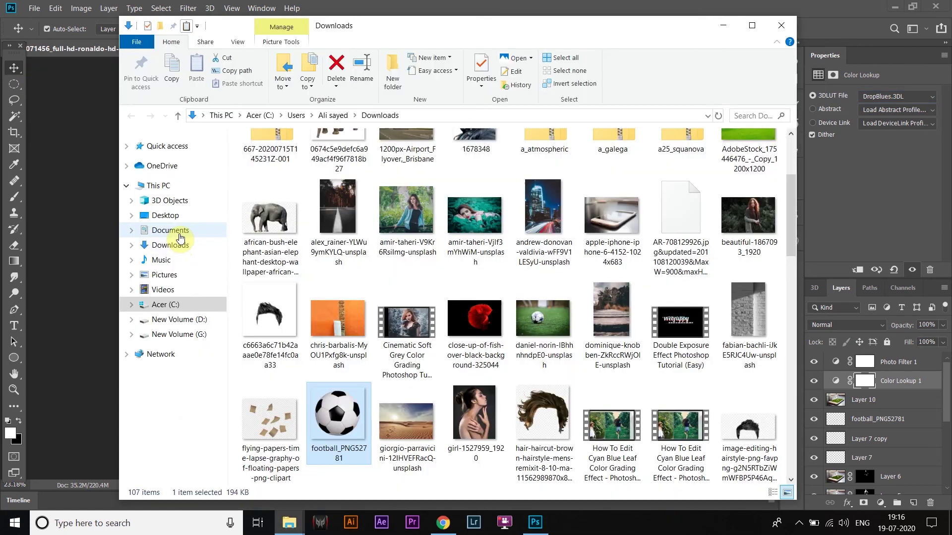
Drag the logo PNG from File Explorer onto the canvas
{"action": "left_click", "coordinate": [173, 319]}
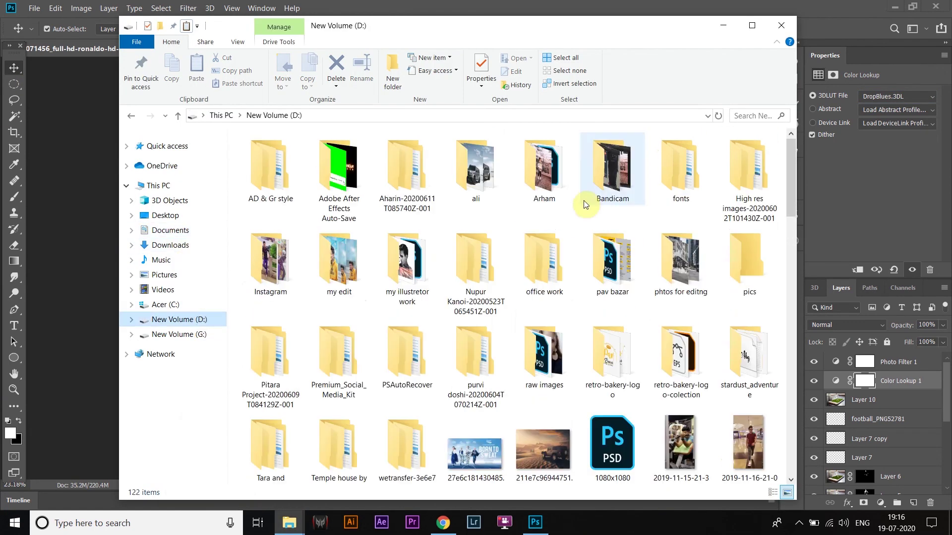
{"action": "double_click", "coordinate": [463, 213]}
{"action": "mouse_move", "coordinate": [266, 436]}
{"action": "left_mouse_down"}
{"action": "mouse_move", "coordinate": [564, 341]}
{"action": "mouse_move", "coordinate": [680, 441]}
{"action": "mouse_move", "coordinate": [654, 416]}
{"action": "left_mouse_up"}
Commit the placed logo as a small bottom-right watermark
{"action": "key", "text": "Return"}
{"action": "scroll", "coordinate": [614, 369], "scroll_direction": "down", "scroll_amount": 1}
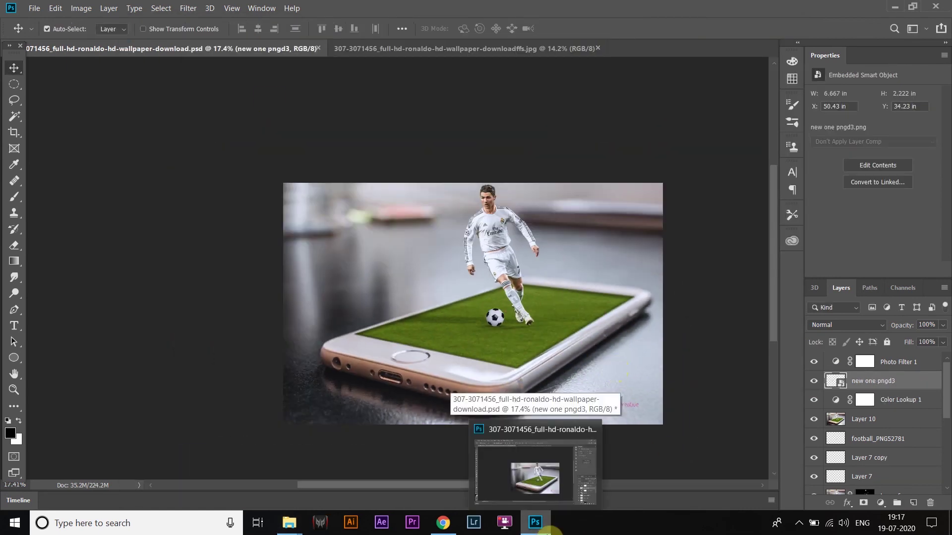